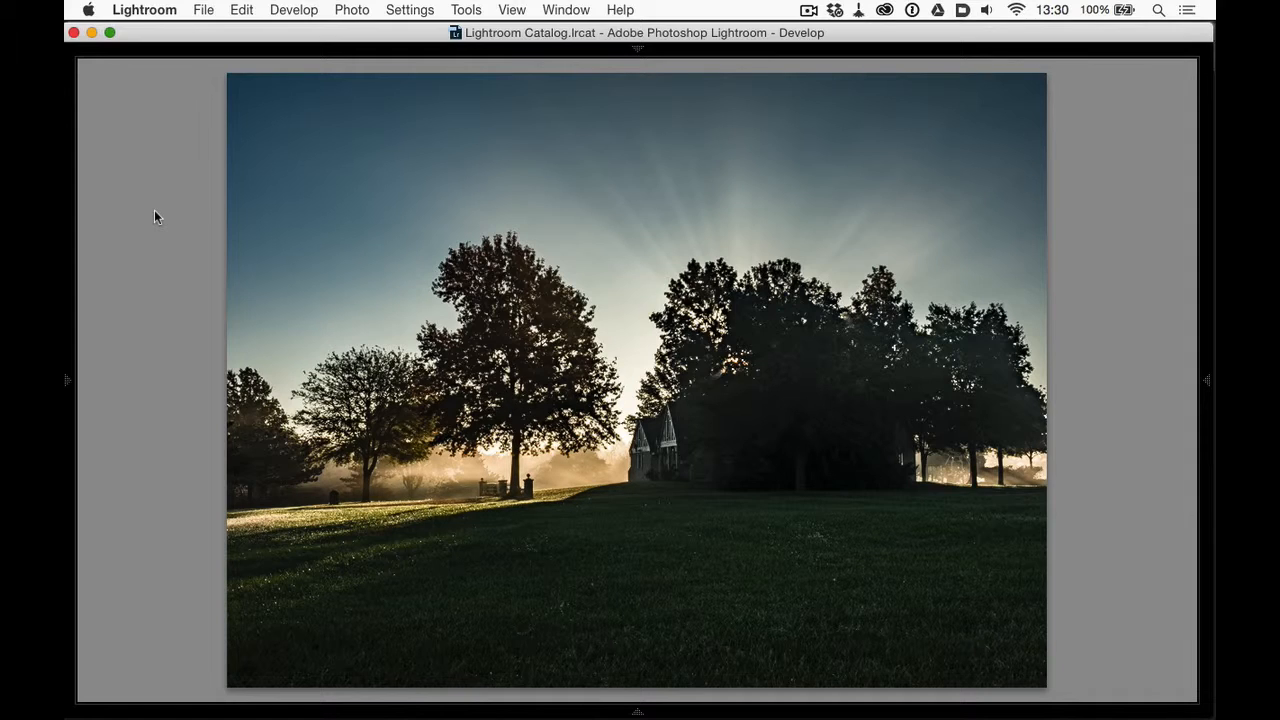
# Compare the edited morning fog photo with its unedited version, and bring back the hidden side panels and filmstrip
pyautogui.press('\\')
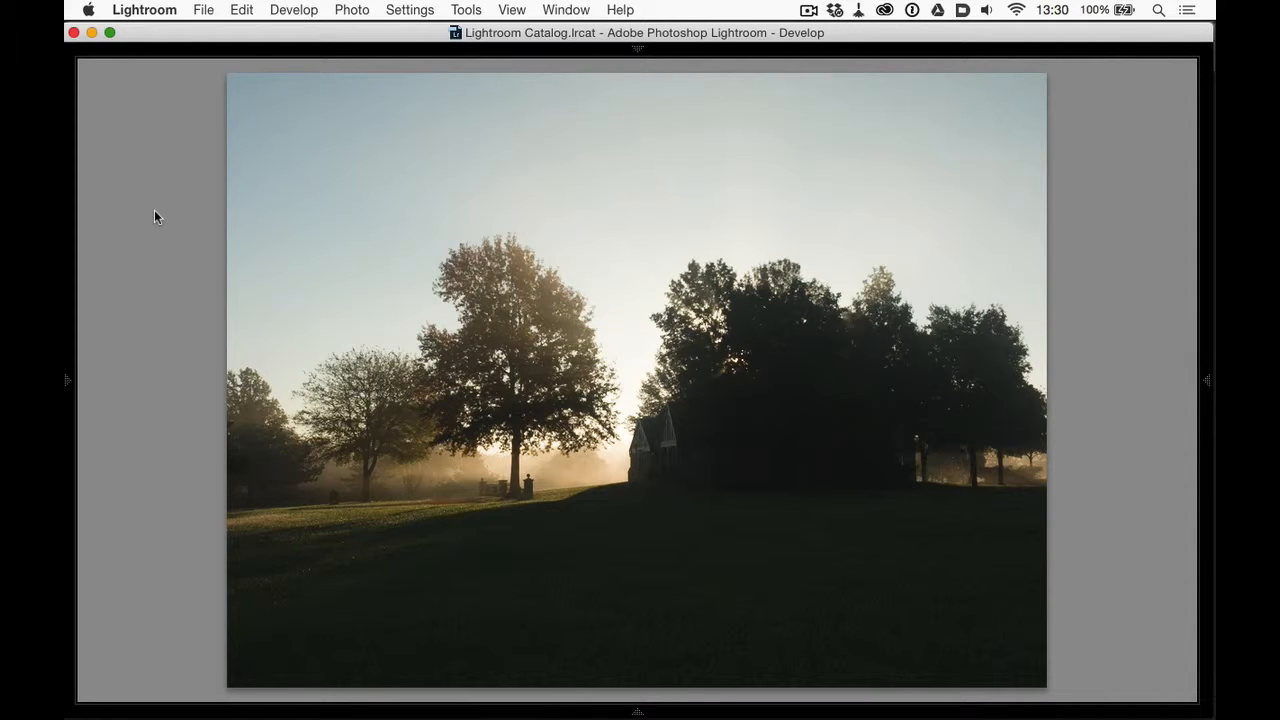
pyautogui.press('Right')
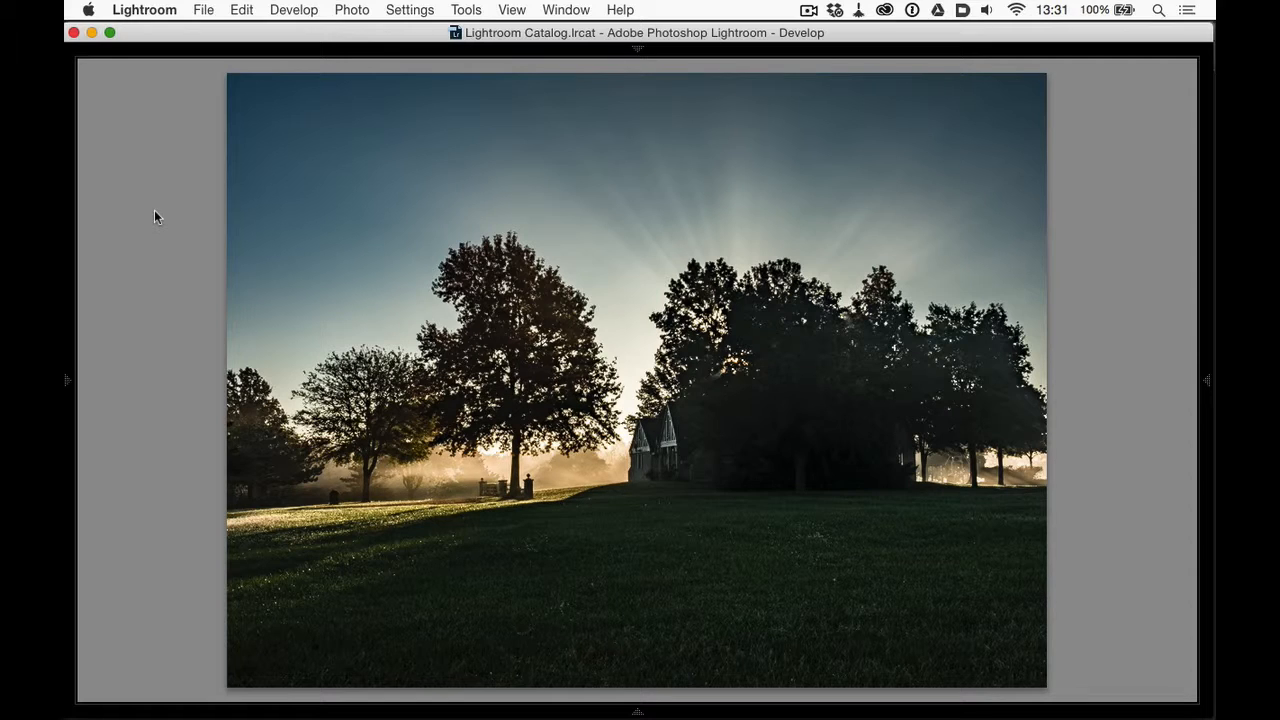
pyautogui.hotkey('shift', 'Tab')
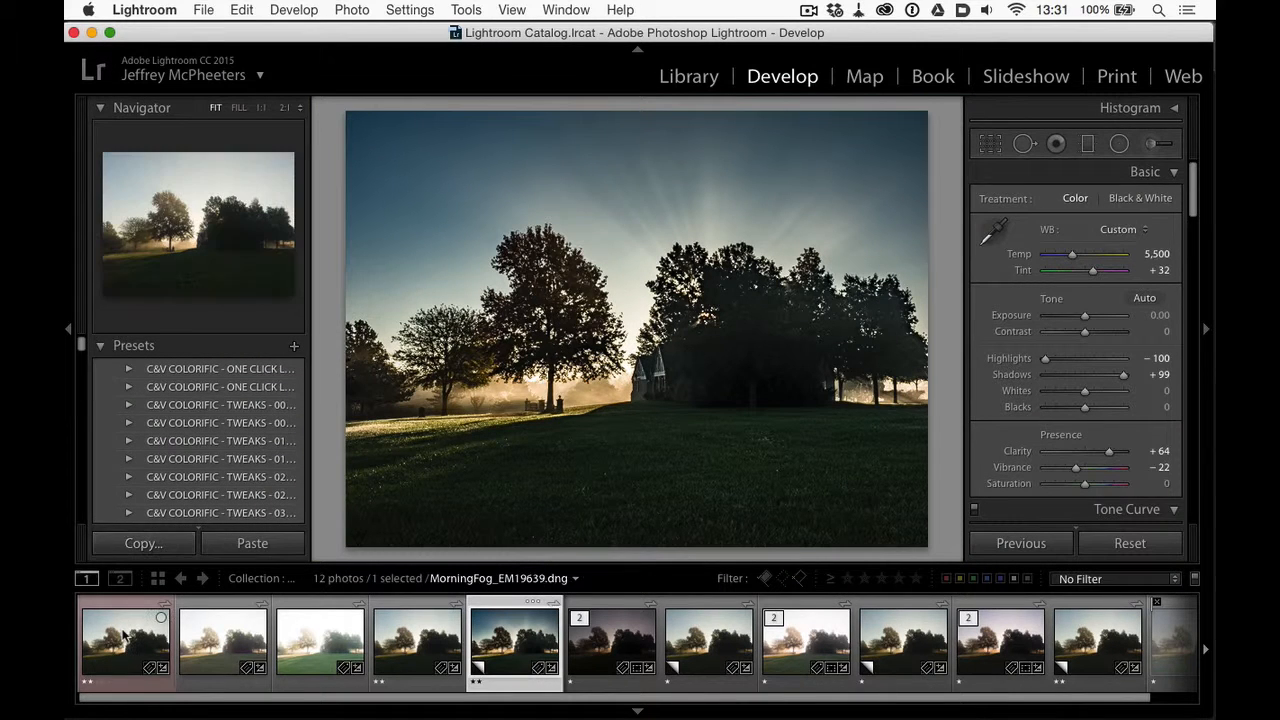
# Review the three bracketed source photos and reset the exposure of MorningFog_EM19640.dng to 0.00
pyautogui.click(125, 637)
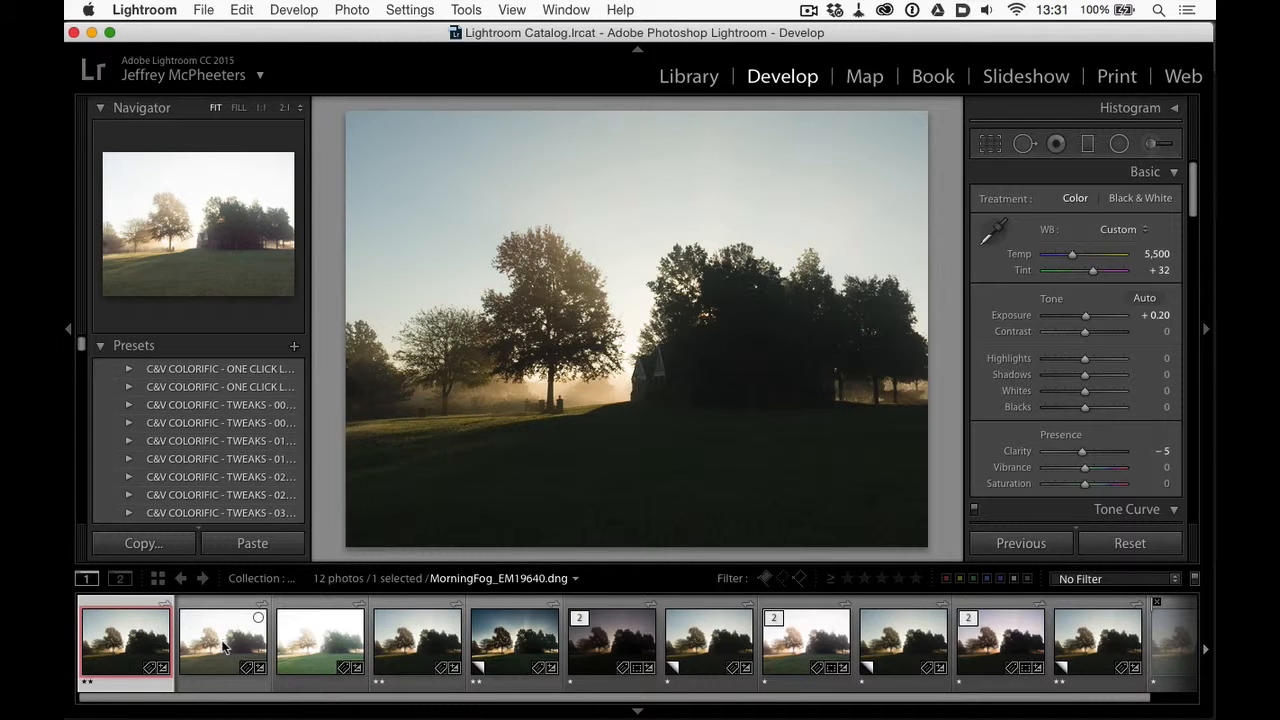
pyautogui.click(224, 648)
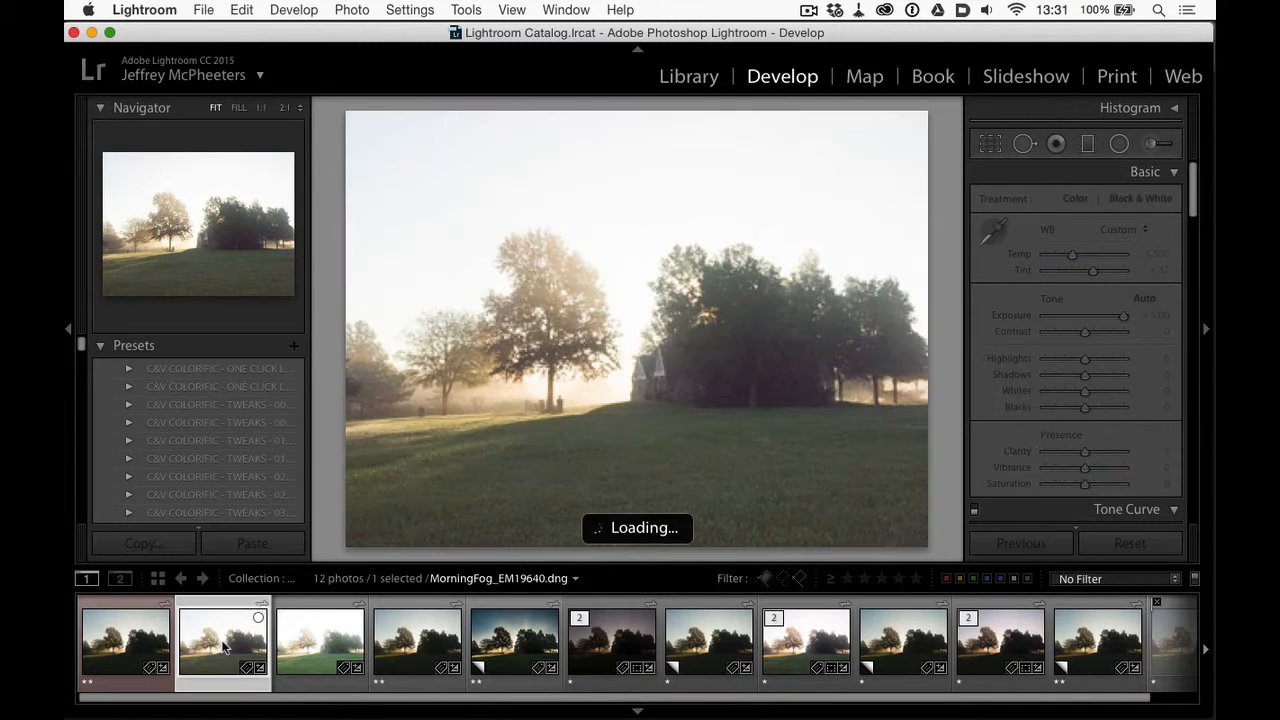
pyautogui.click(322, 645)
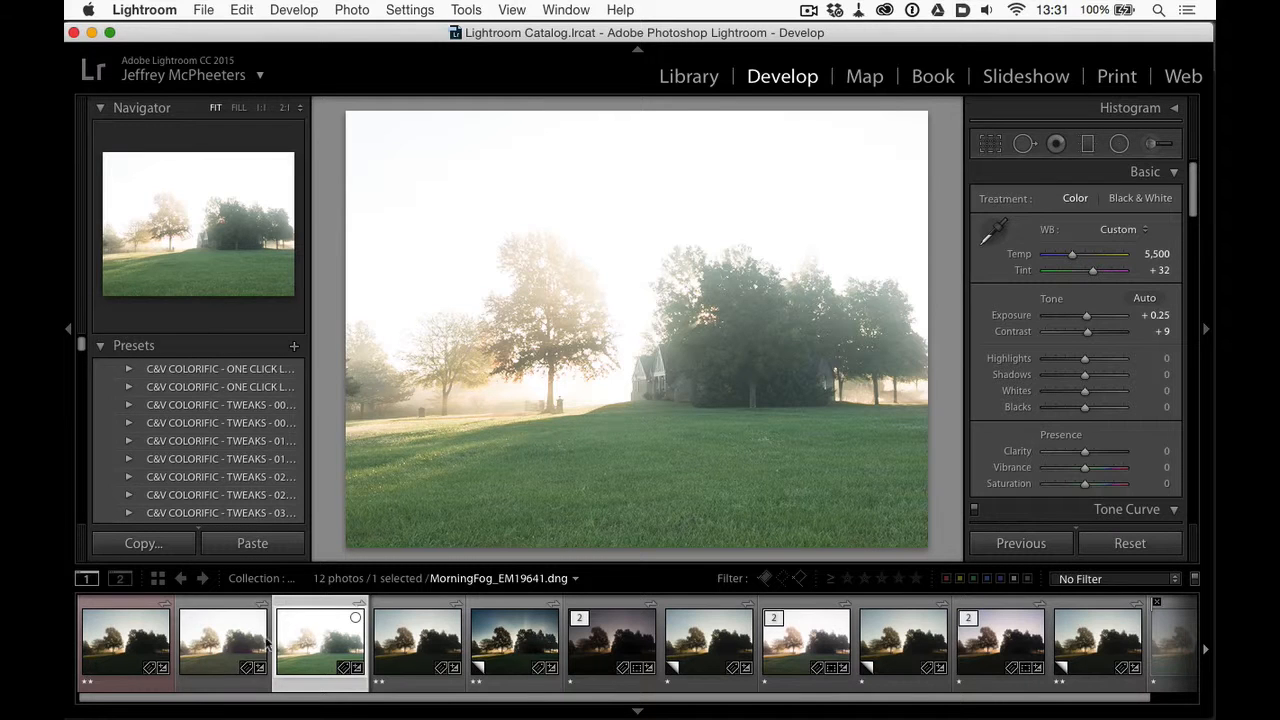
pyautogui.click(246, 642)
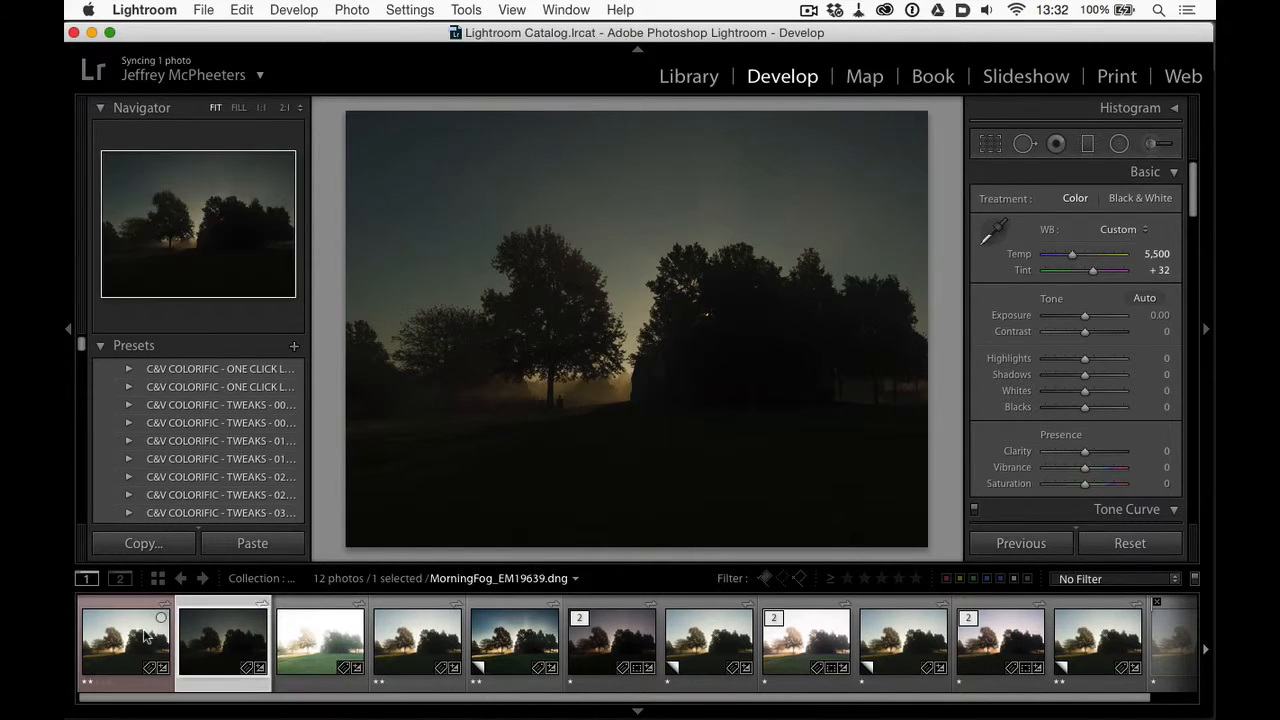
# Compare the merged MorningFog_EM19639-HDR.dng with the original MorningFog_EM19639.dng at full-image view
pyautogui.click(407, 640)
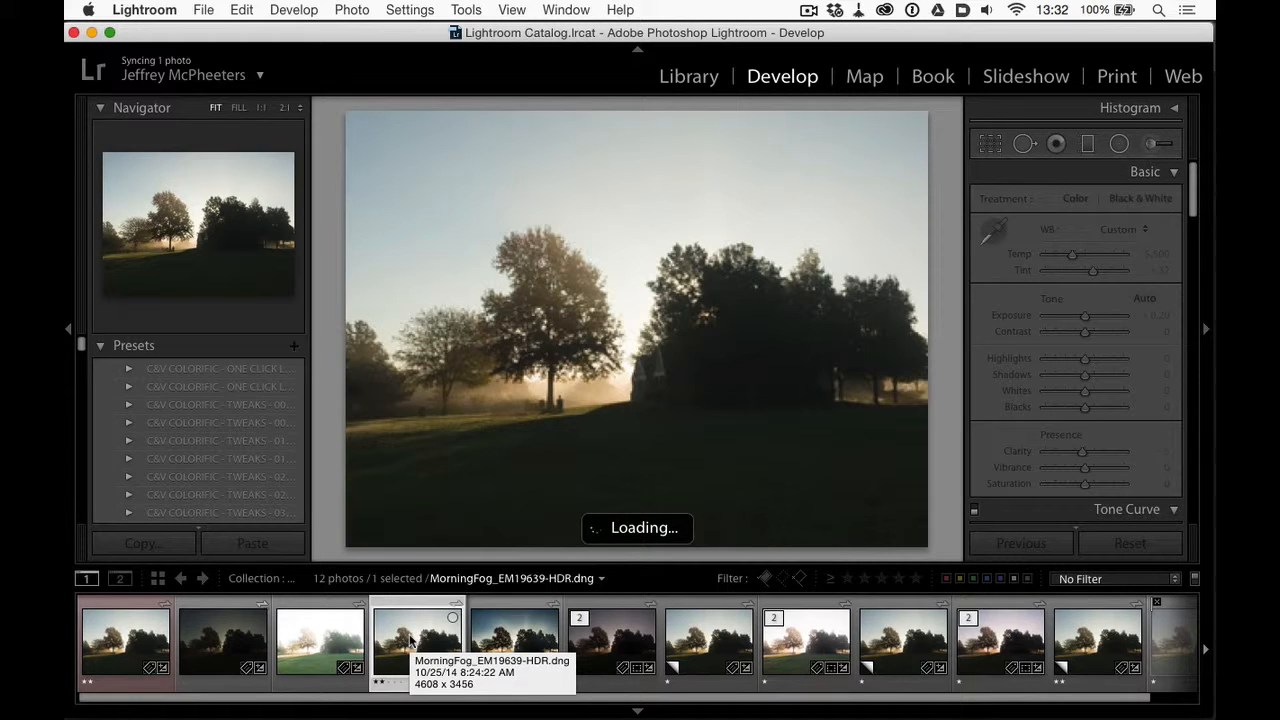
pyautogui.click(124, 624)
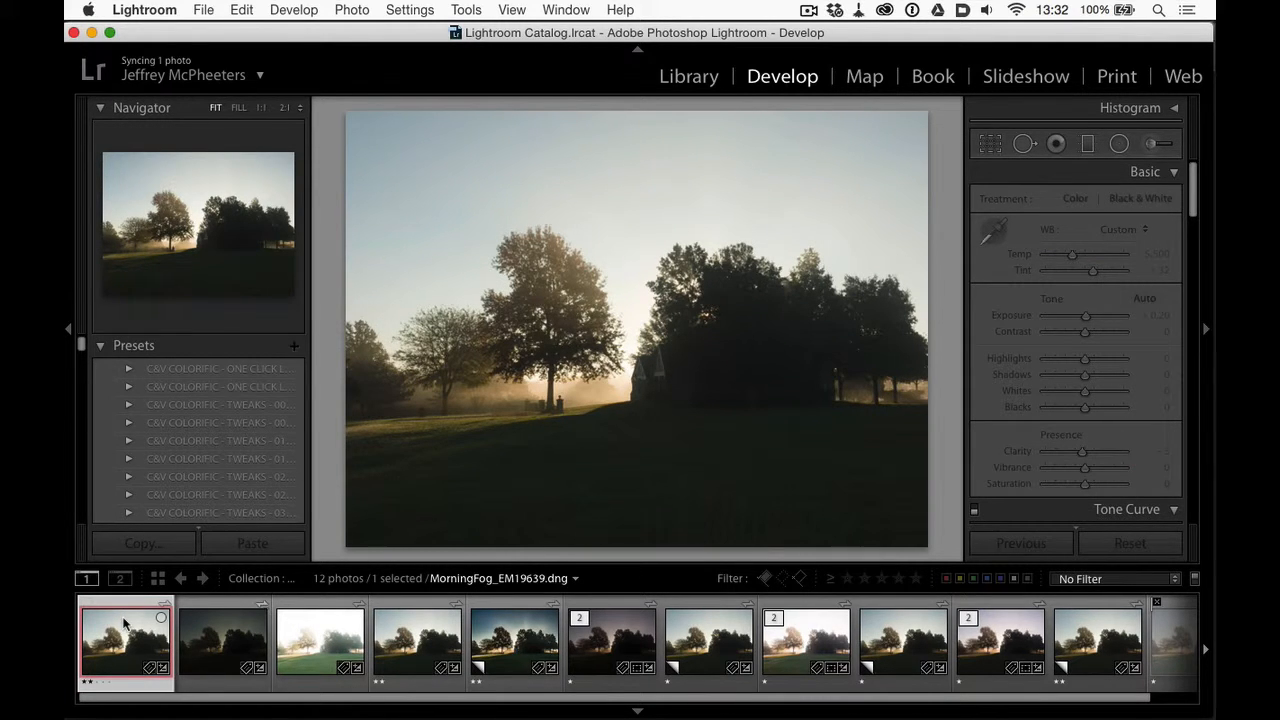
pyautogui.click(416, 643)
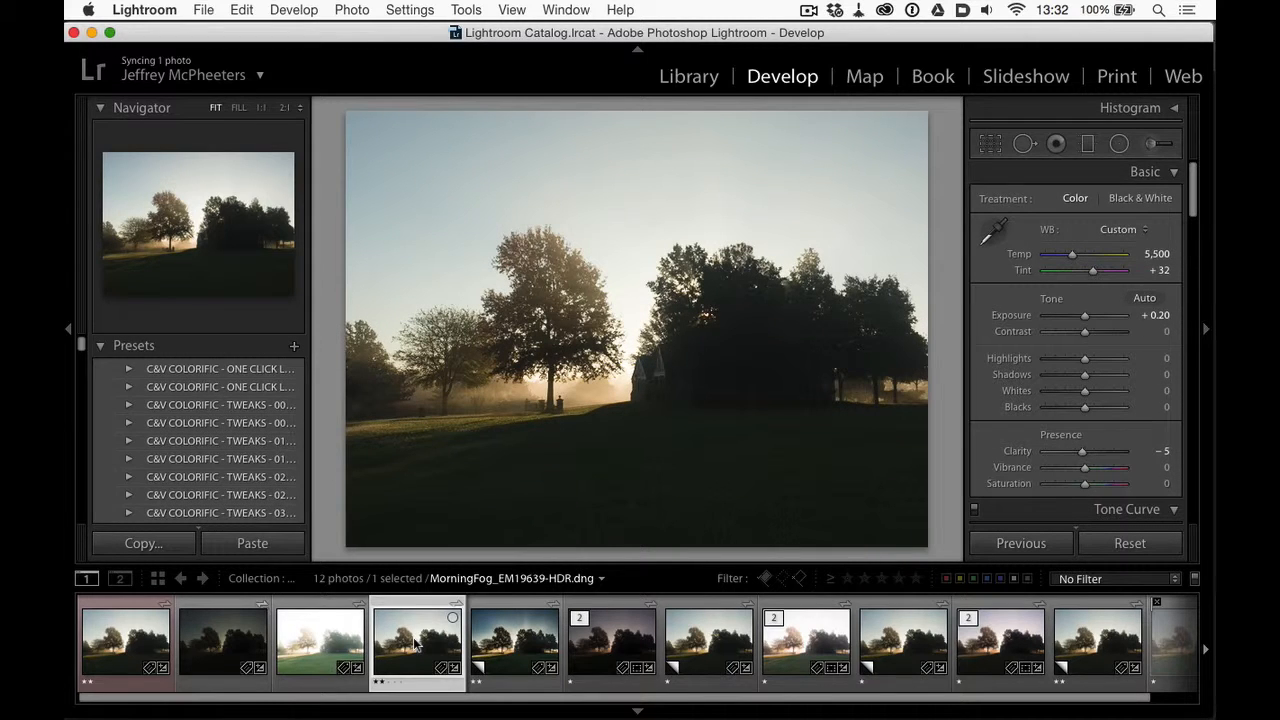
# Compare the building's gables at 2:1 magnification in MorningFog_EM19639.dng and MorningFog_EM19639-HDR.dng, and return to the fitted view
pyautogui.click(128, 648)
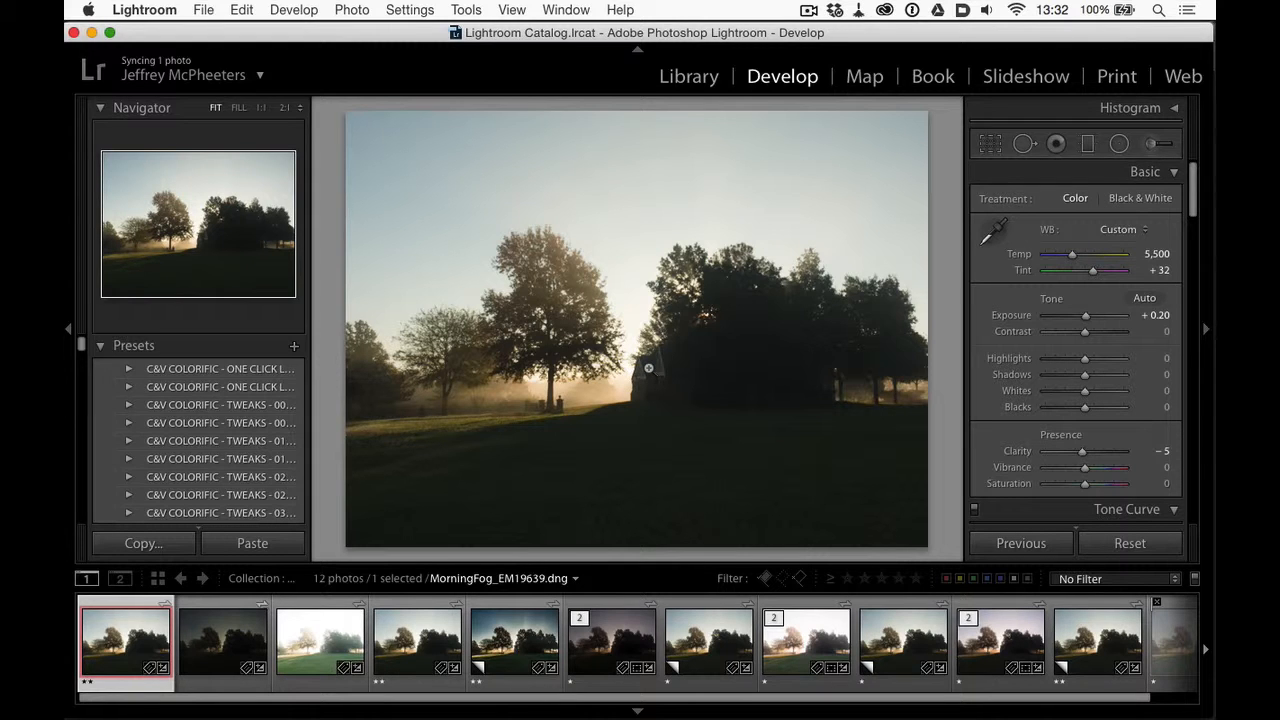
pyautogui.click(285, 108)
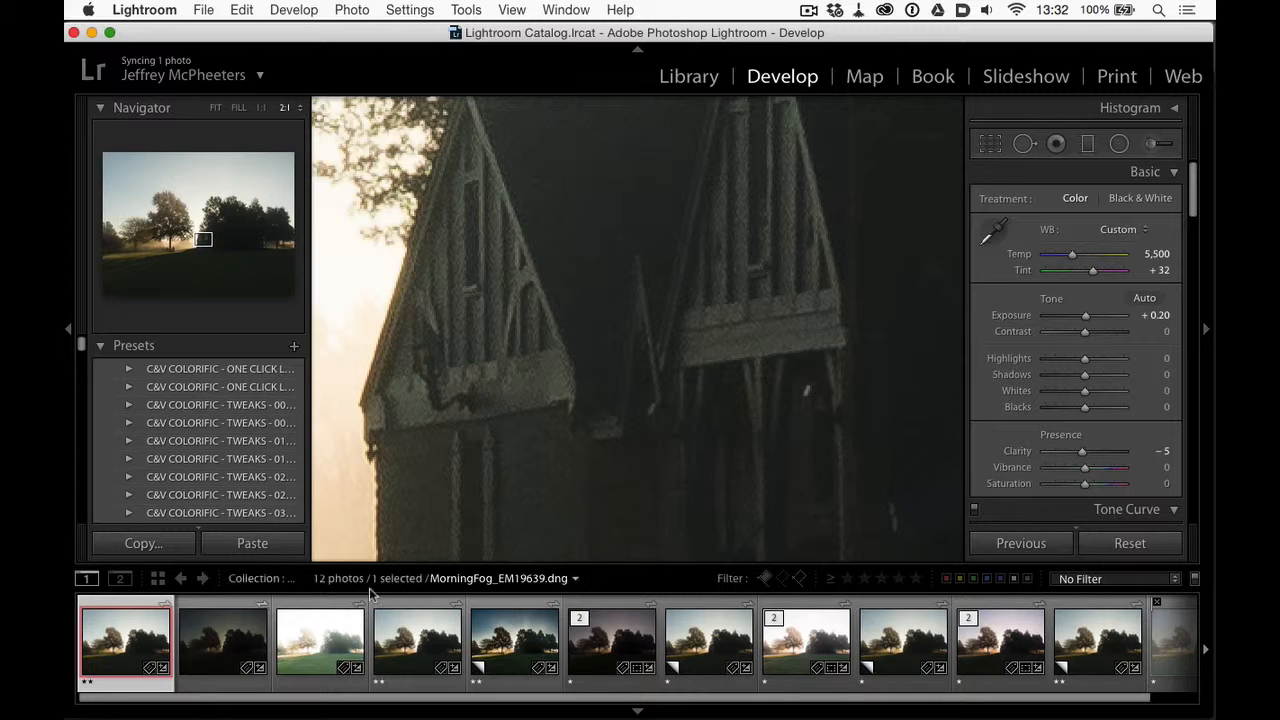
pyautogui.click(406, 655)
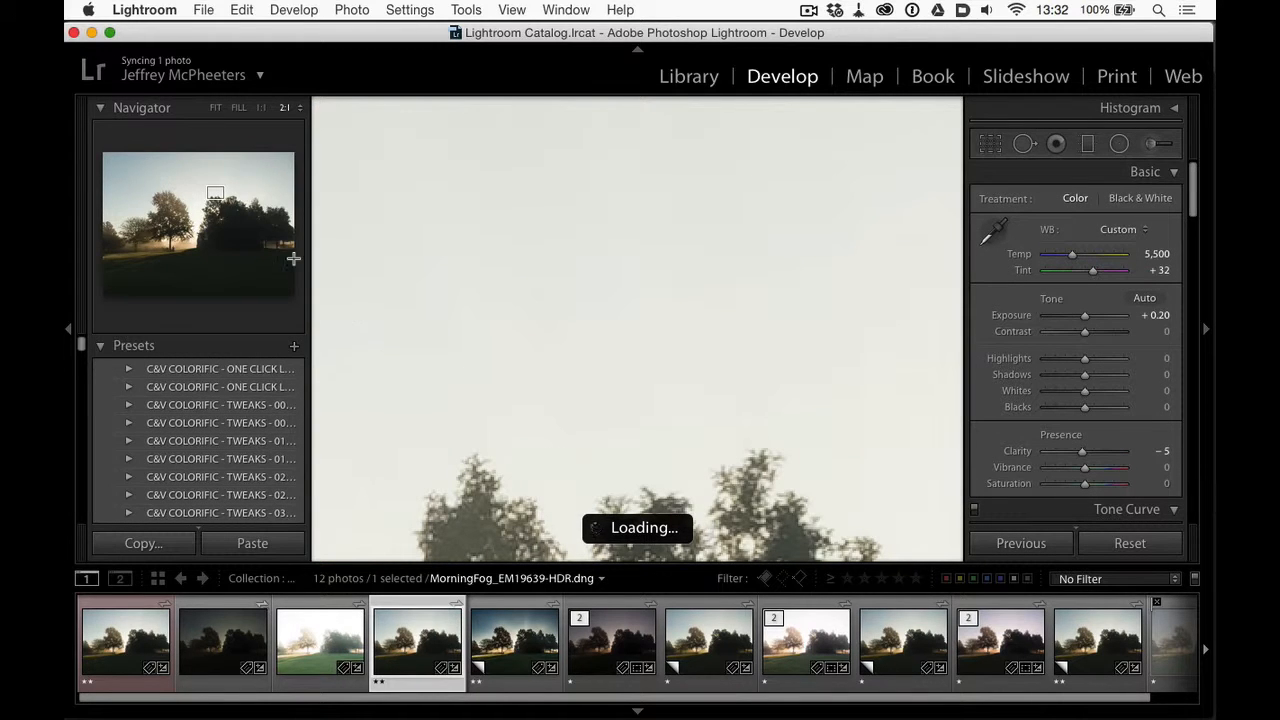
pyautogui.click(210, 226)
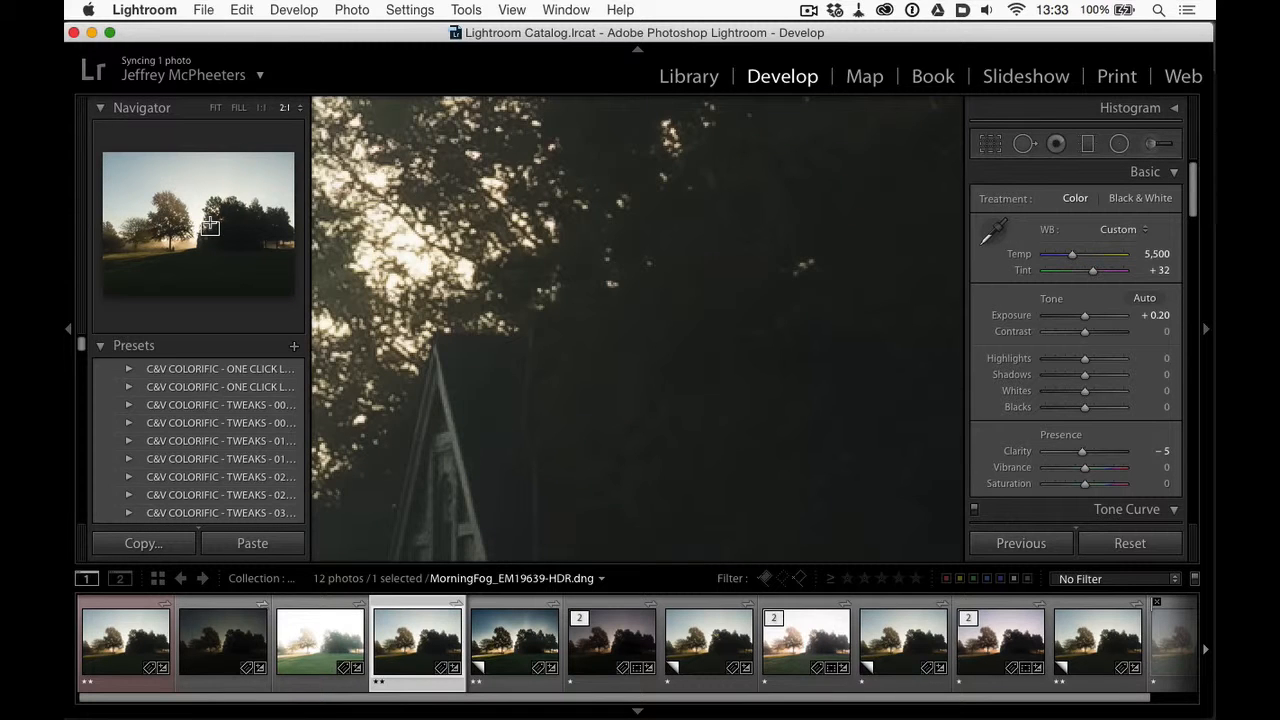
pyautogui.moveTo(210, 225)
pyautogui.mouseDown()
pyautogui.moveTo(220, 229)
pyautogui.moveTo(203, 237)
pyautogui.mouseUp()
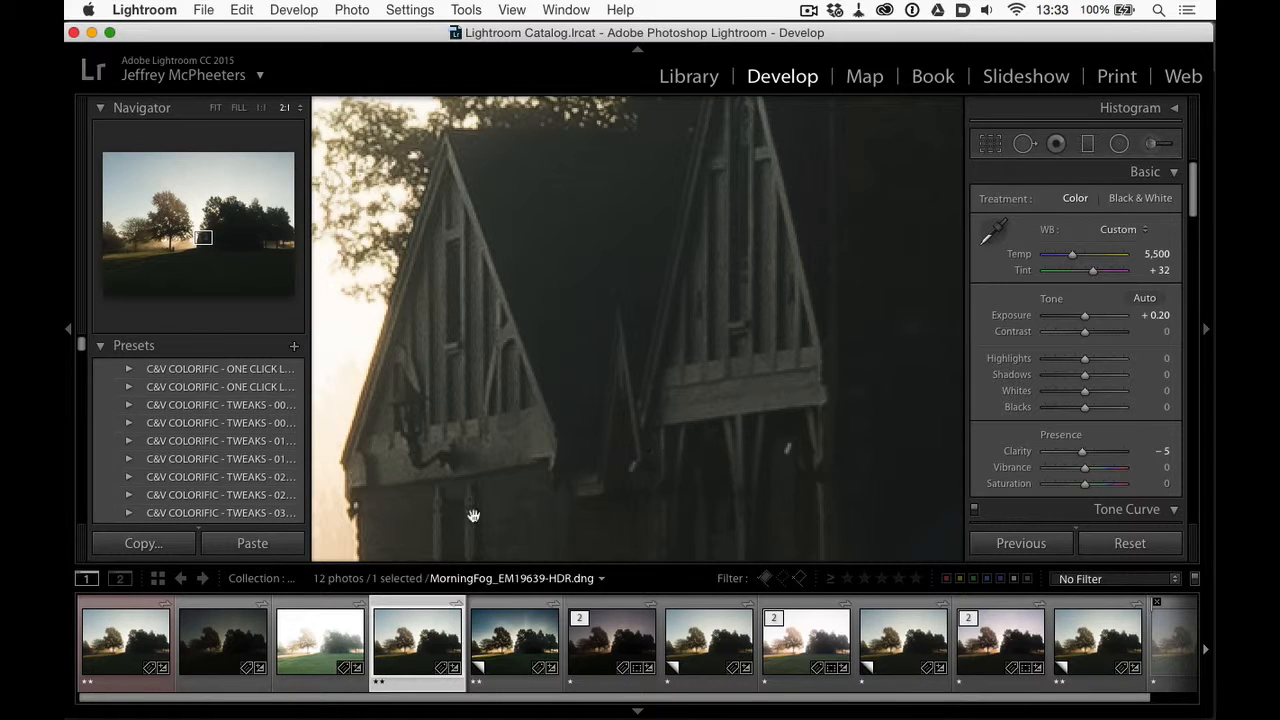
pyautogui.click(141, 638)
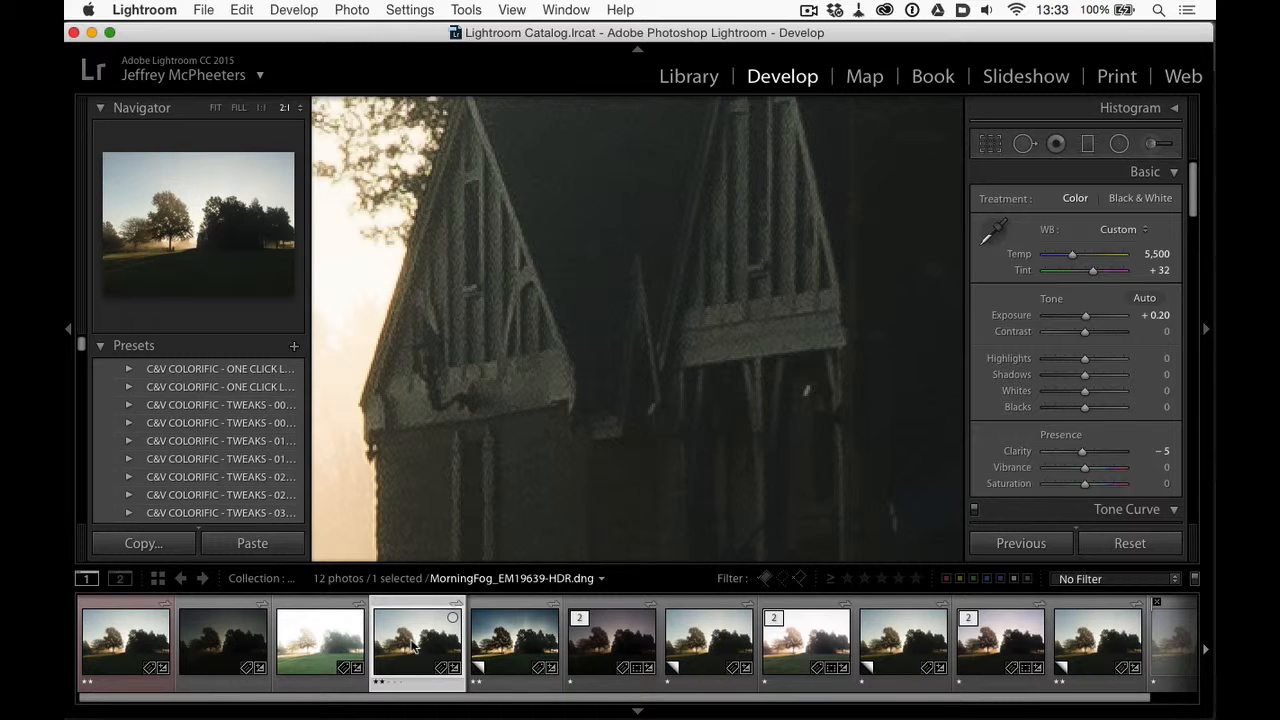
pyautogui.click(415, 645)
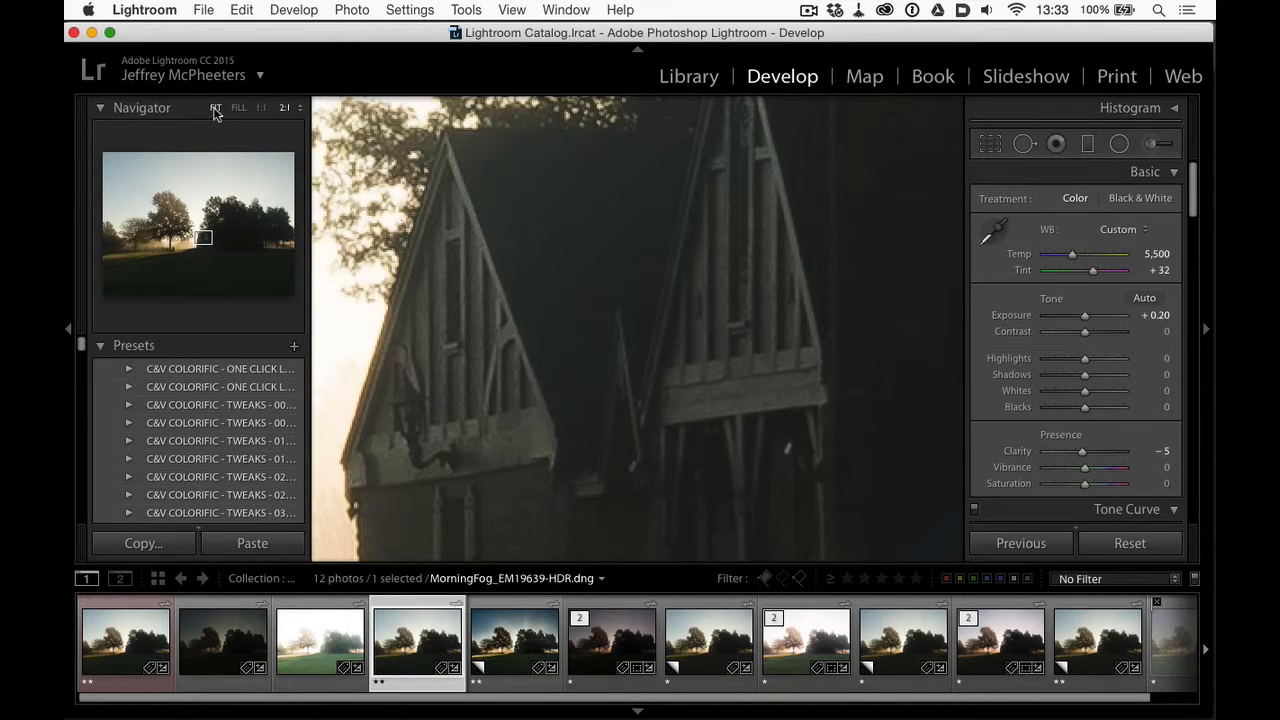
pyautogui.click(215, 107)
# Test the exposure range of MorningFog_EM19639.dng at −5.00 and +5.00, and reset its exposure to 0.00
pyautogui.click(154, 614)
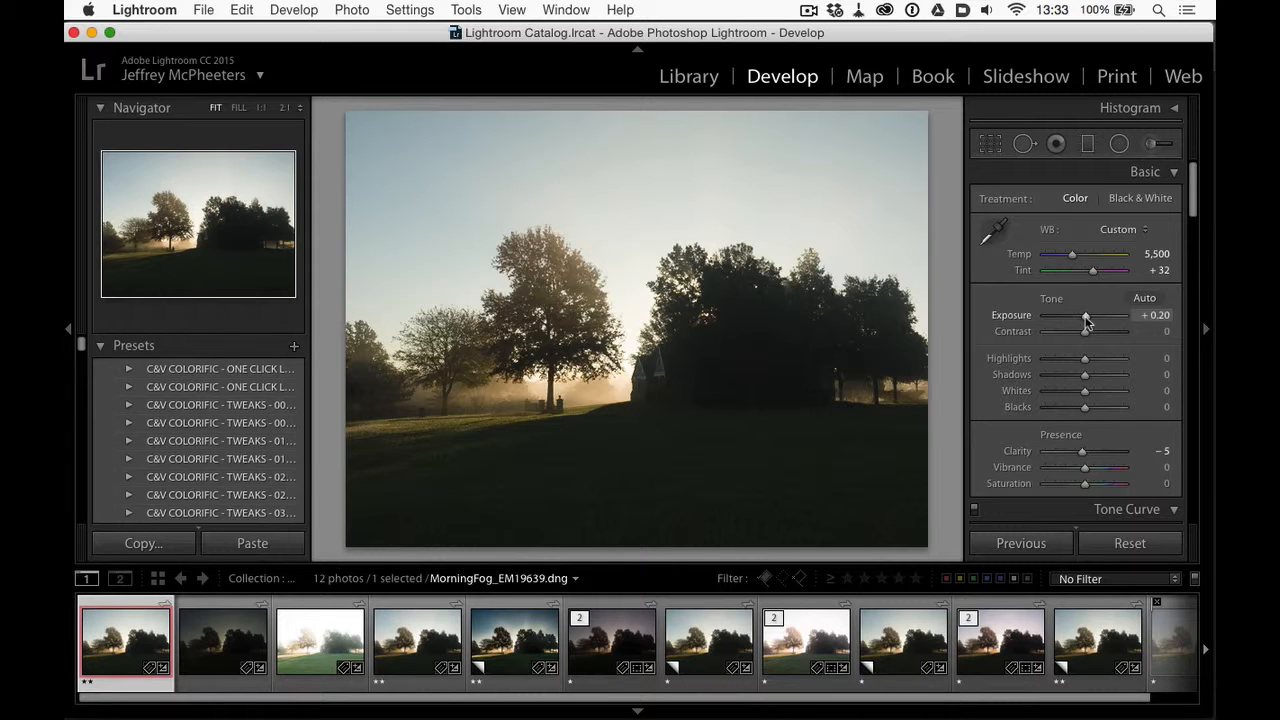
pyautogui.moveTo(1087, 324); pyautogui.dragTo(1036, 322)
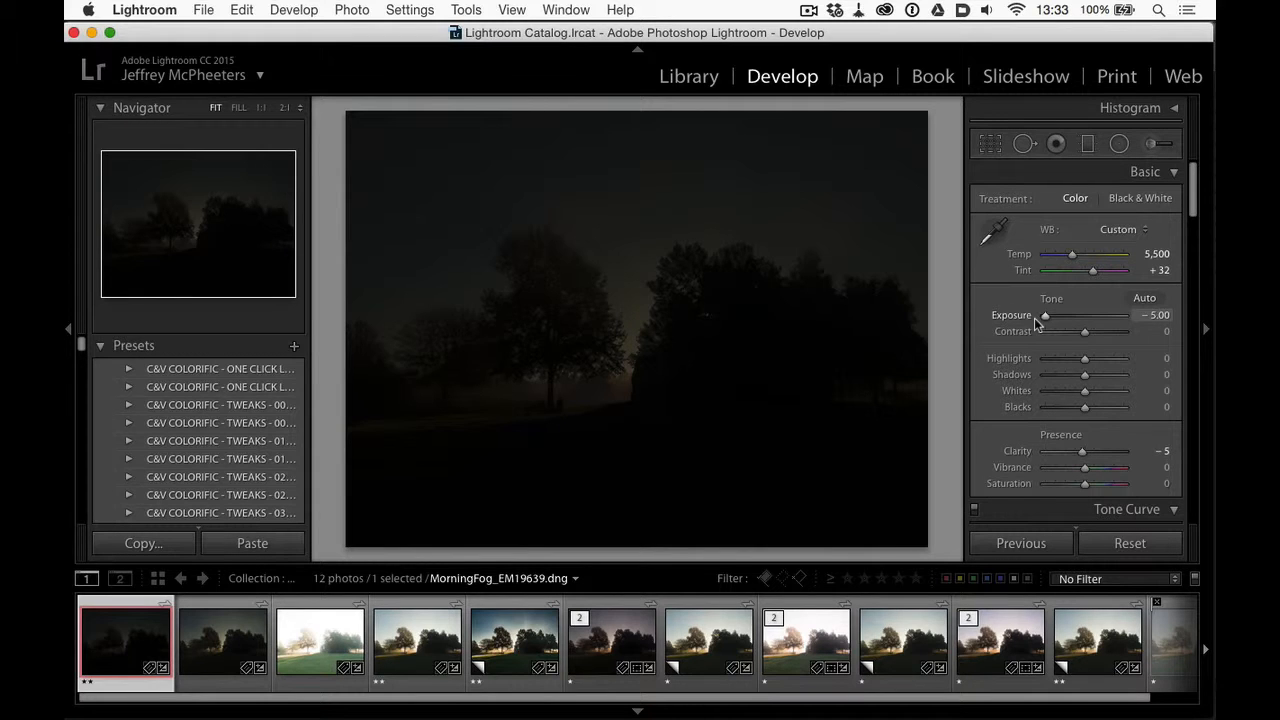
pyautogui.moveTo(1037, 320); pyautogui.dragTo(1215, 363)
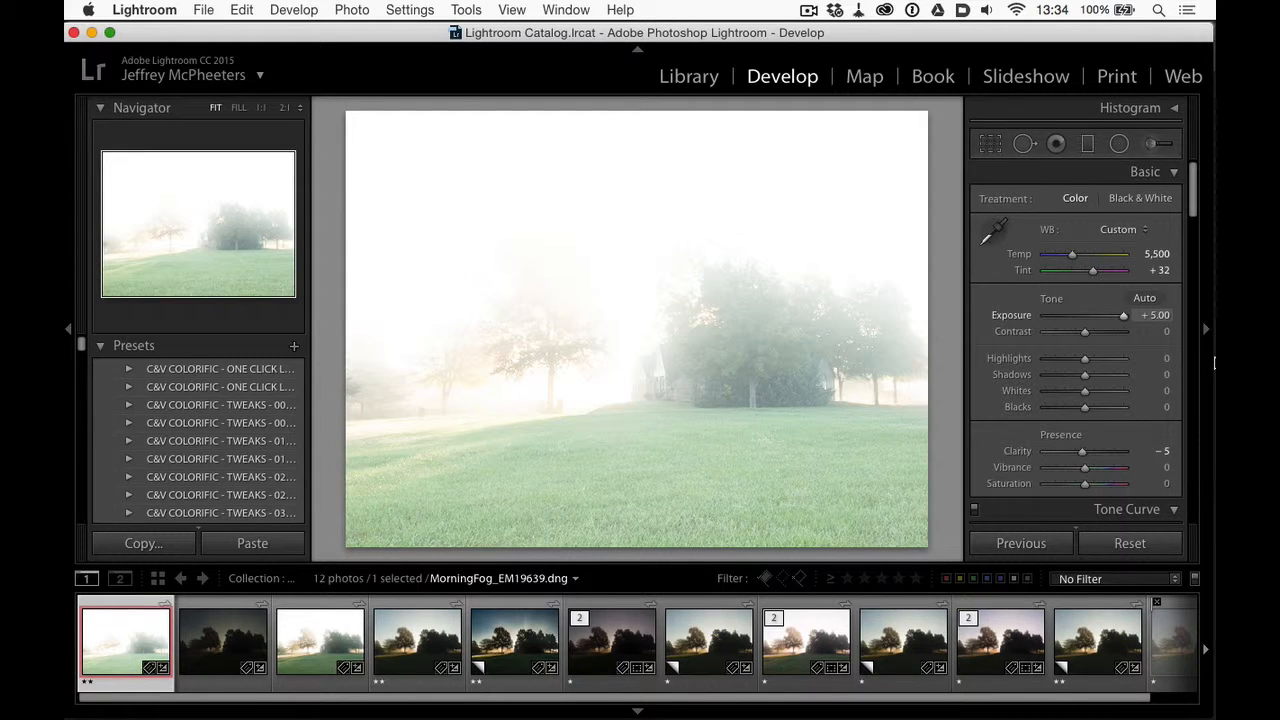
pyautogui.moveTo(1215, 363); pyautogui.dragTo(1087, 333)
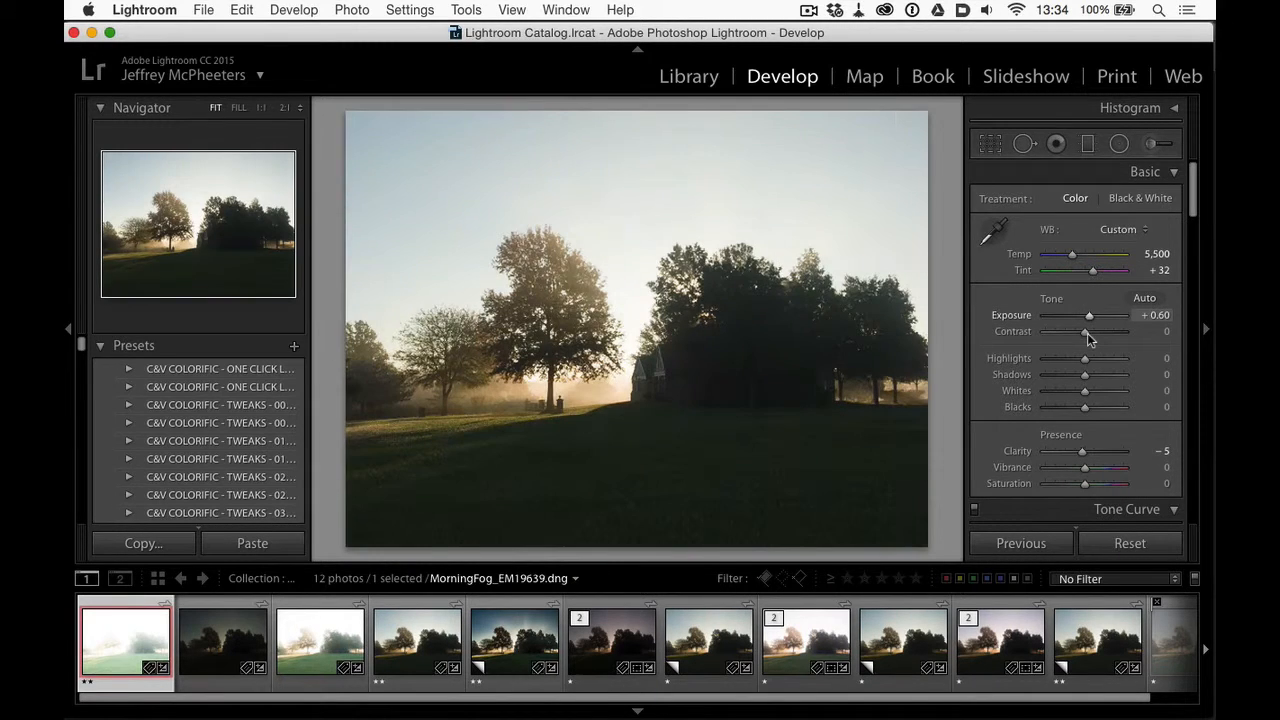
pyautogui.doubleClick(1013, 316)
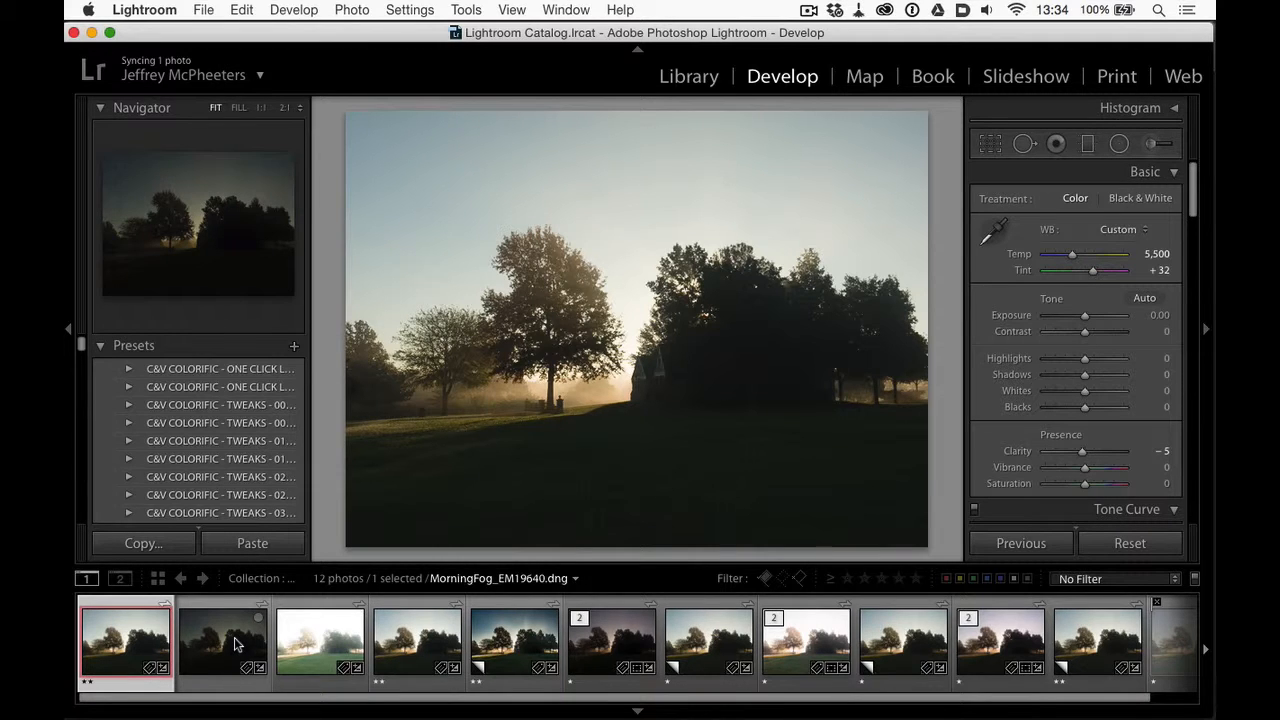
# Try an exposure of −5.00 on MorningFog_EM19640.dng and reset it to 0.00
pyautogui.click(233, 646)
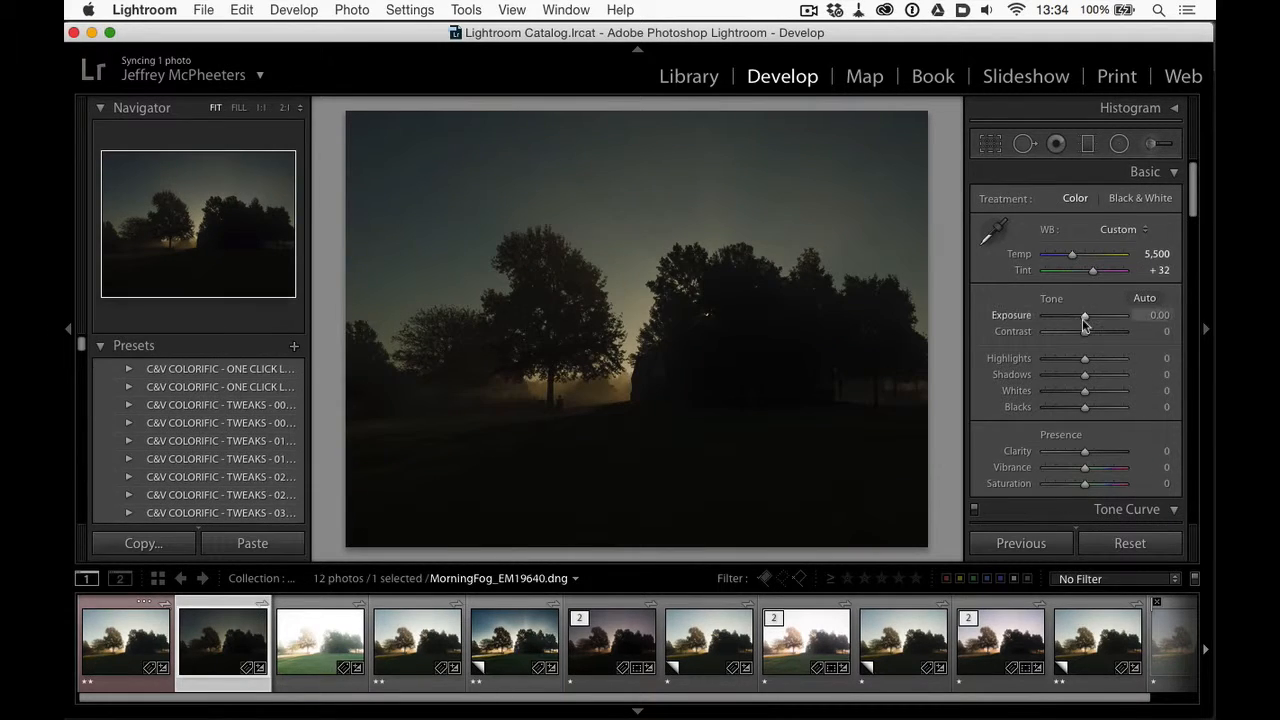
pyautogui.moveTo(1084, 315); pyautogui.dragTo(1020, 320)
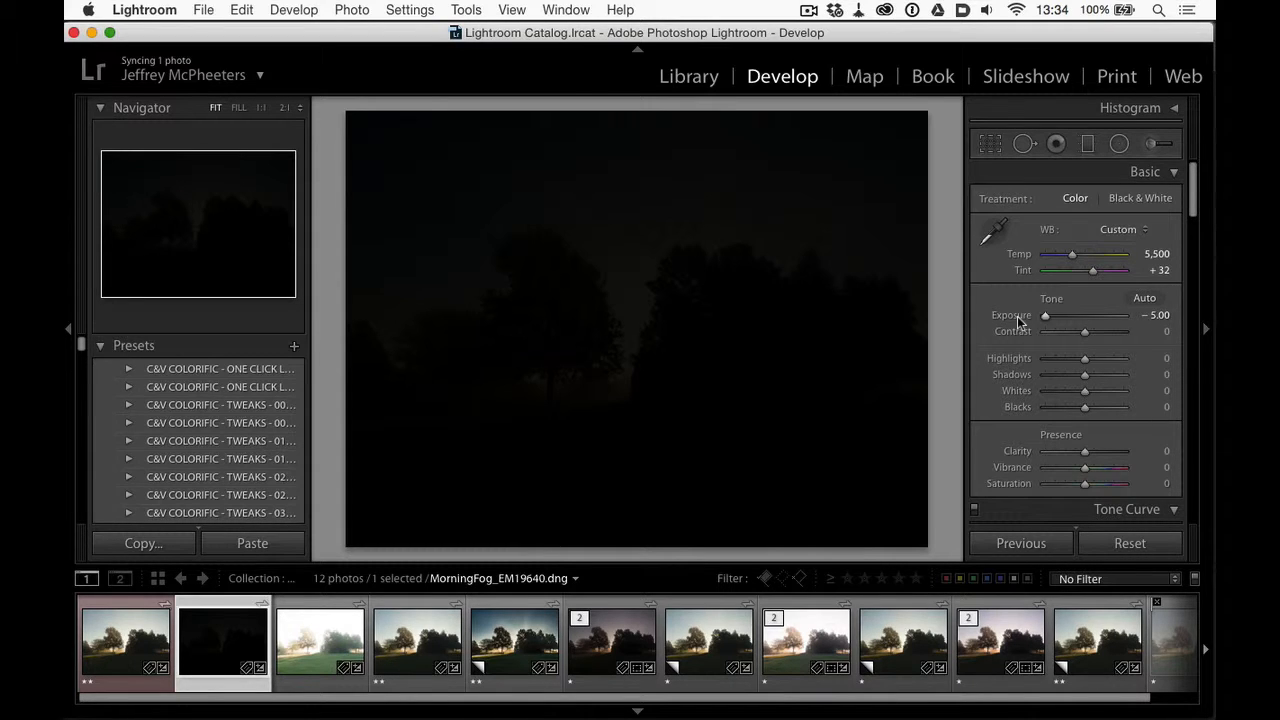
pyautogui.doubleClick(1020, 320)
# Test a brightened exposure of +4.80 on MorningFog_EM19641.dng and reset its exposure to 0.00
pyautogui.click(318, 632)
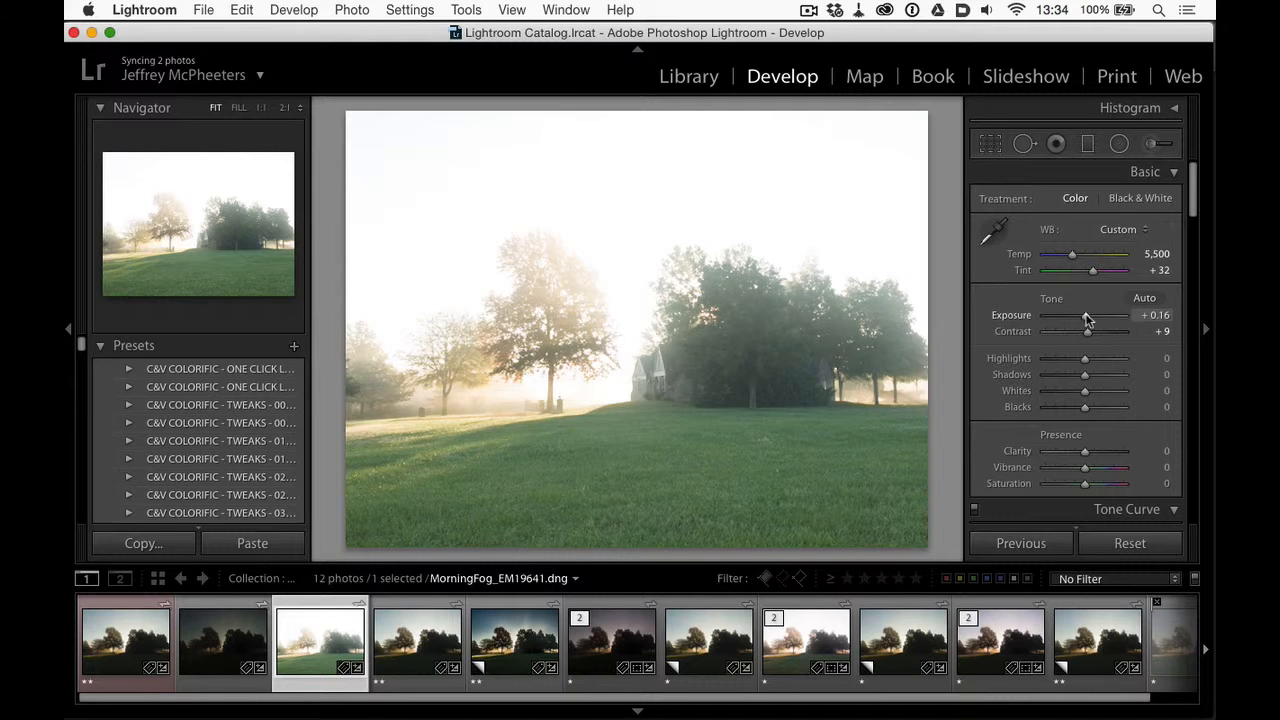
pyautogui.moveTo(1088, 318); pyautogui.dragTo(1122, 320)
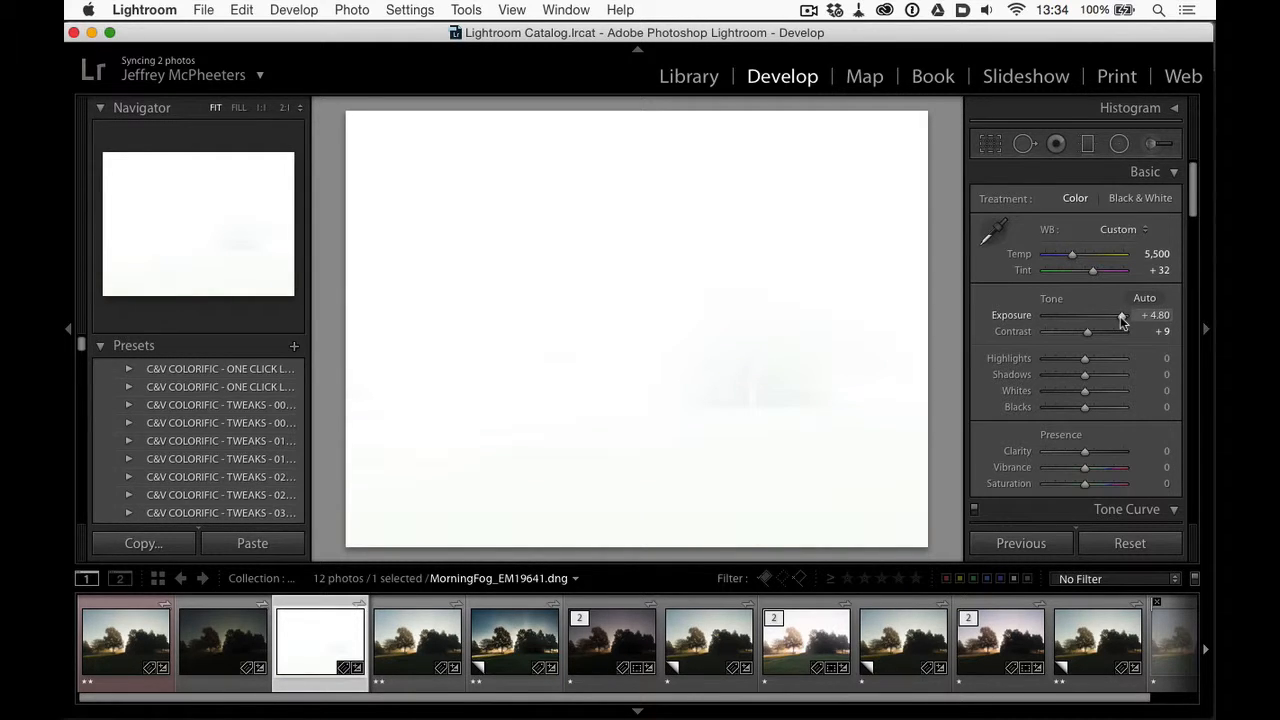
pyautogui.moveTo(1120, 316); pyautogui.dragTo(1089, 318)
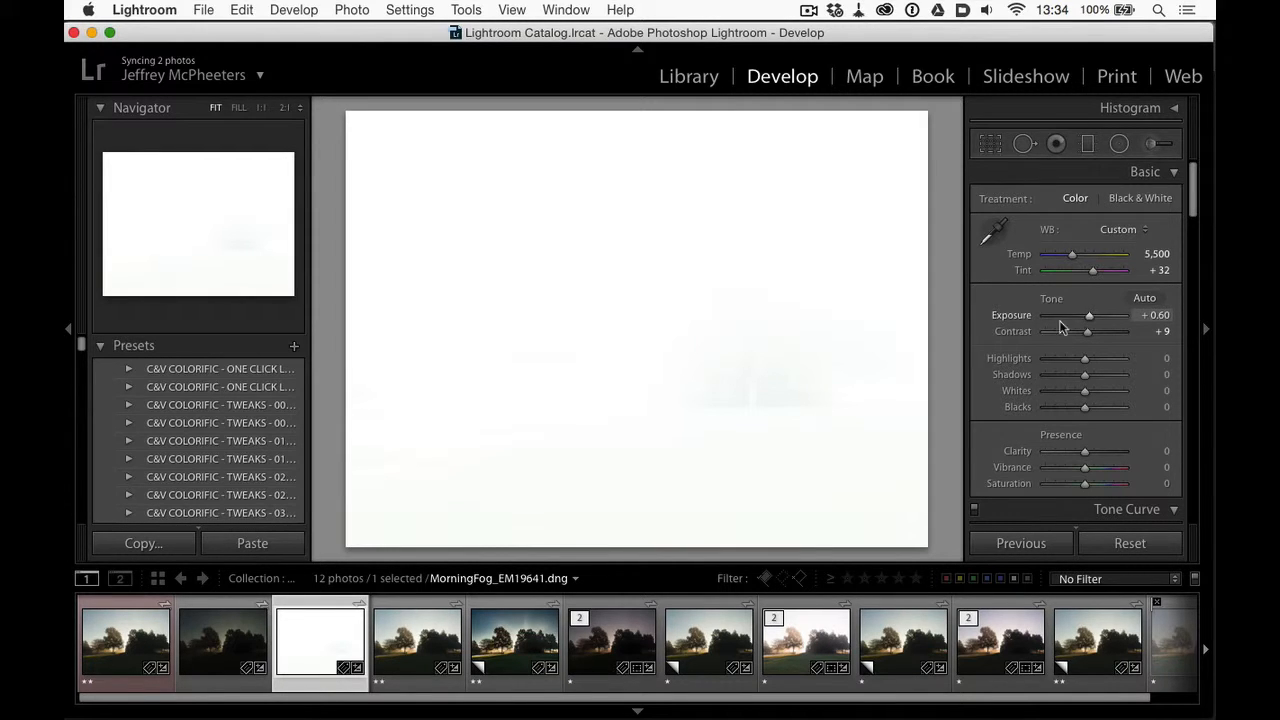
pyautogui.doubleClick(1000, 318)
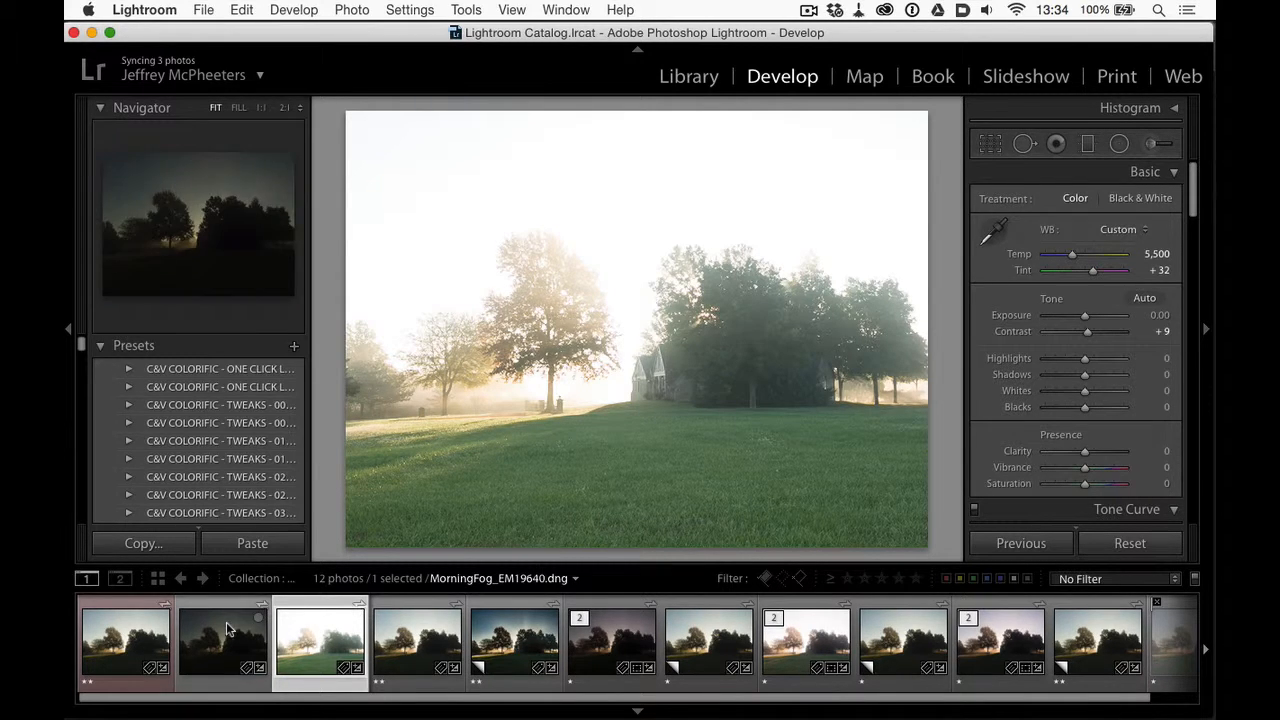
# Switch between MorningFog_EM19639-HDR.dng and the single exposure MorningFog_EM19639.dng to compare their overall look
pyautogui.click(418, 648)
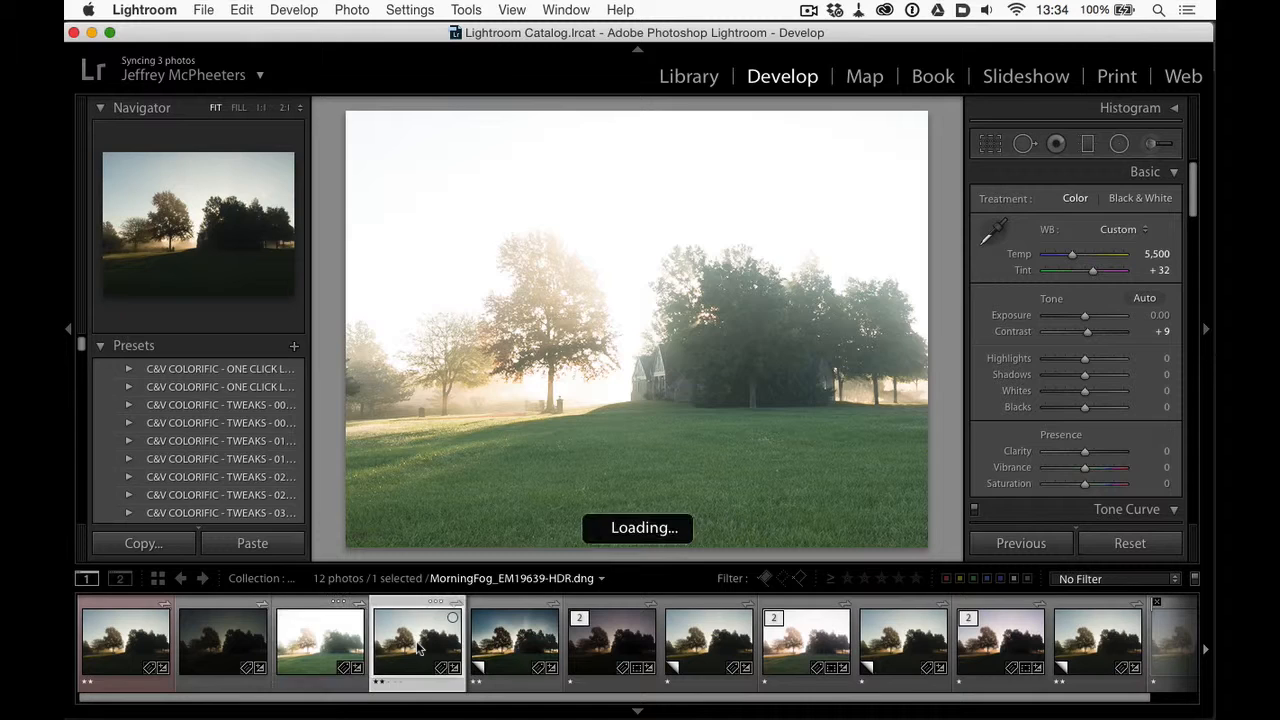
pyautogui.click(135, 655)
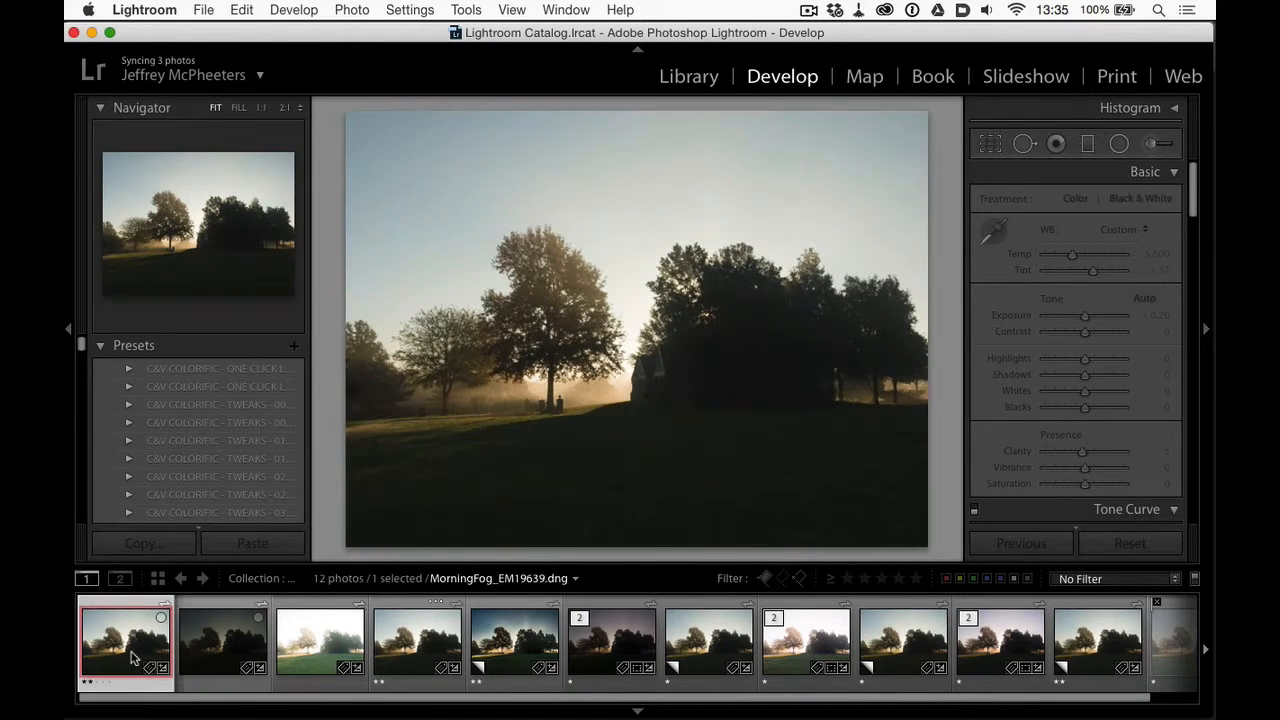
pyautogui.click(418, 648)
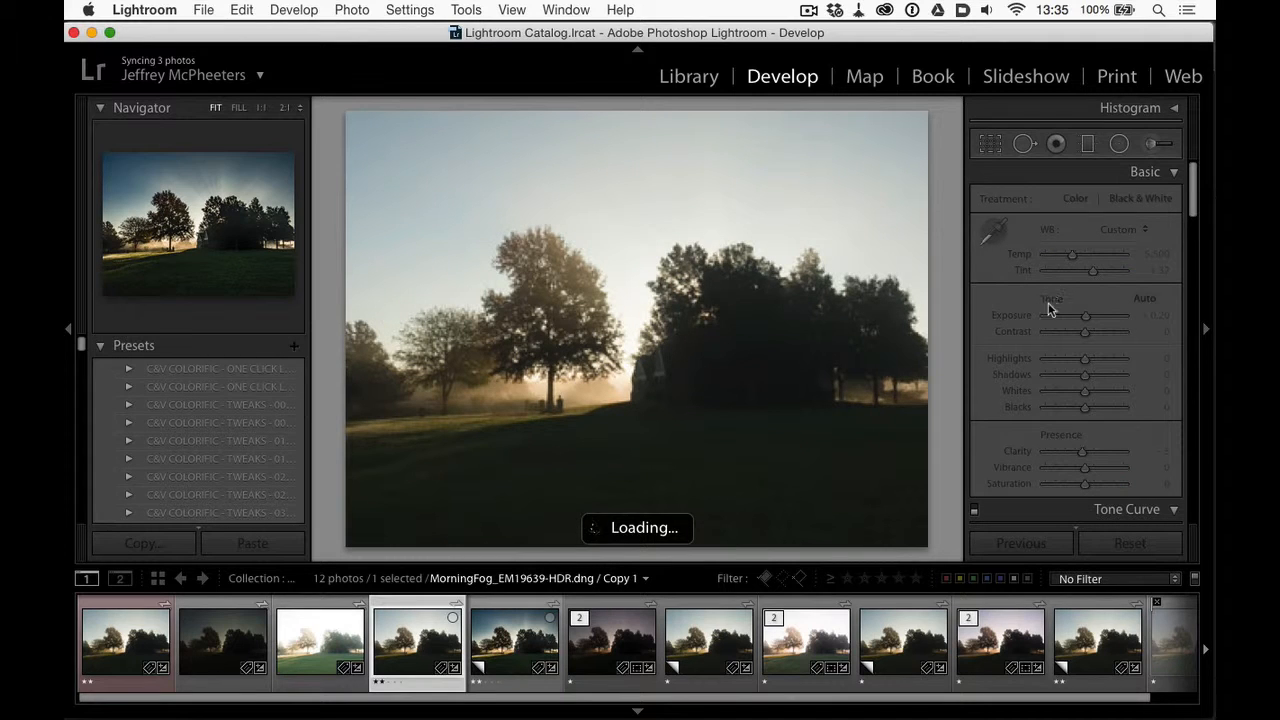
# Lower the exposure of MorningFog_EM19639-HDR.dng to −10.00
pyautogui.scroll(-1, 1008, 321)
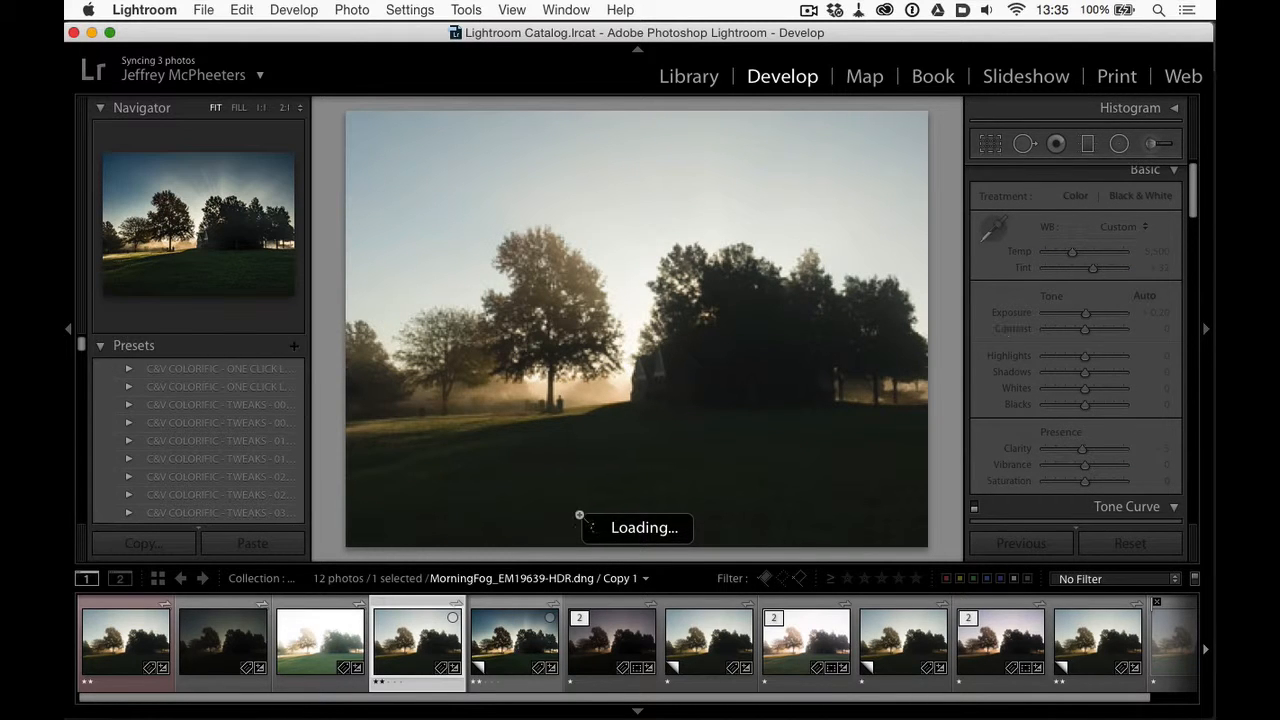
pyautogui.rightClick(1084, 317)
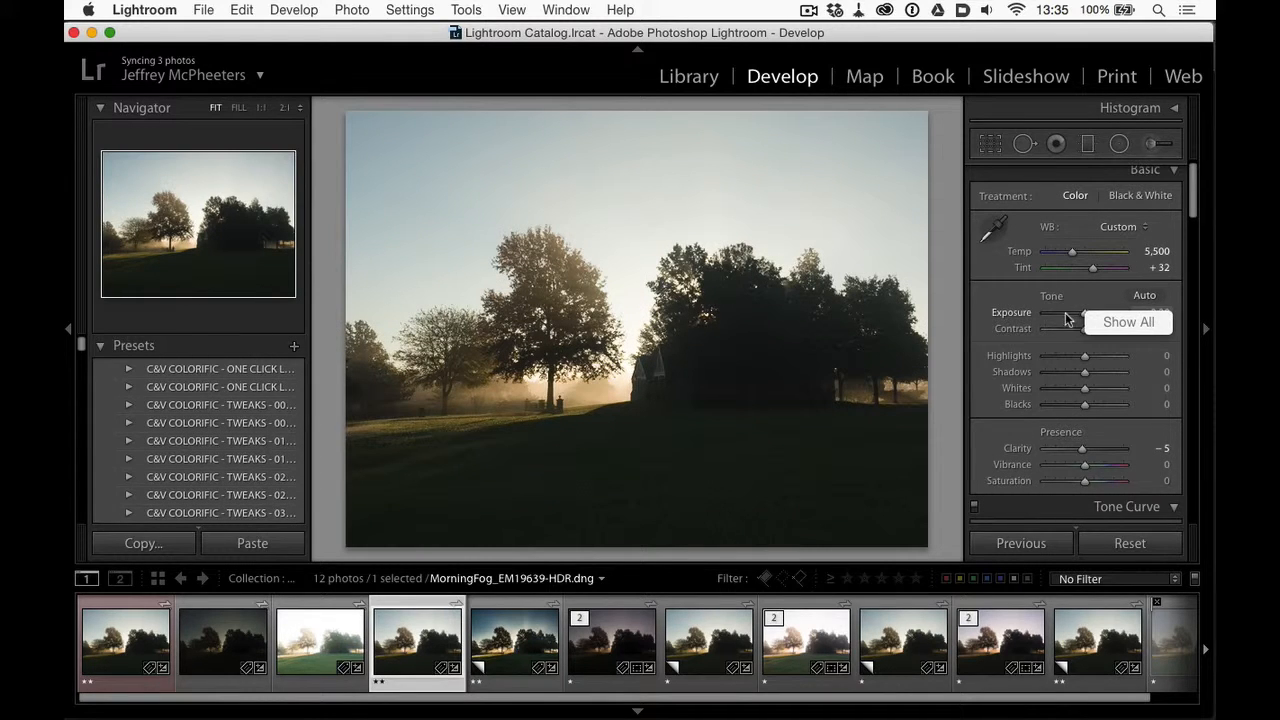
pyautogui.click(1047, 313)
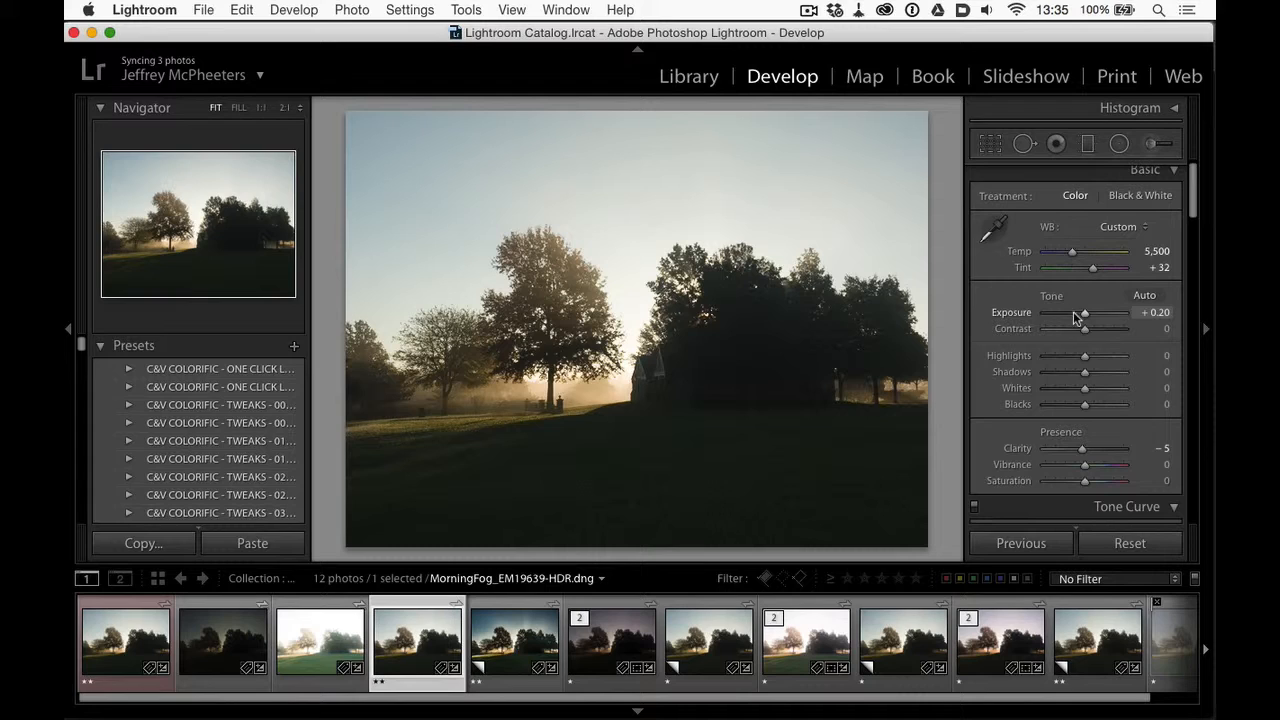
pyautogui.rightClick(1081, 313)
pyautogui.click(1076, 315)
pyautogui.moveTo(1086, 316); pyautogui.dragTo(1031, 321)
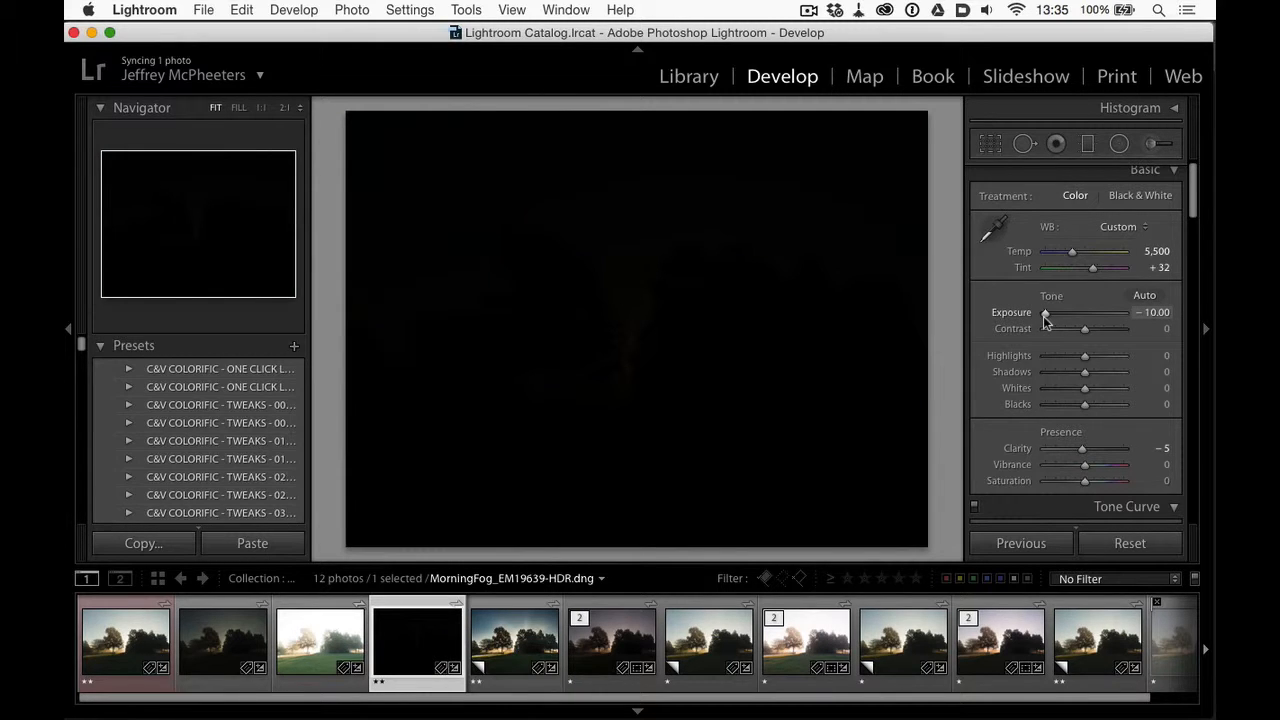
# Try exposures of −9.30 and +8.70 on MorningFog_EM19639-HDR.dng and reset its exposure to 0.00
pyautogui.moveTo(1045, 320); pyautogui.dragTo(1048, 321)
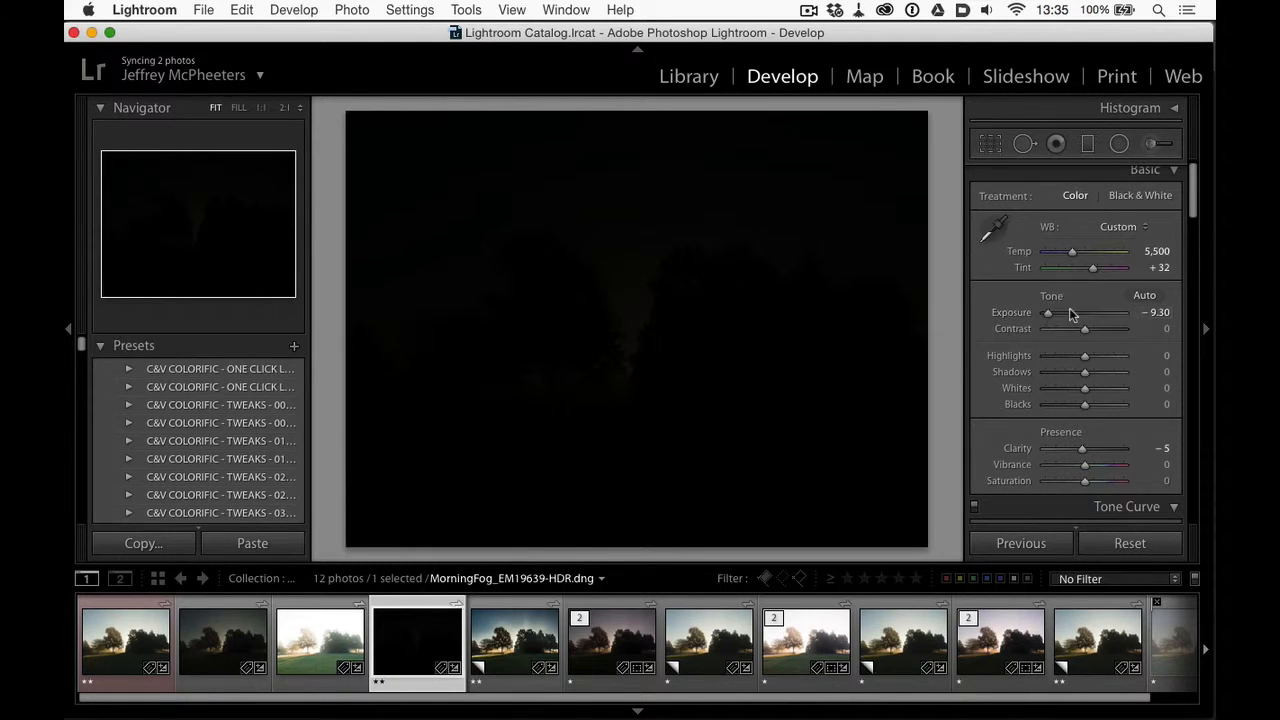
pyautogui.moveTo(1158, 312); pyautogui.dragTo(1224, 312)
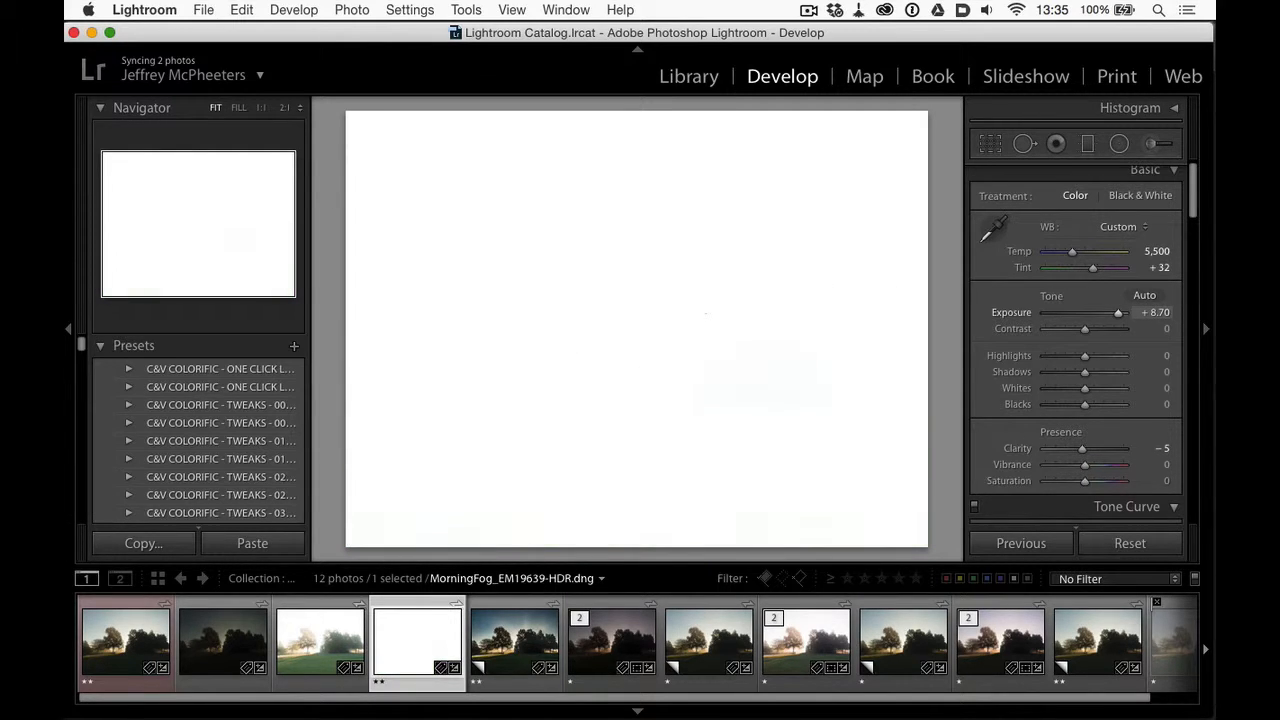
pyautogui.moveTo(1157, 312); pyautogui.dragTo(1151, 305)
pyautogui.doubleClick(1031, 315)
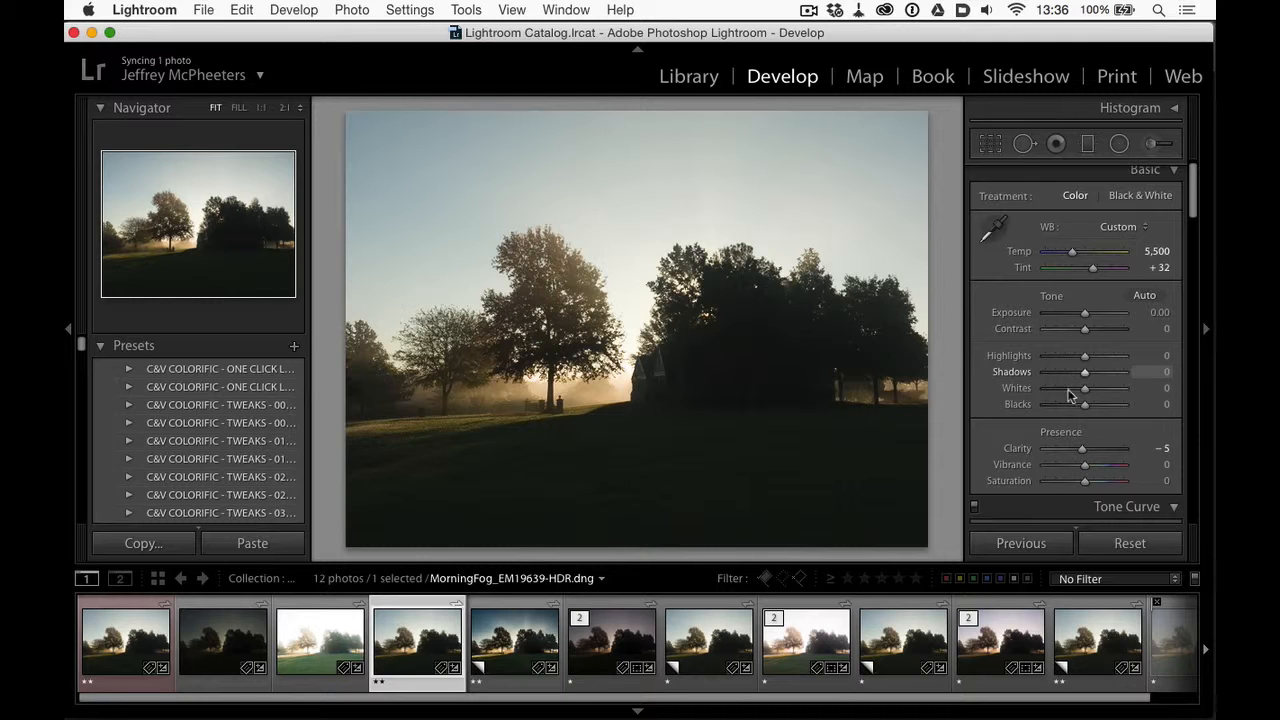
# Adjust the HDR photo's Basic tone with Highlights −100, Contrast +41 and Blacks −100, and set Clarity to 0
pyautogui.scroll(-10, 1080, 427)
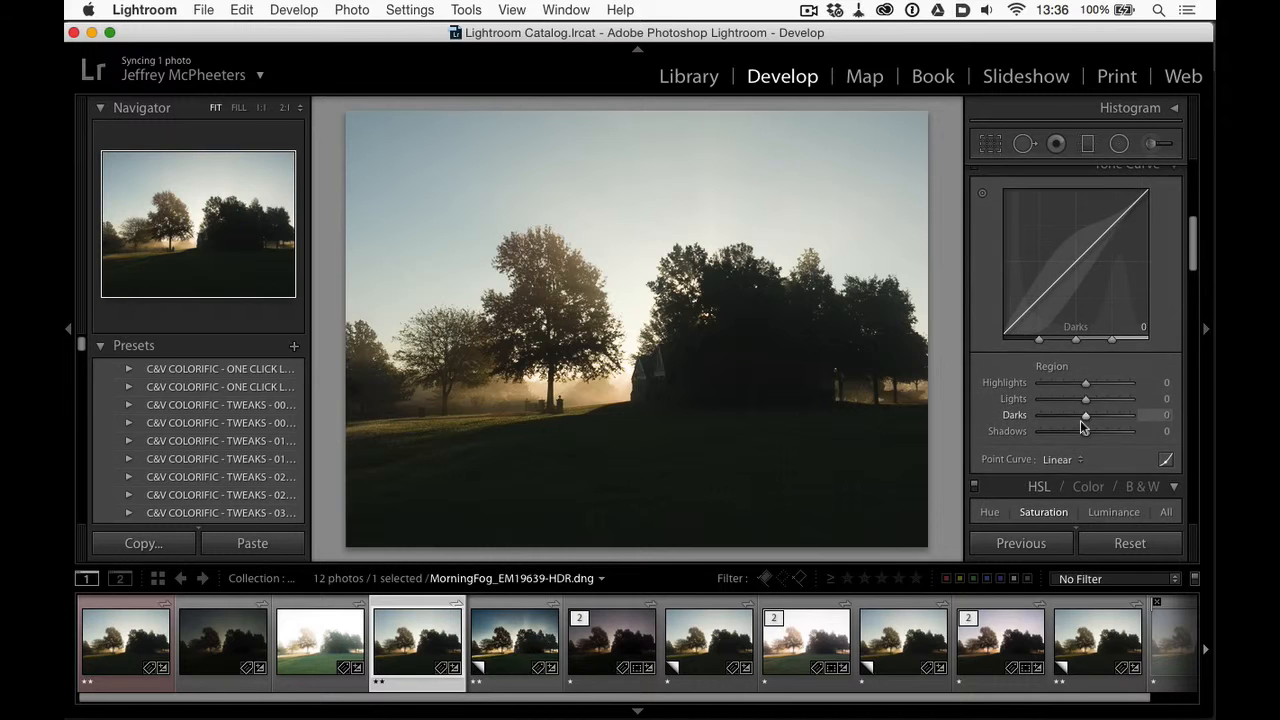
pyautogui.scroll(-8, 1080, 425)
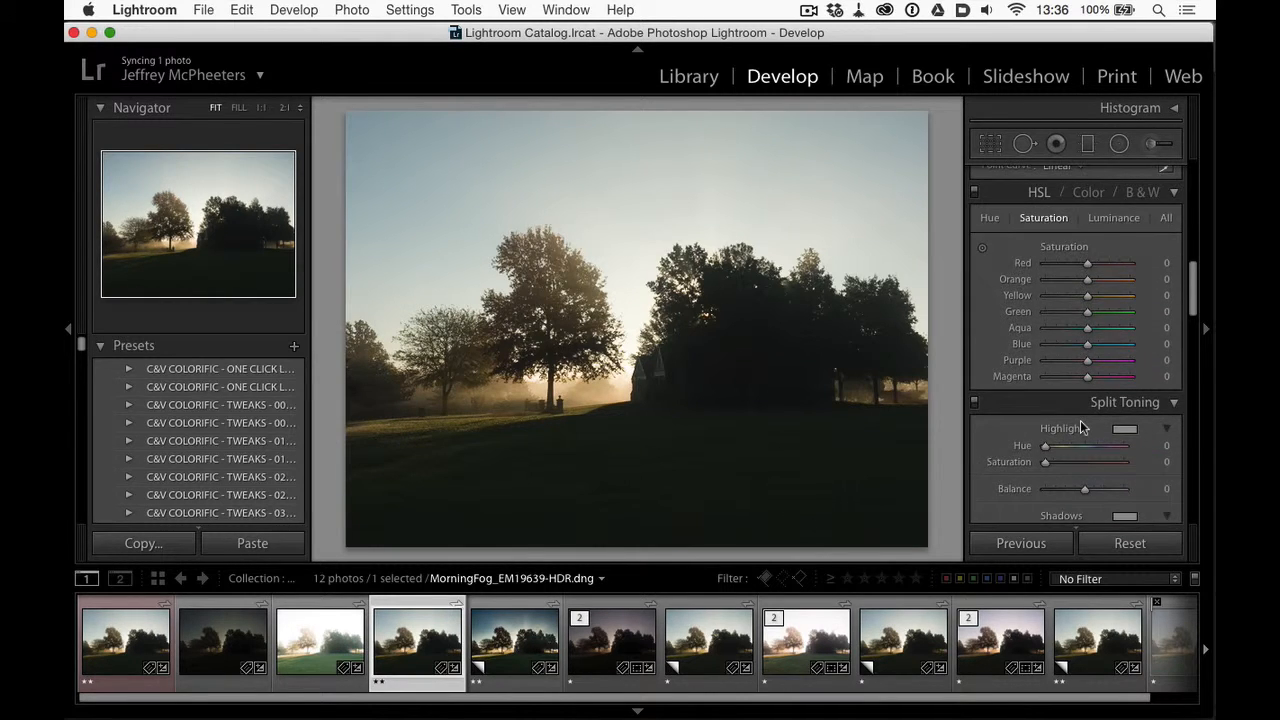
pyautogui.scroll(15, 1080, 420)
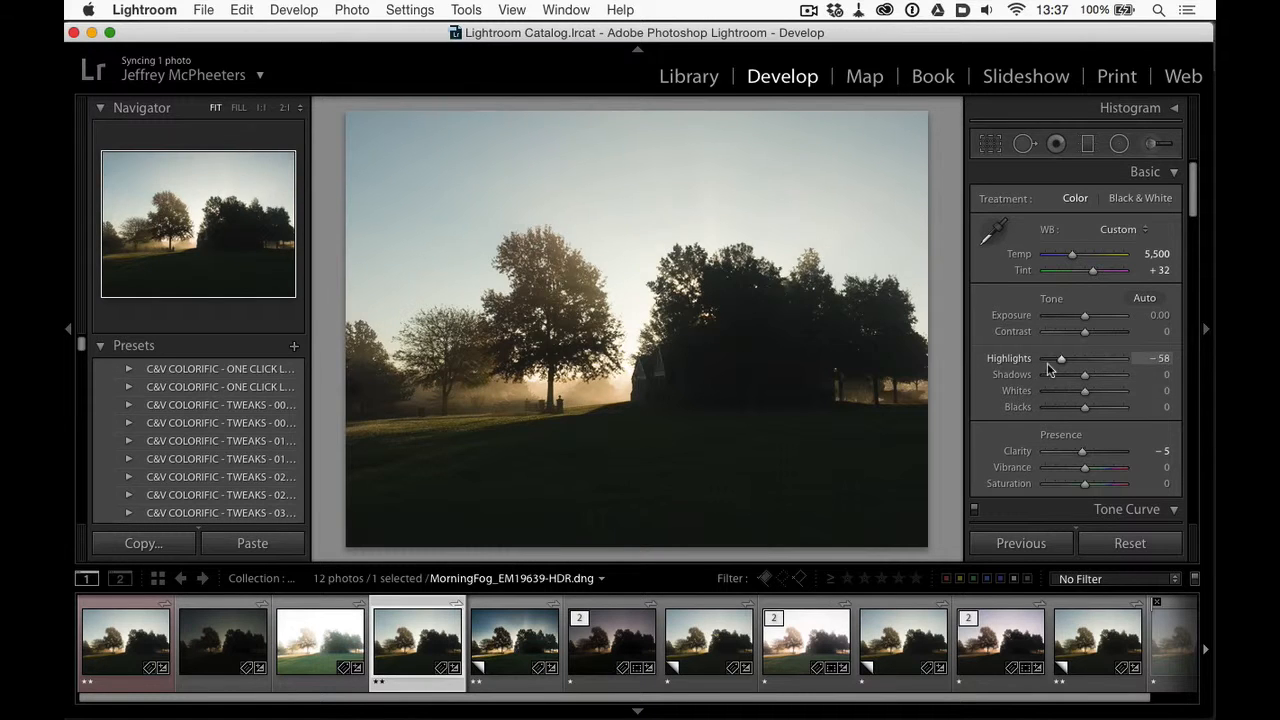
pyautogui.moveTo(1047, 363); pyautogui.dragTo(1000, 380)
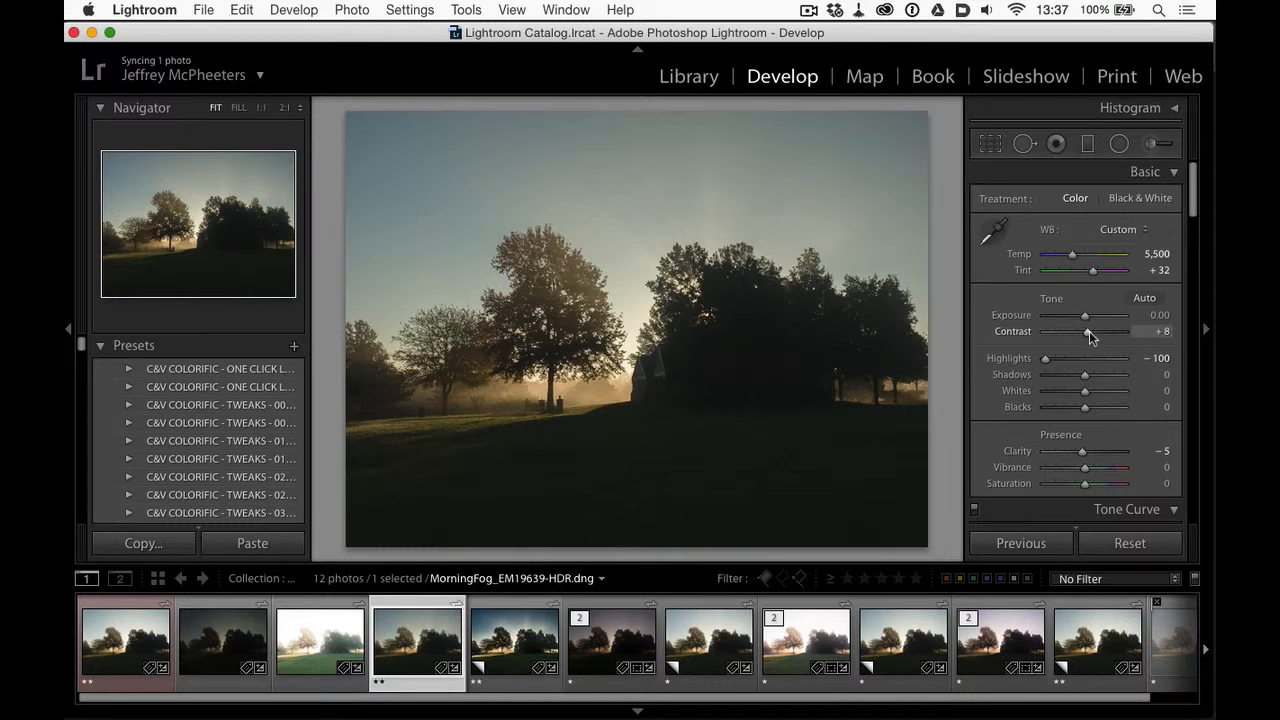
pyautogui.moveTo(1098, 333); pyautogui.dragTo(1101, 332)
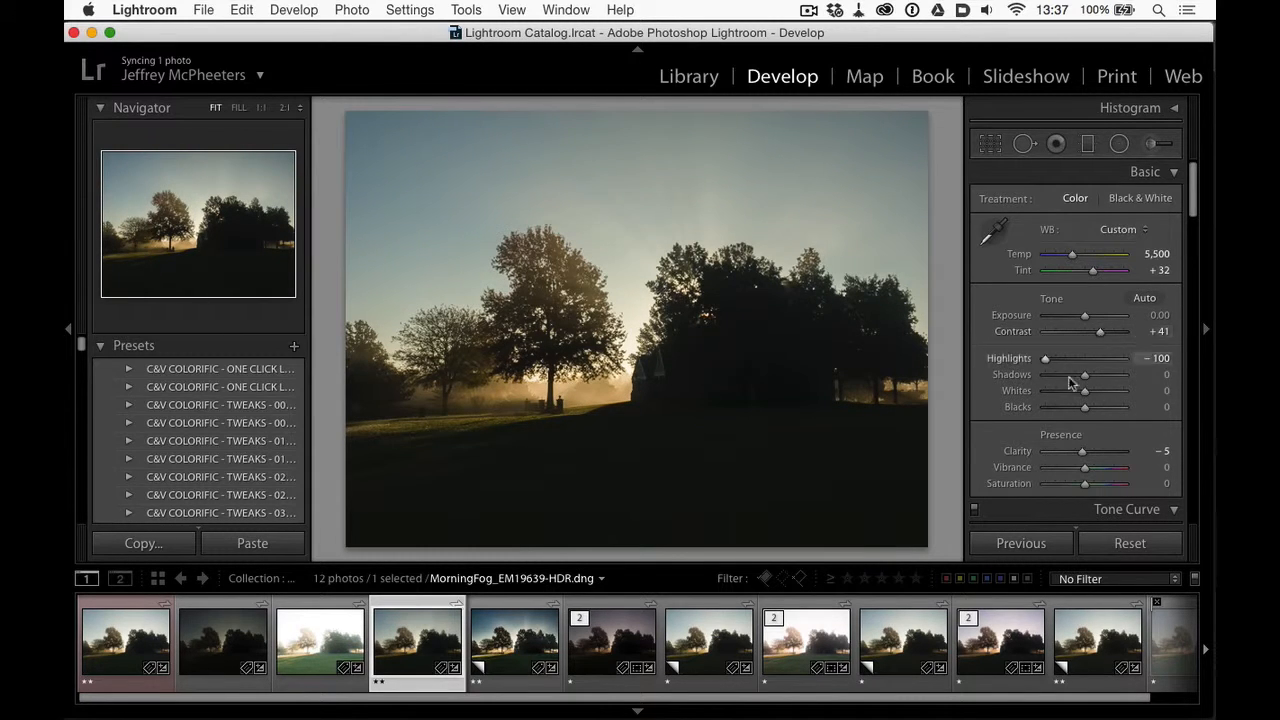
pyautogui.moveTo(1088, 408); pyautogui.dragTo(1038, 440)
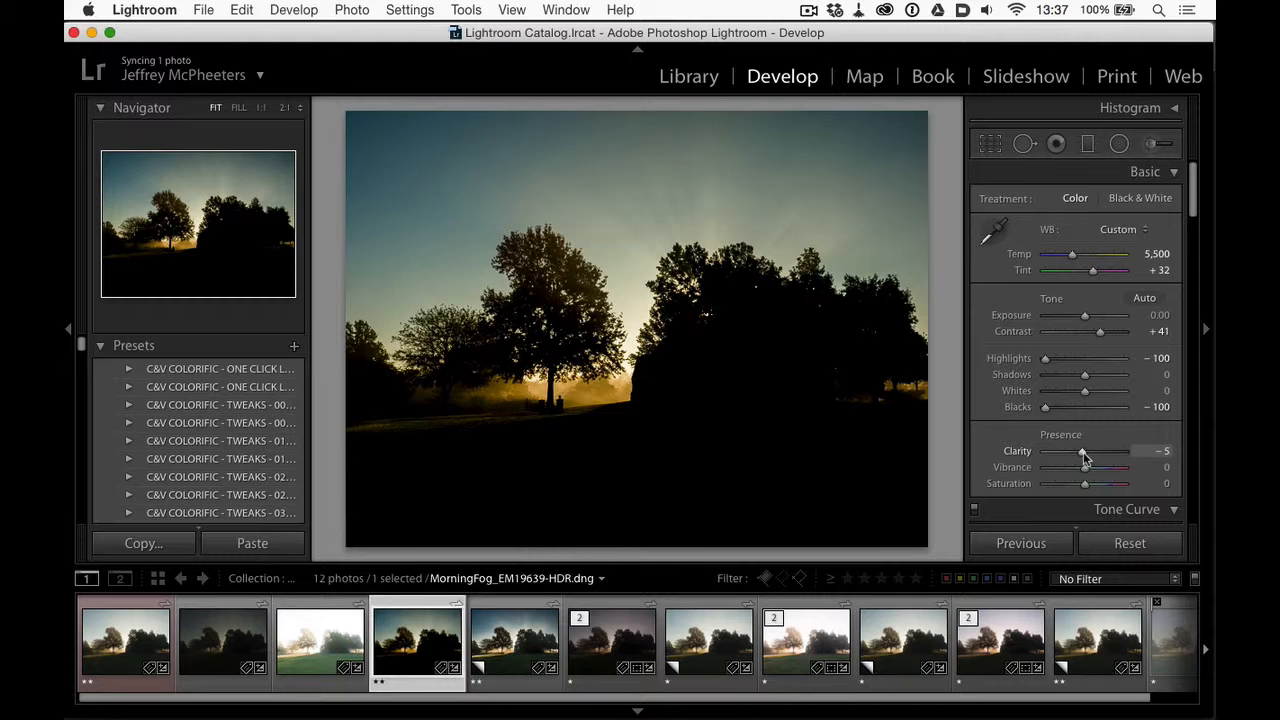
pyautogui.moveTo(1083, 452)
pyautogui.mouseDown()
pyautogui.moveTo(1100, 455)
pyautogui.moveTo(1076, 476)
pyautogui.moveTo(1099, 461)
pyautogui.moveTo(1090, 474)
pyautogui.mouseUp()
# Look through the Tone Curve's Point Curve presets and leave the curve on Linear
pyautogui.scroll(-3, 1055, 490)
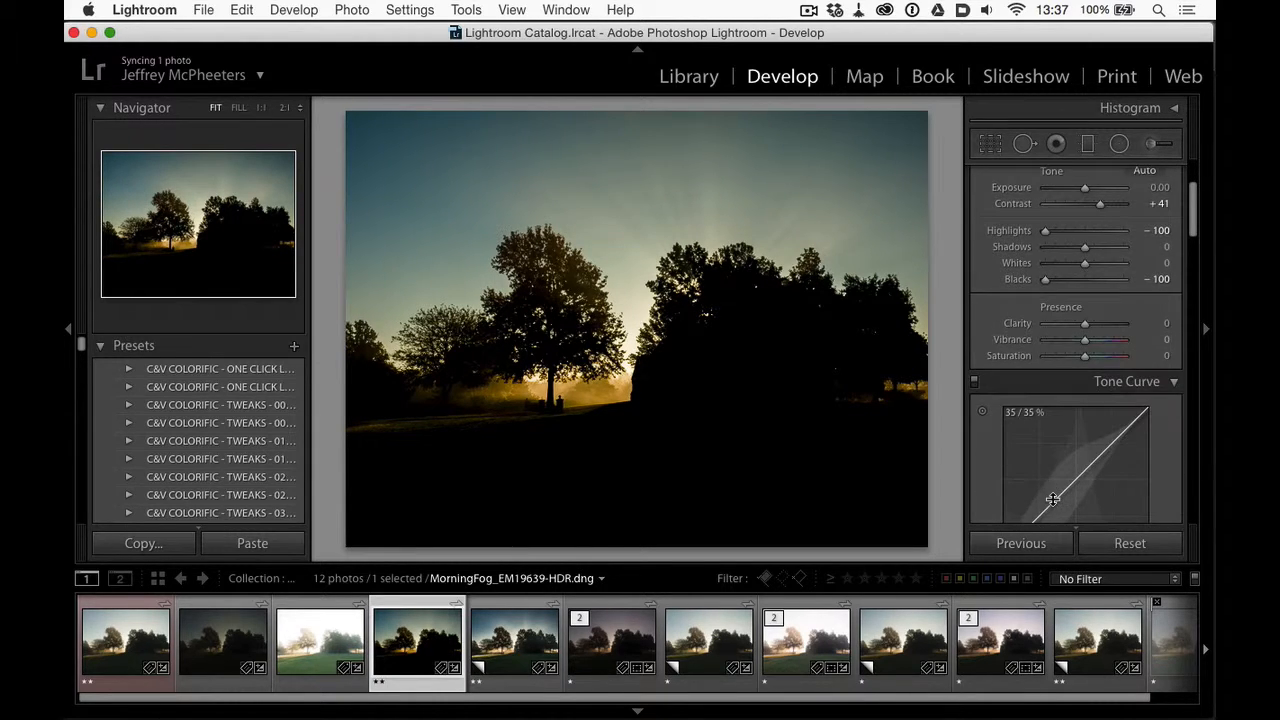
pyautogui.scroll(-2, 1045, 485)
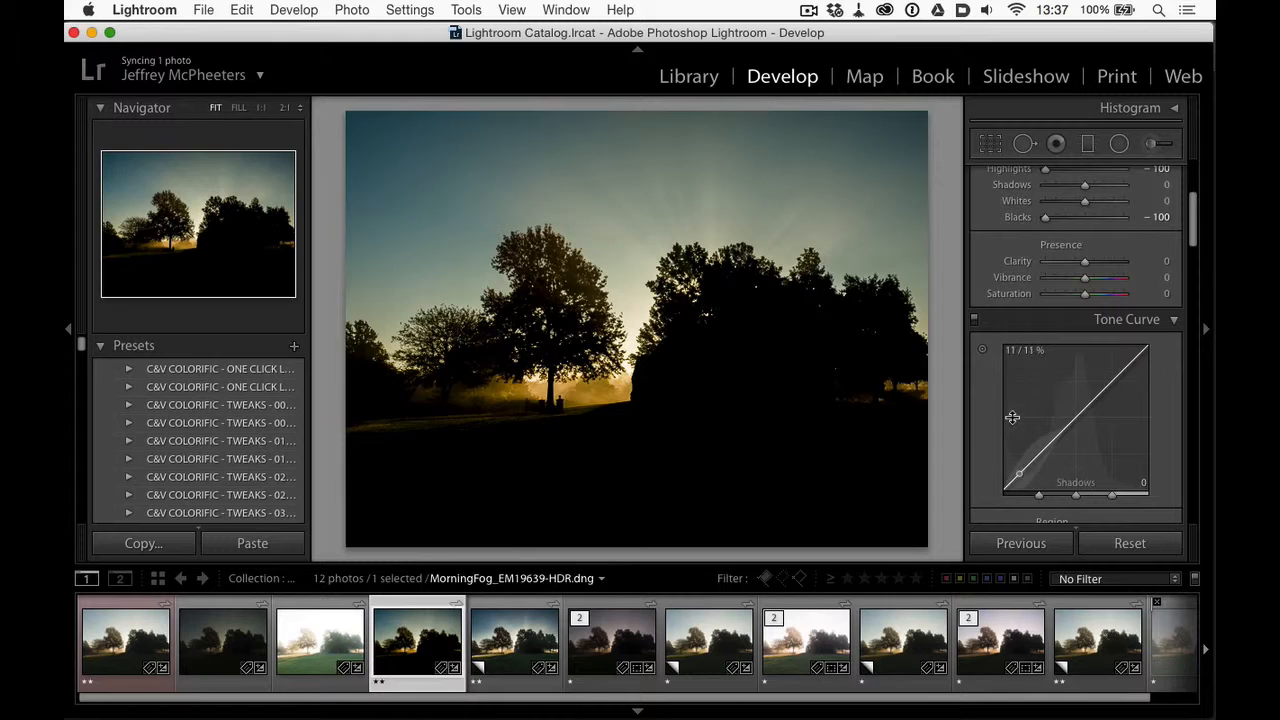
pyautogui.scroll(-3, 1012, 417)
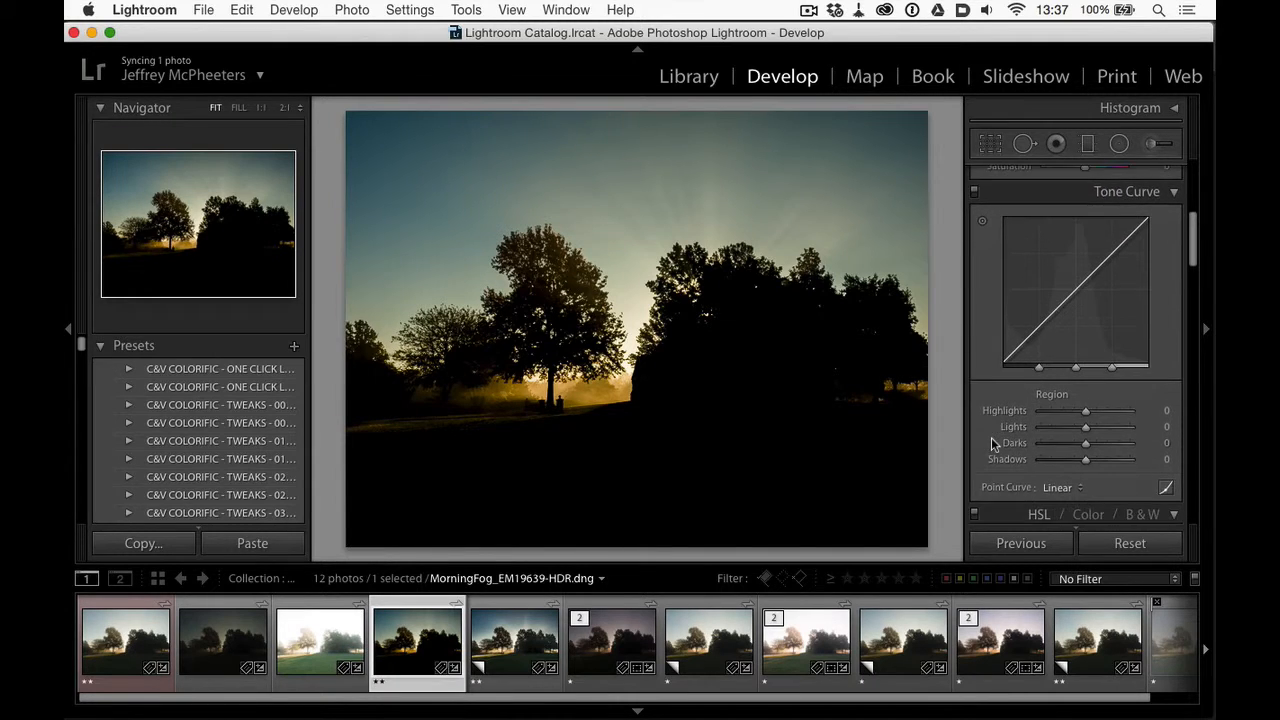
pyautogui.click(1061, 481)
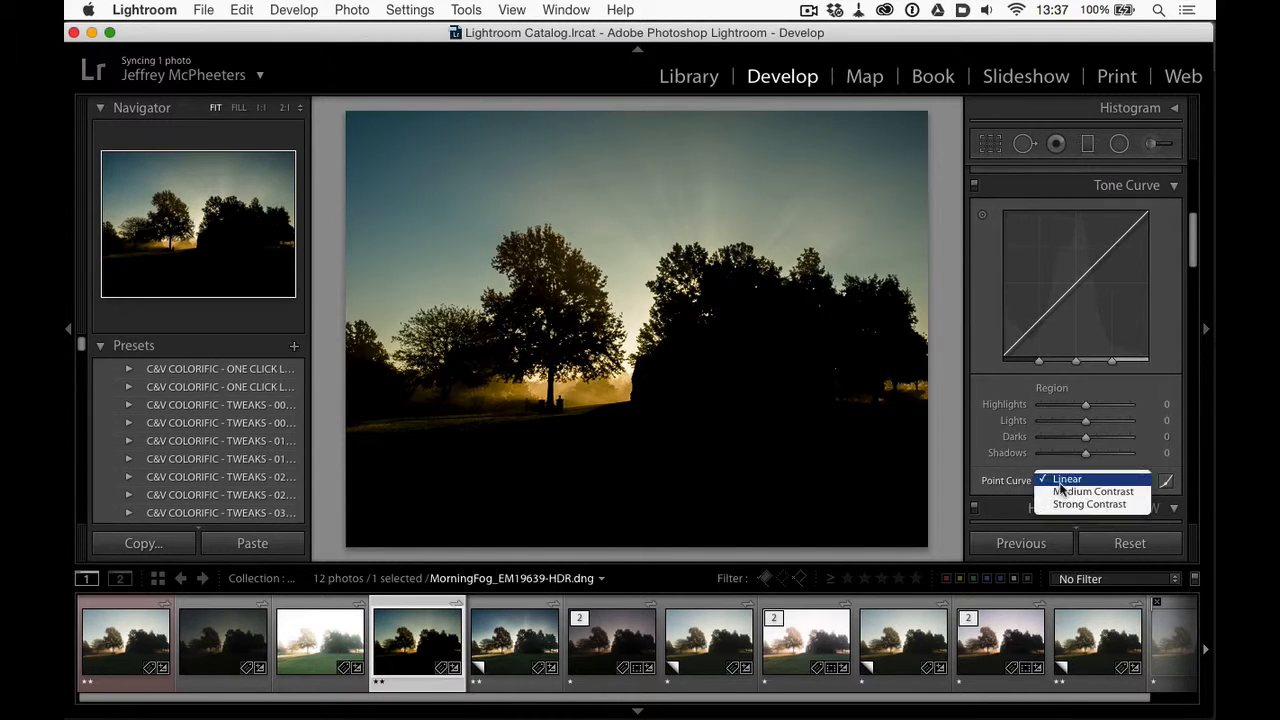
pyautogui.click(1015, 481)
# Use the Tone Curve's targeted adjustment on the sky to lower Lights to −100 and bring it back to −46
pyautogui.scroll(5, 995, 420)
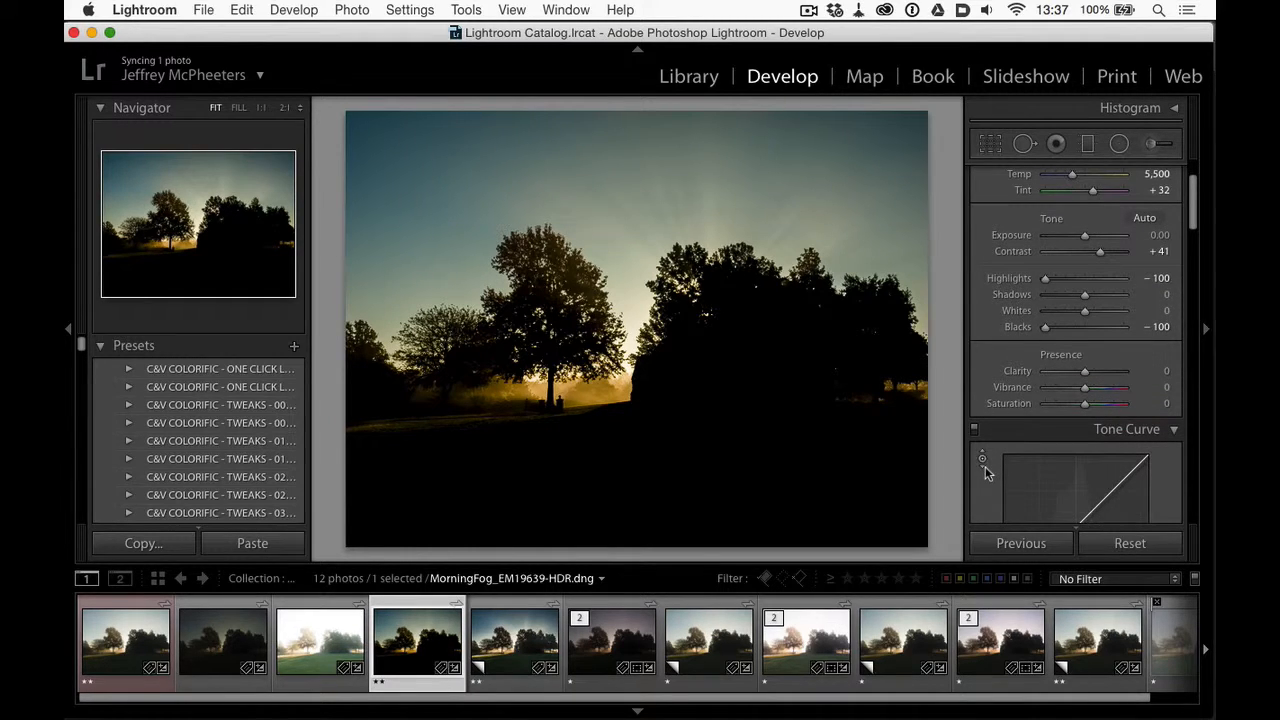
pyautogui.scroll(-5, 985, 466)
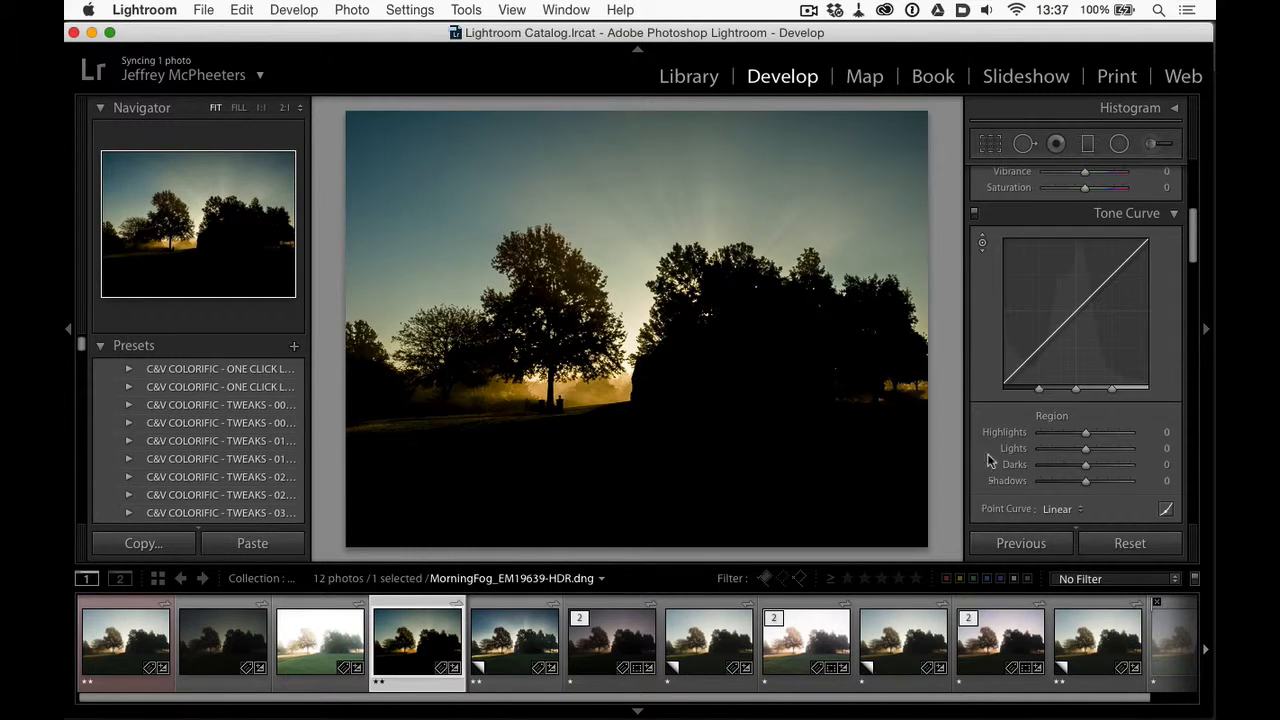
pyautogui.click(982, 244)
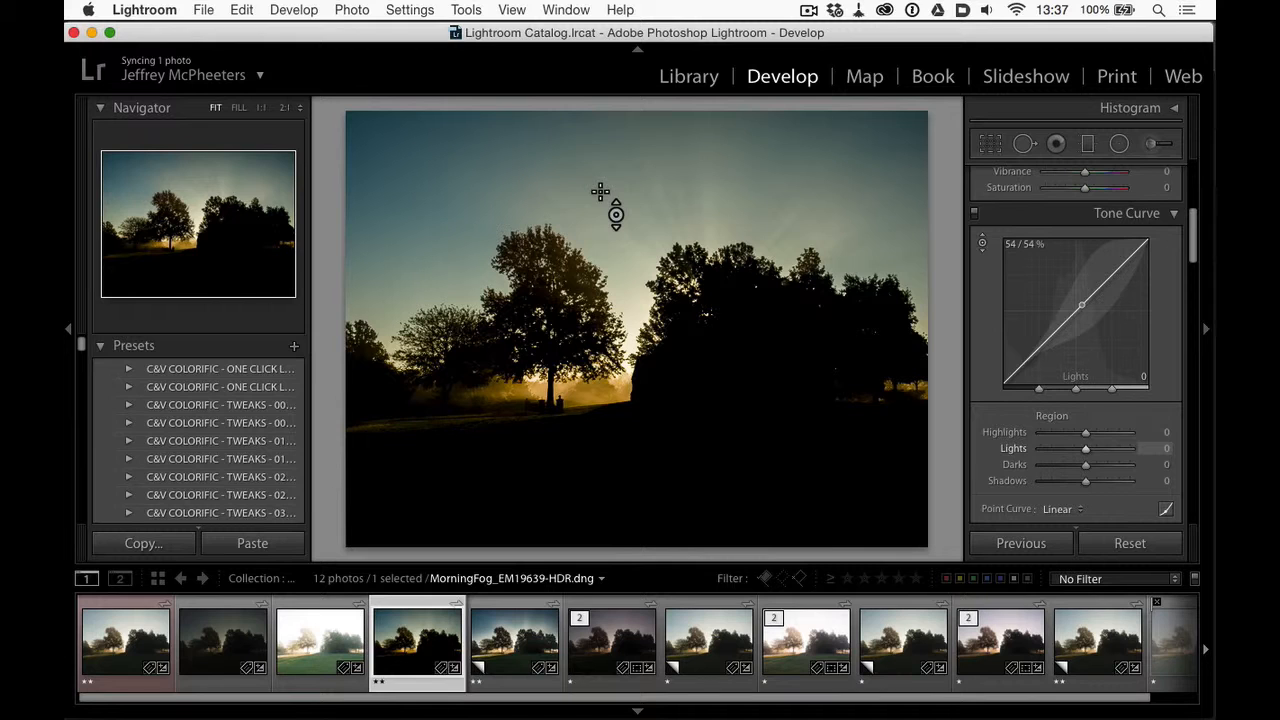
pyautogui.moveTo(600, 191); pyautogui.dragTo(600, 291)
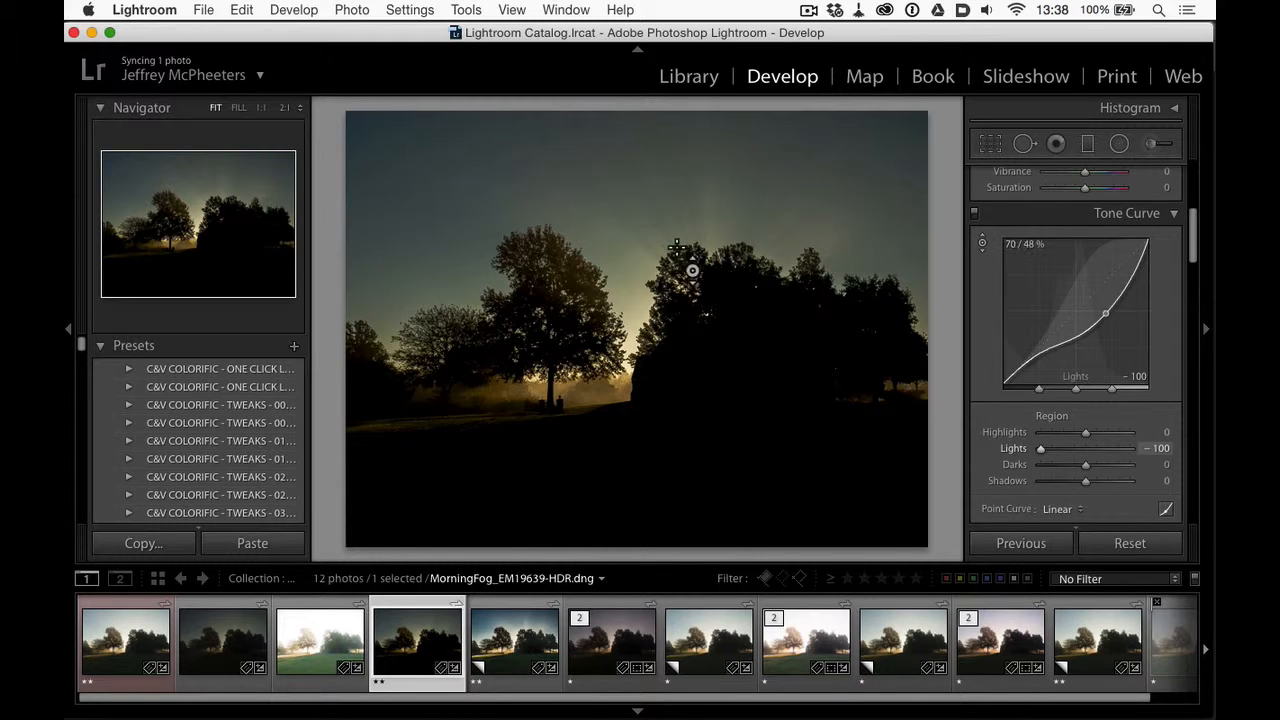
pyautogui.moveTo(626, 240); pyautogui.dragTo(626, 186)
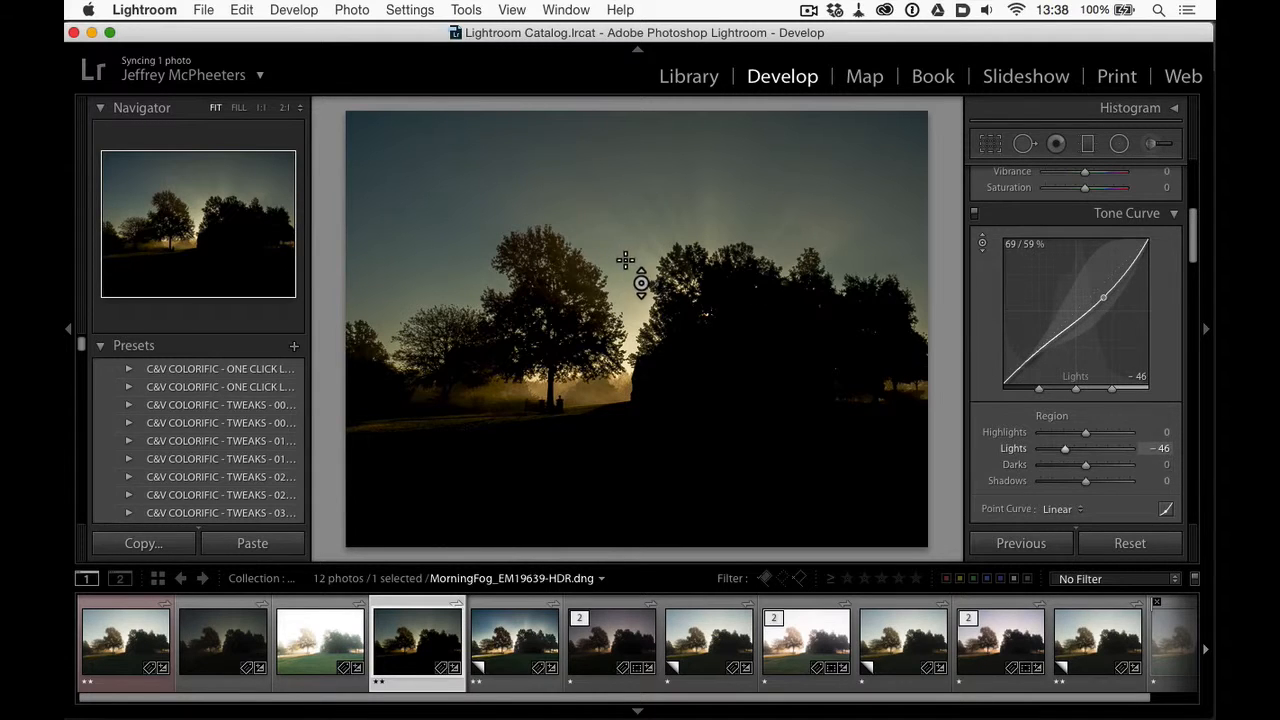
# Reshape the Tone Curve to Darks −32 and Lights +12, and lower the Basic Contrast to −47
pyautogui.moveTo(1042, 347); pyautogui.dragTo(1044, 360)
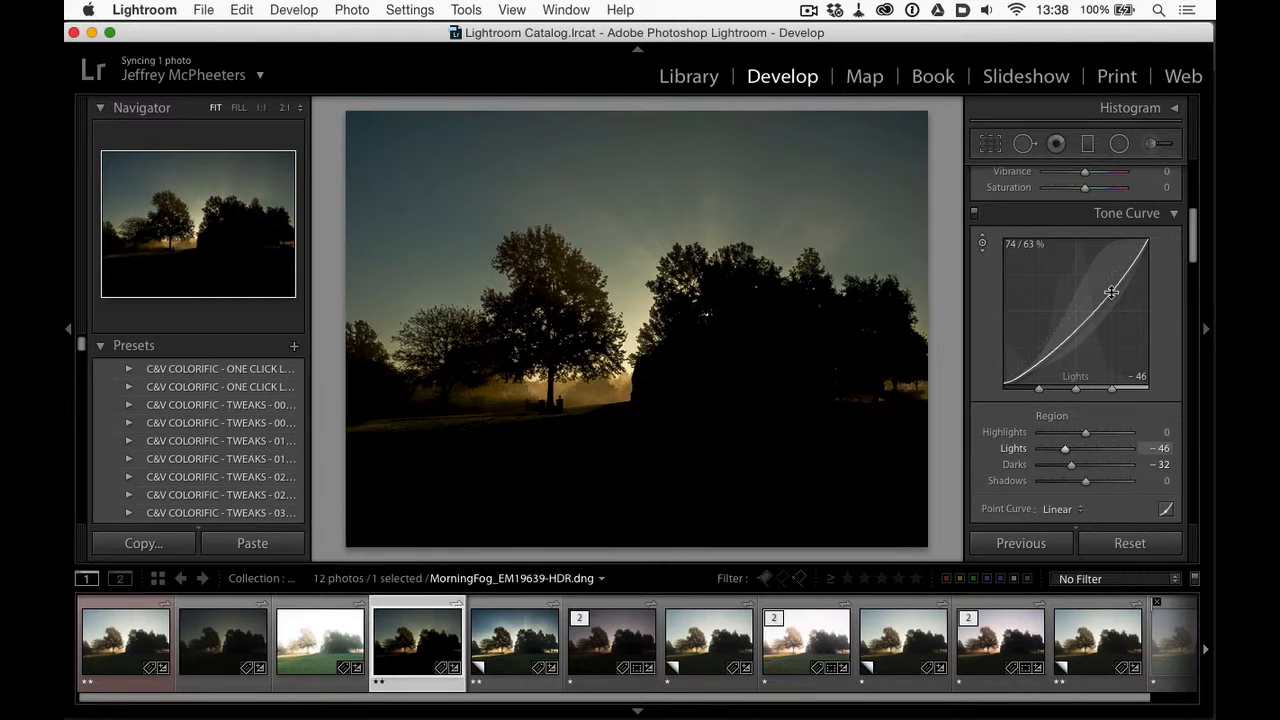
pyautogui.moveTo(1110, 294); pyautogui.dragTo(1110, 275)
pyautogui.scroll(6, 1050, 285)
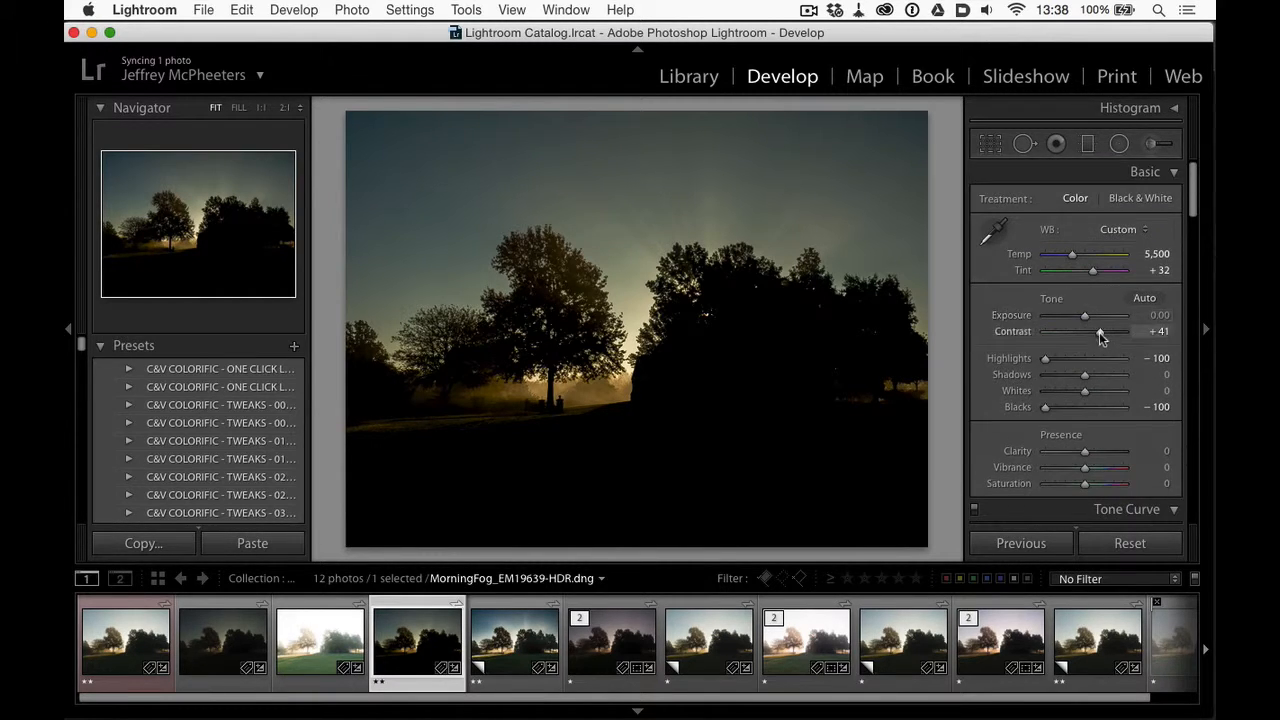
pyautogui.moveTo(1099, 331); pyautogui.dragTo(1065, 338)
# Use the Tone Curve's targeted adjustment on the sky to set Lights to +27 and Highlights to −11
pyautogui.scroll(-5, 1075, 460)
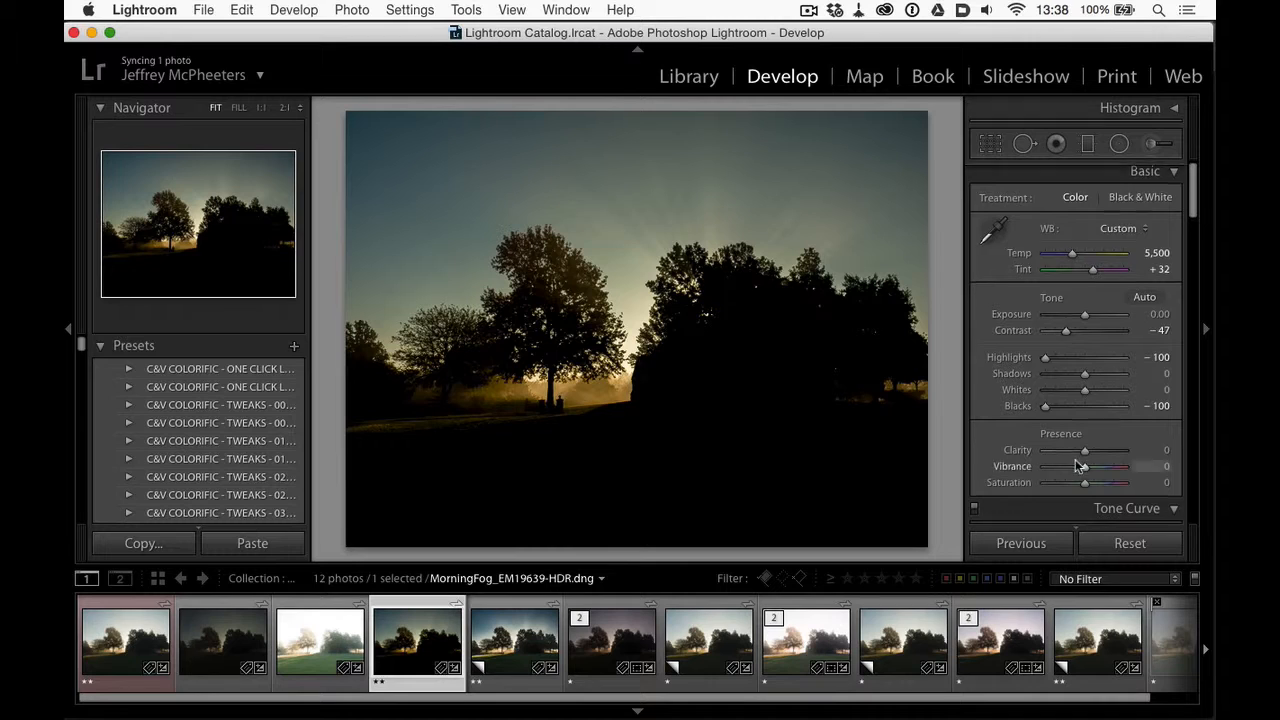
pyautogui.scroll(-1, 1075, 460)
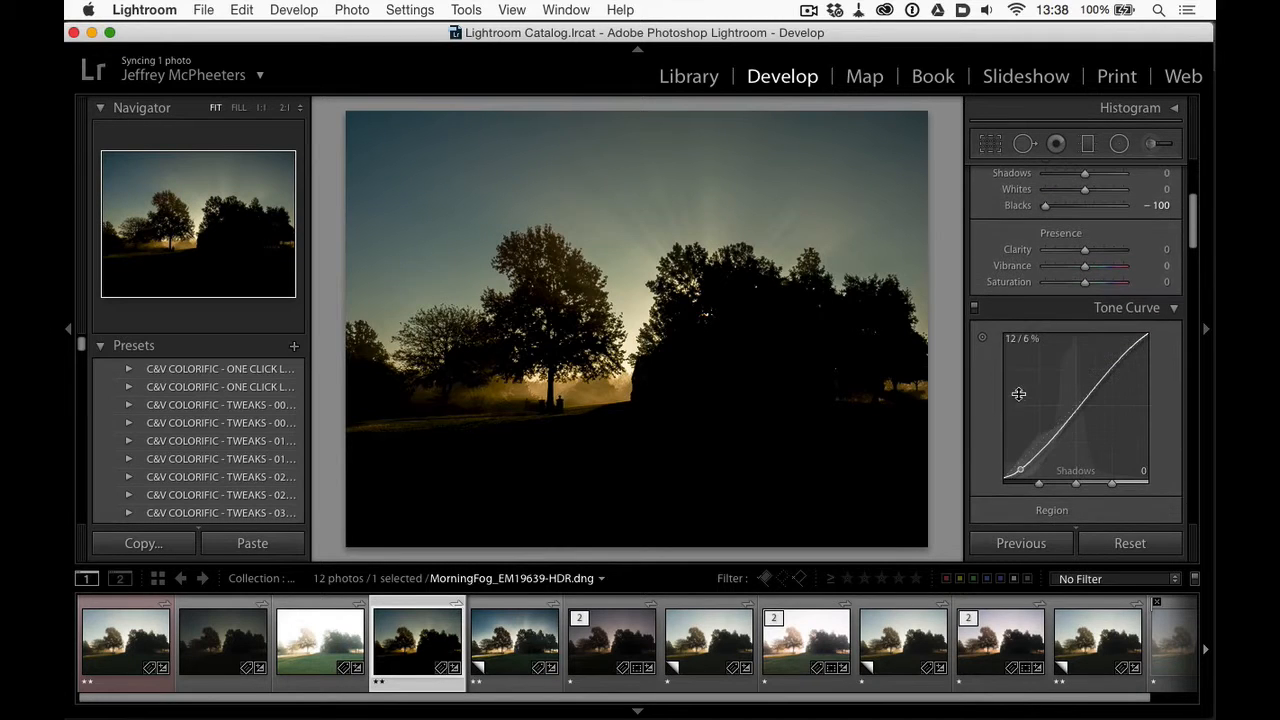
pyautogui.click(983, 340)
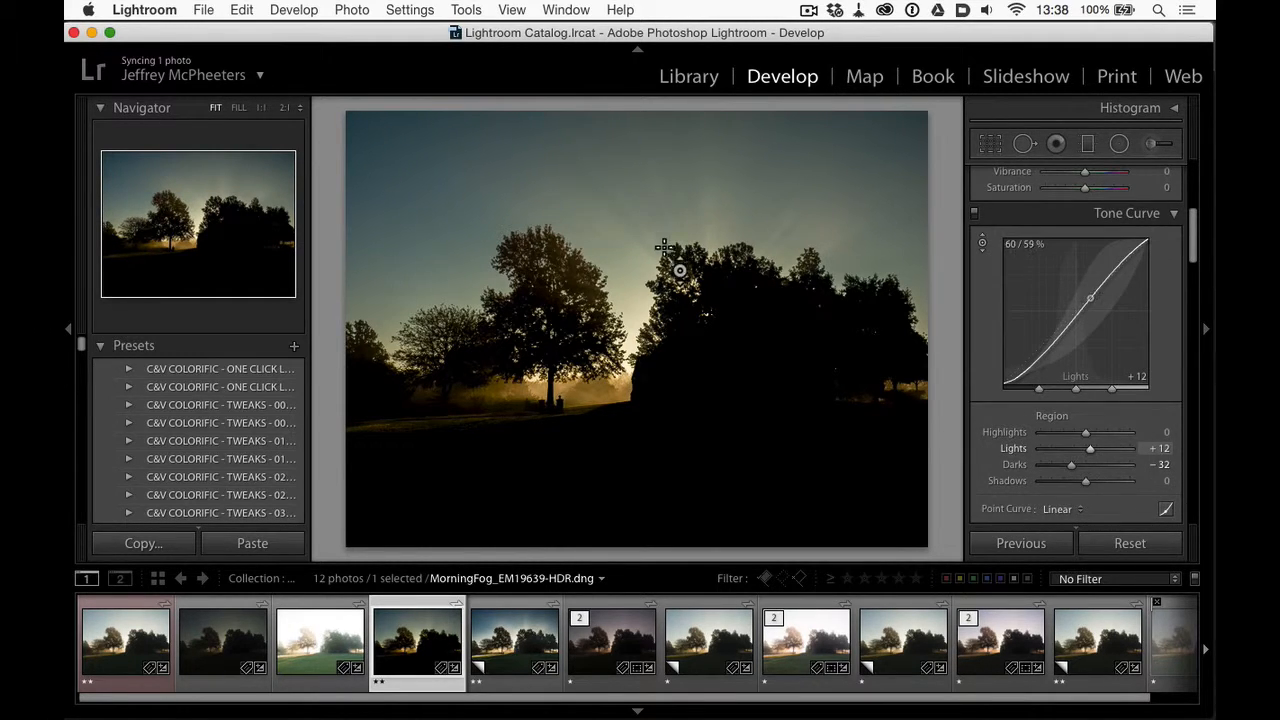
pyautogui.moveTo(634, 225); pyautogui.dragTo(634, 313)
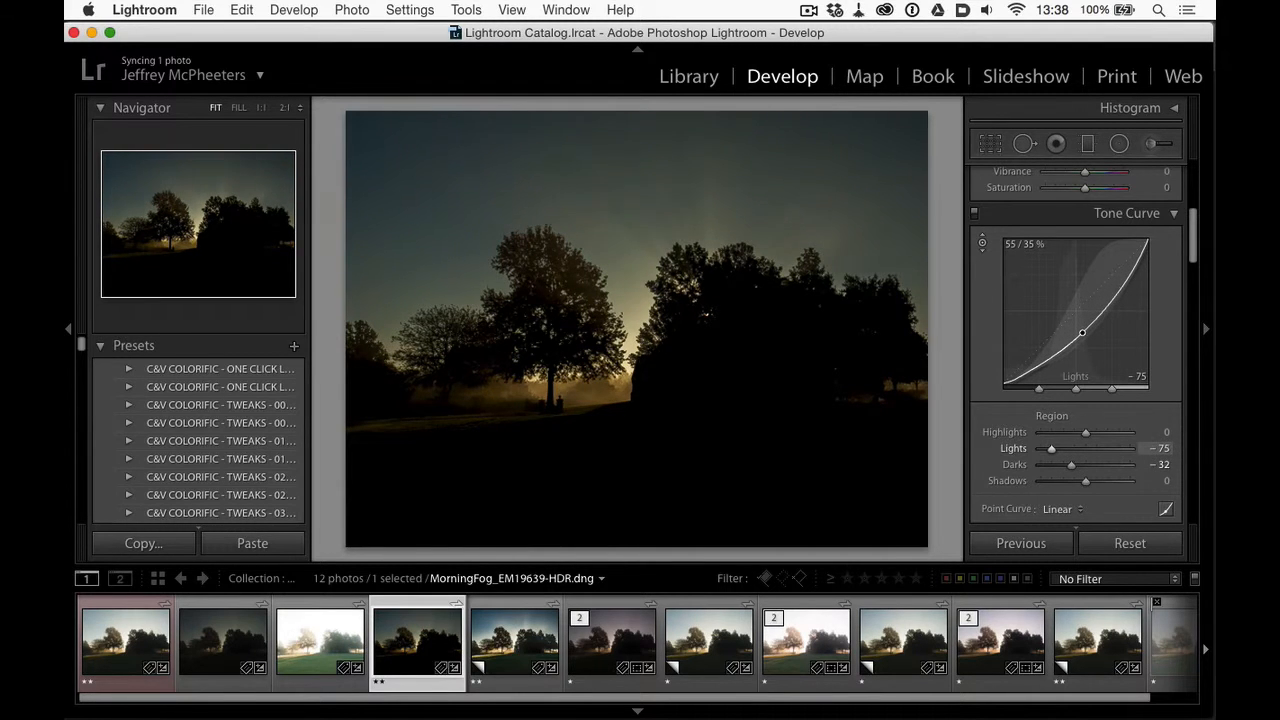
pyautogui.moveTo(711, 219); pyautogui.dragTo(711, 208)
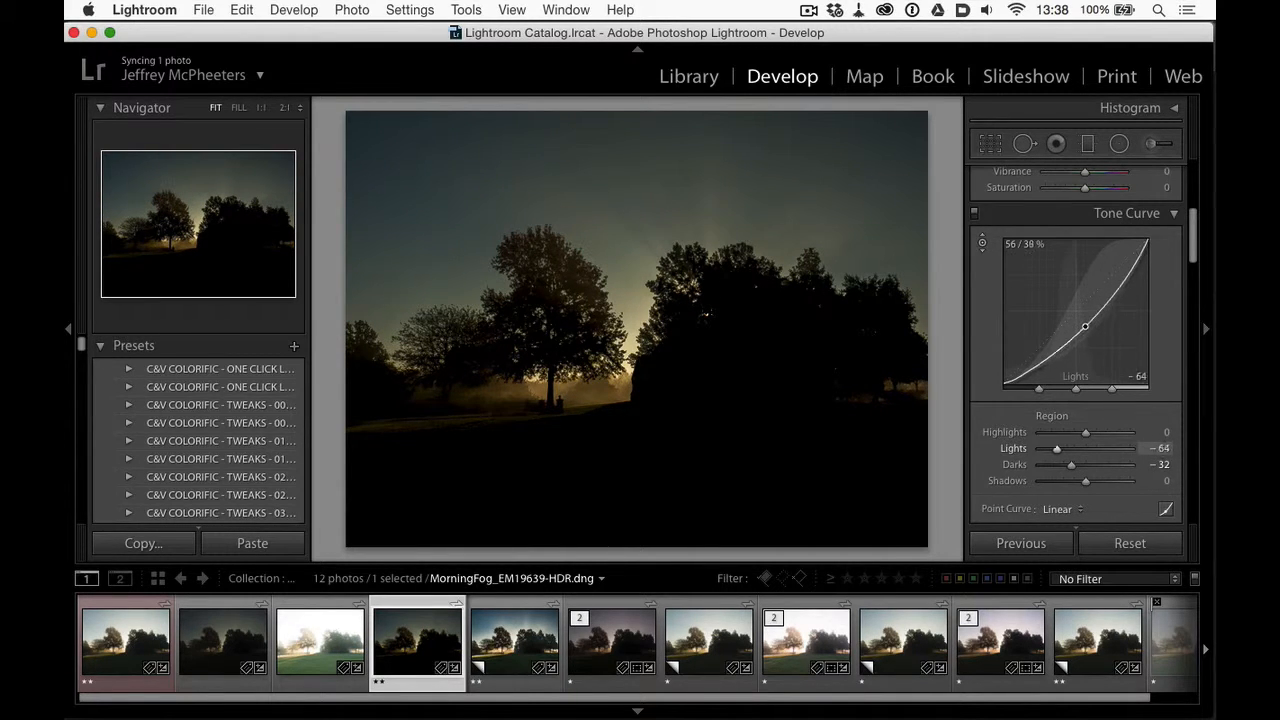
pyautogui.moveTo(707, 315); pyautogui.dragTo(708, 224)
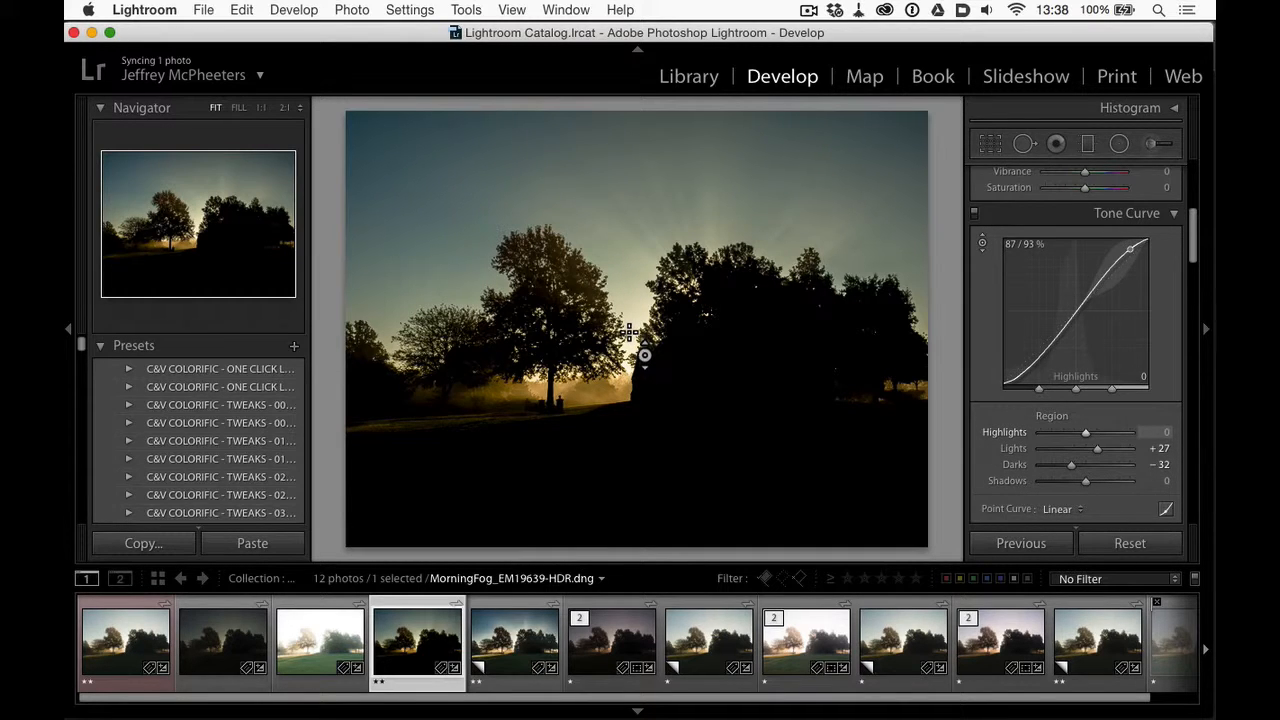
pyautogui.moveTo(706, 314); pyautogui.dragTo(631, 332)
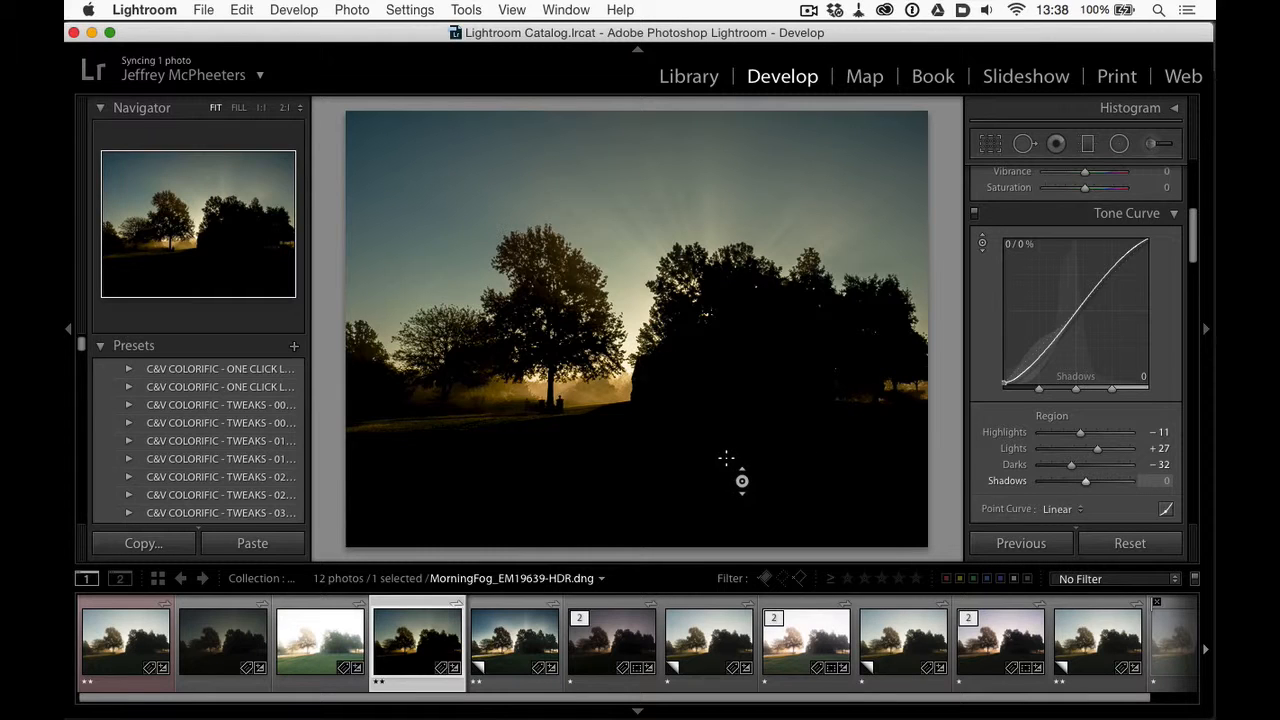
# Compare the tone-curved HDR photo with its Before view and return to the edited version
pyautogui.press('\\')
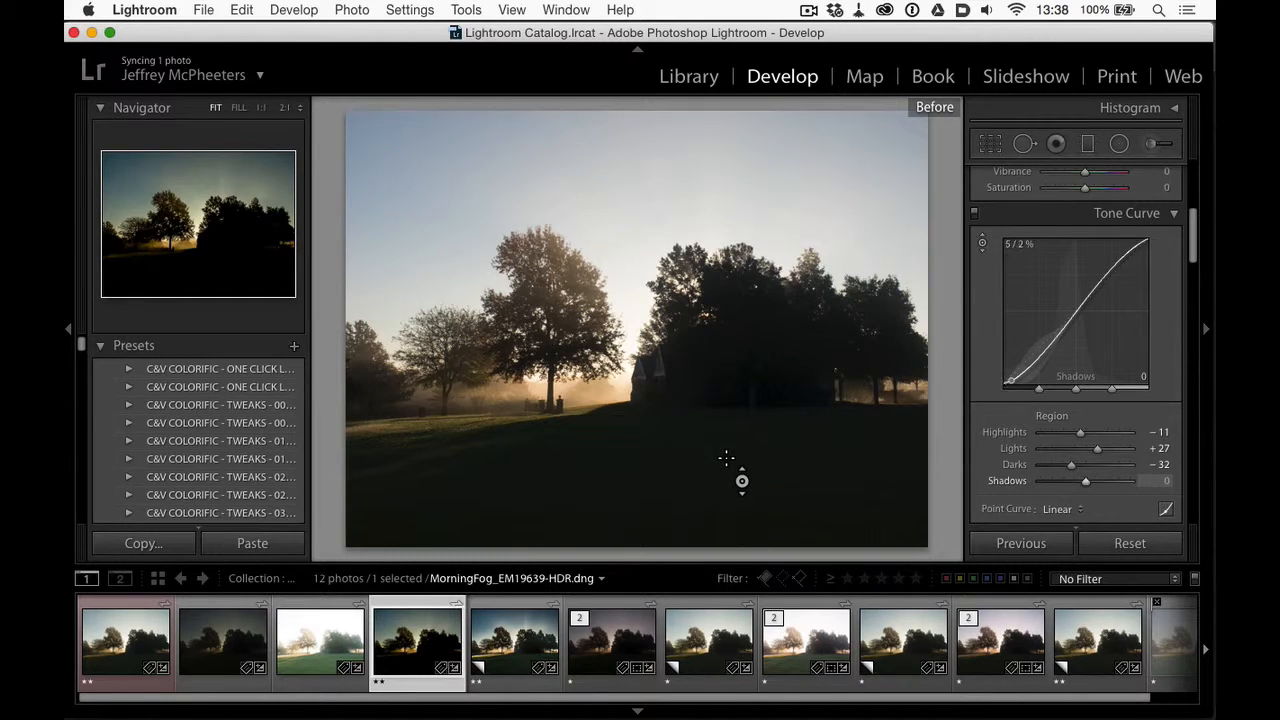
pyautogui.press('\\')
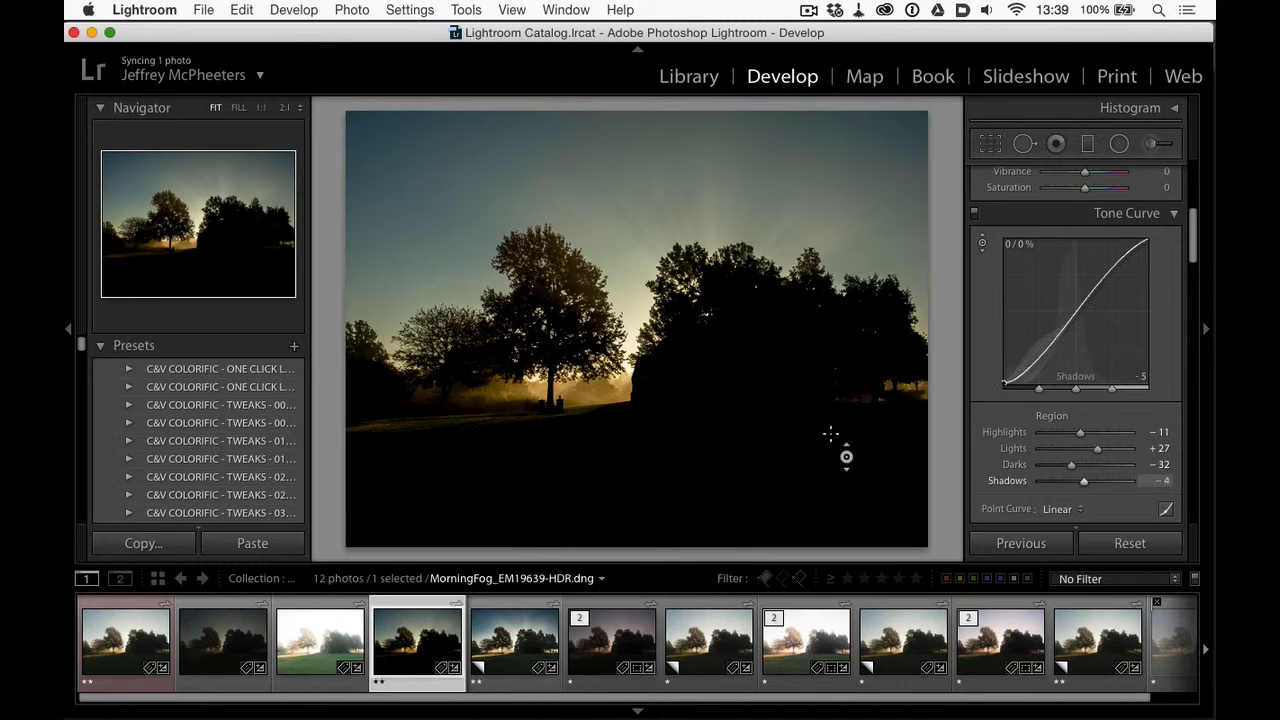
# Recover the dark foreground in the Basic tone settings with Shadows +57, Whites −7 and Blacks −45
pyautogui.scroll(5, 1030, 300)
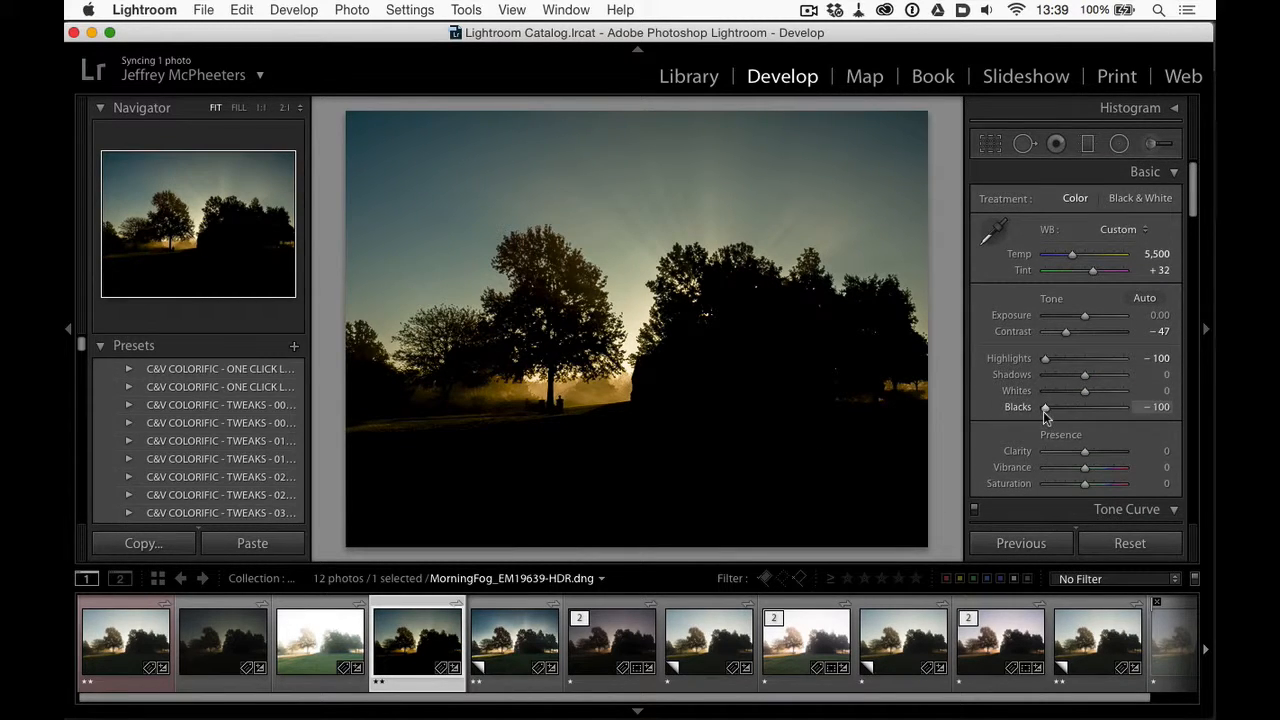
pyautogui.moveTo(1043, 411); pyautogui.dragTo(1107, 379)
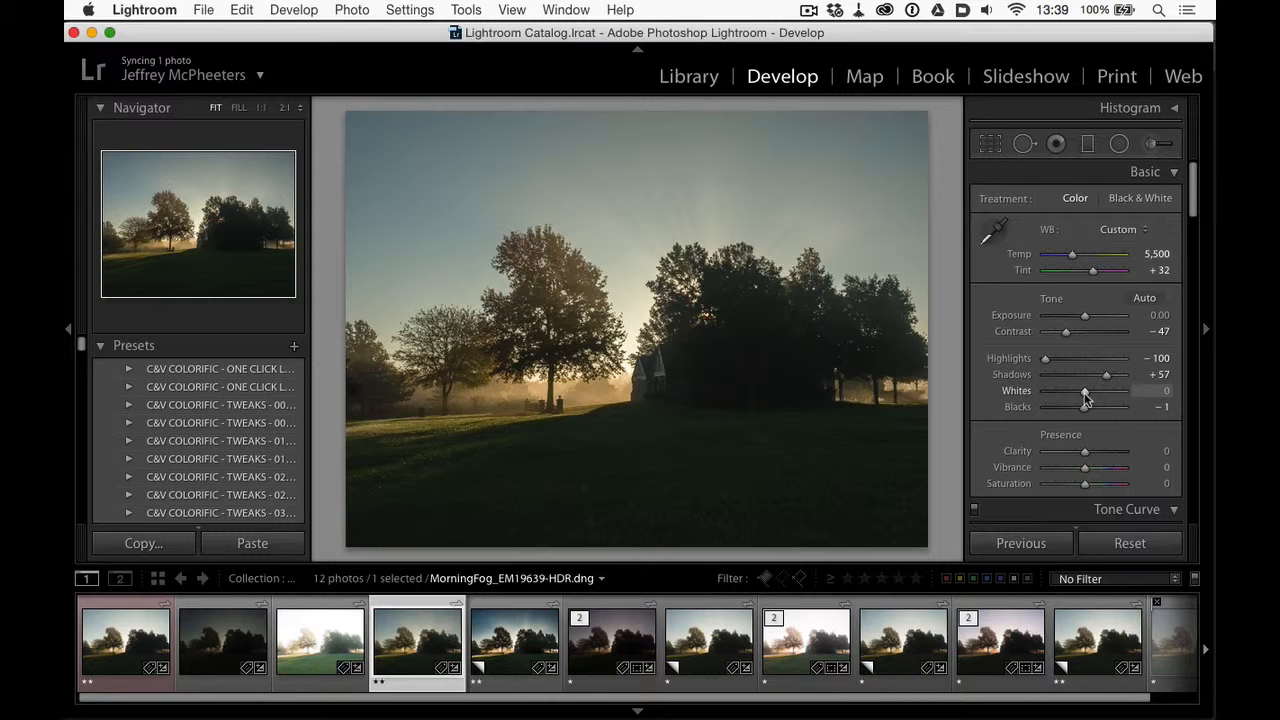
pyautogui.keyDown('alt'); pyautogui.click(1086, 397); pyautogui.keyUp('alt')
pyautogui.moveTo(1047, 391); pyautogui.dragTo(1067, 410)
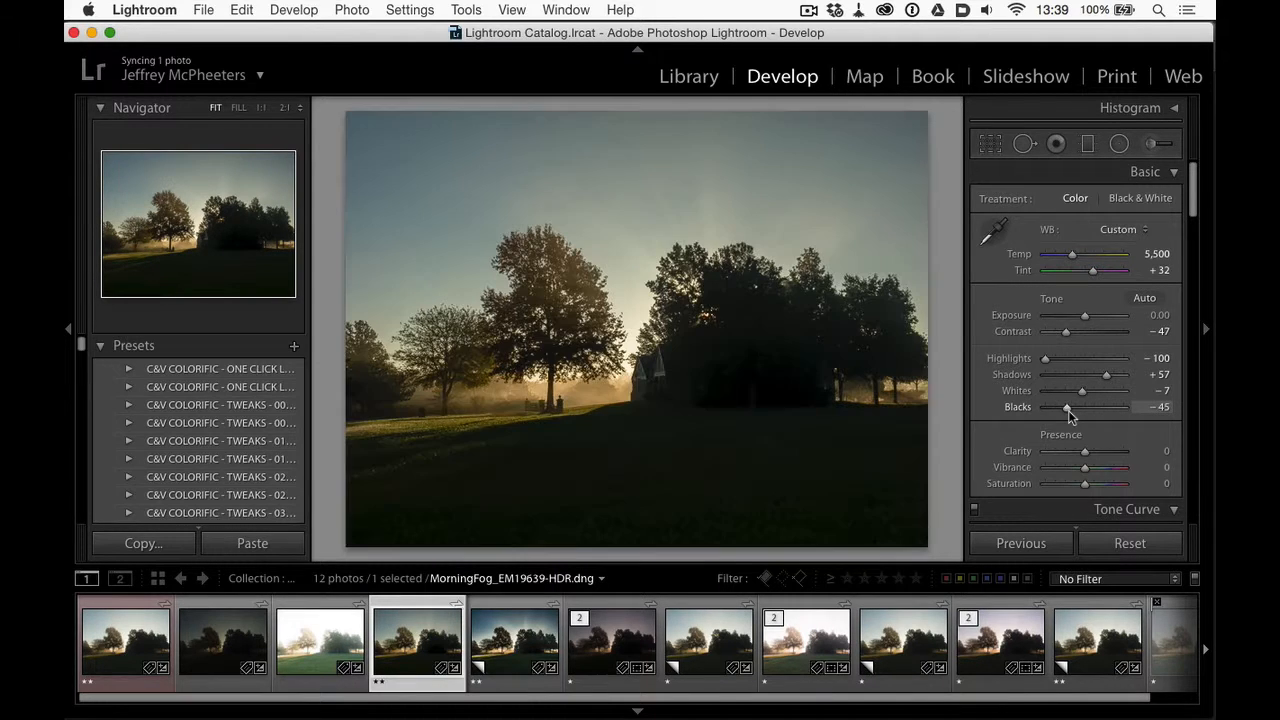
# Check the new Shadows, Whites and Blacks adjustments against the photo's Before view
pyautogui.press('\\')
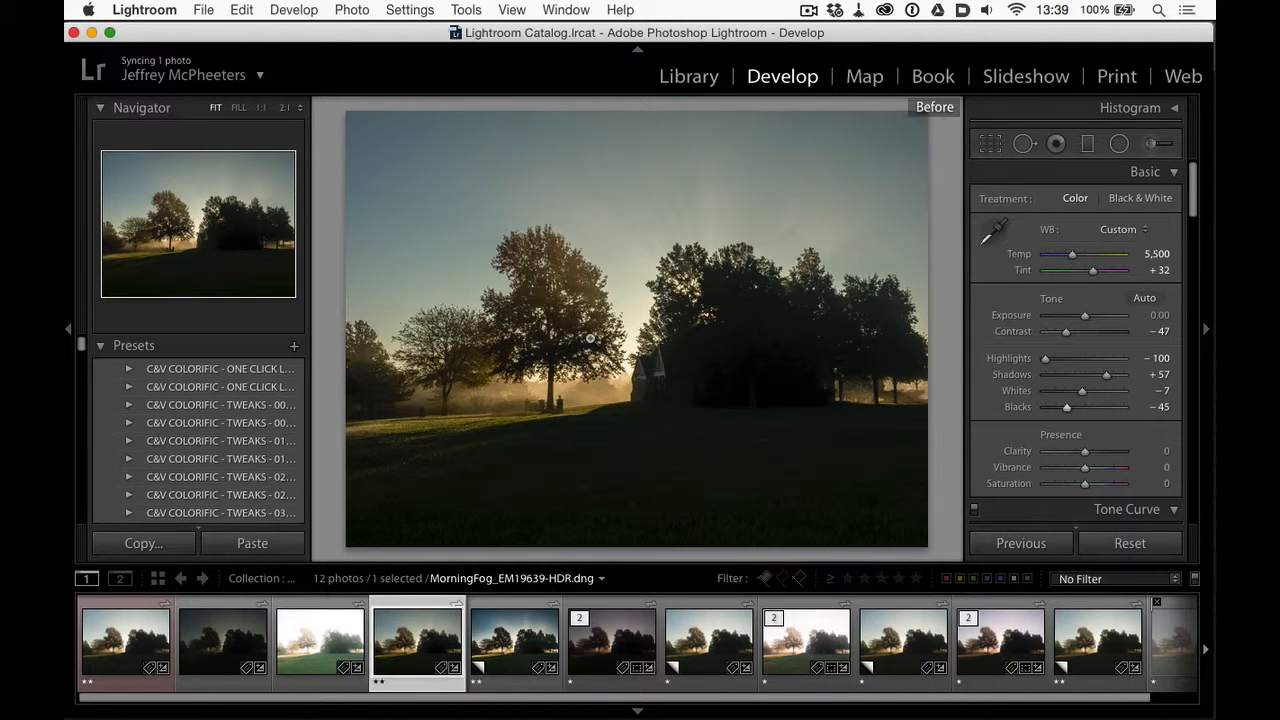
pyautogui.press('\\')
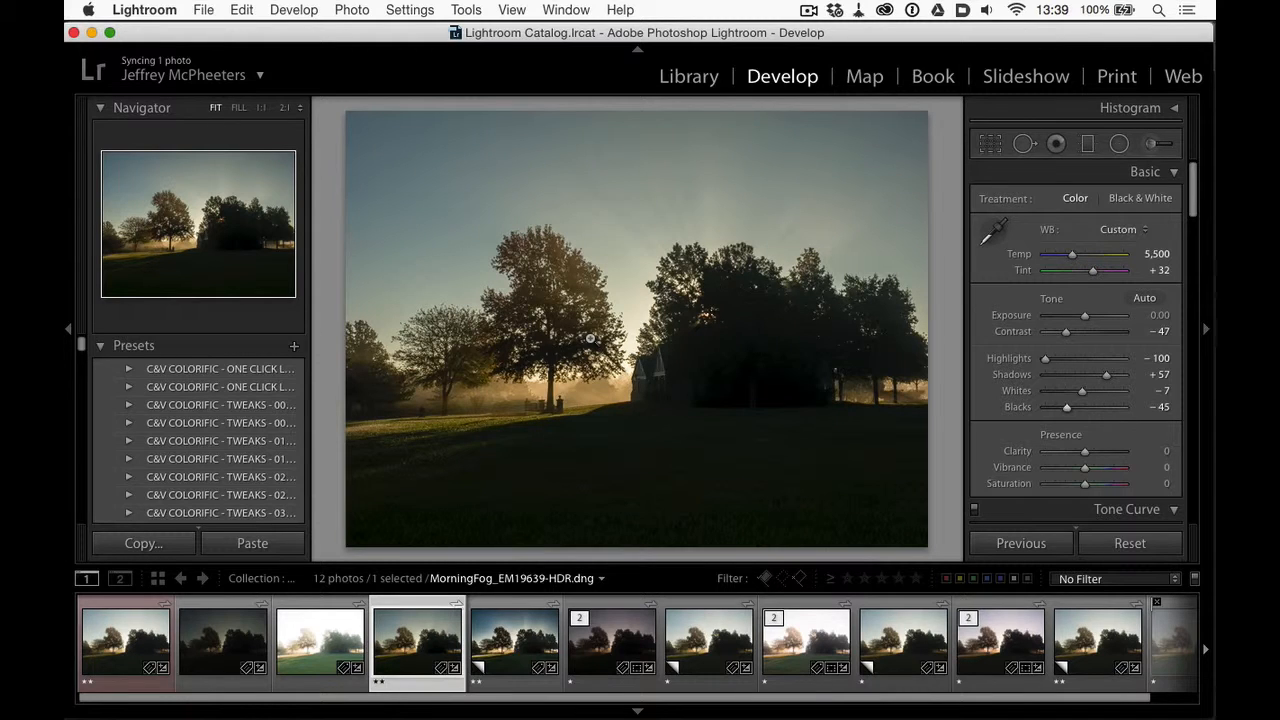
pyautogui.scroll(-5, 1089, 412)
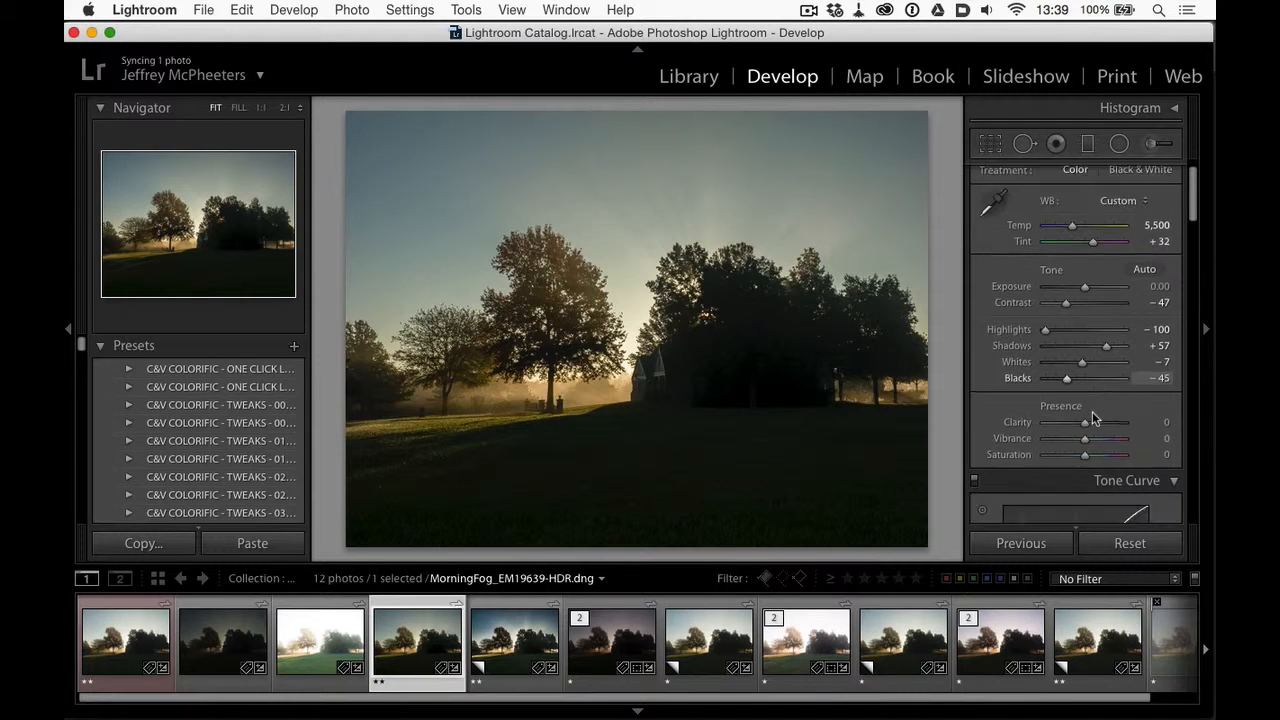
# Set Clarity to +24 and Dehaze to +30 on the HDR photo, and compare the result with its Before view
pyautogui.moveTo(1081, 296); pyautogui.dragTo(1093, 298)
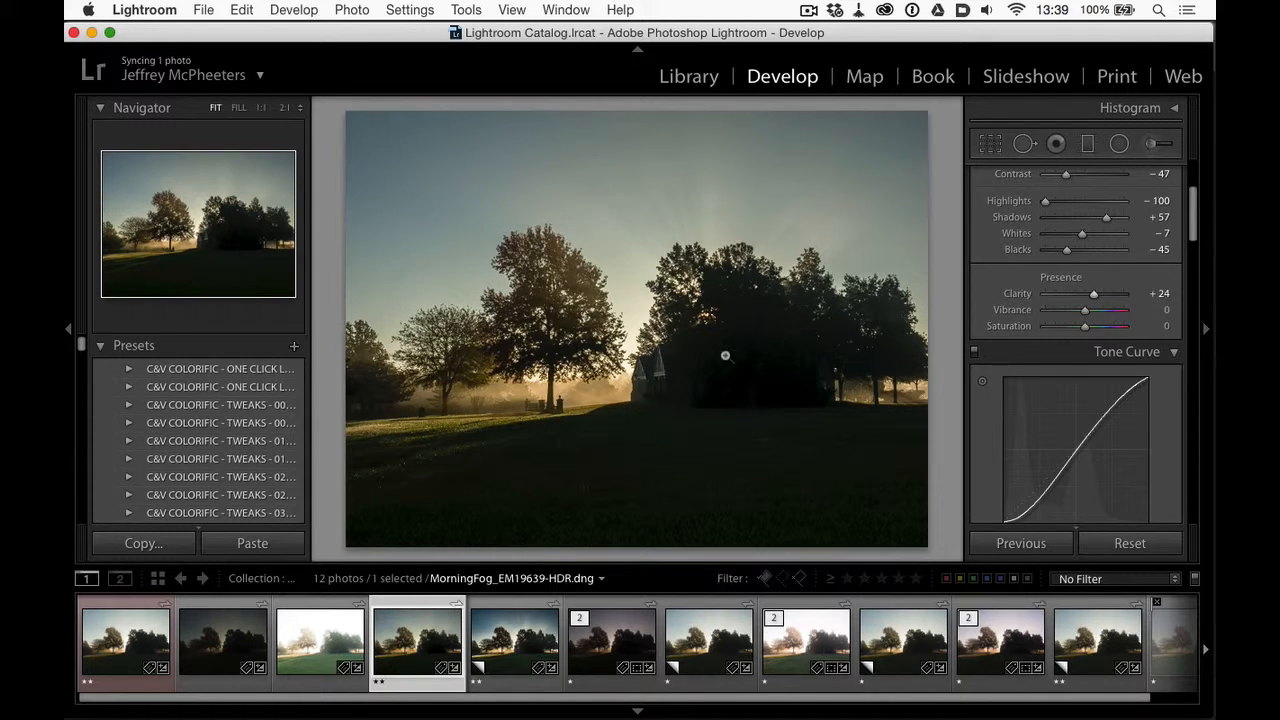
pyautogui.scroll(-15, 1023, 485)
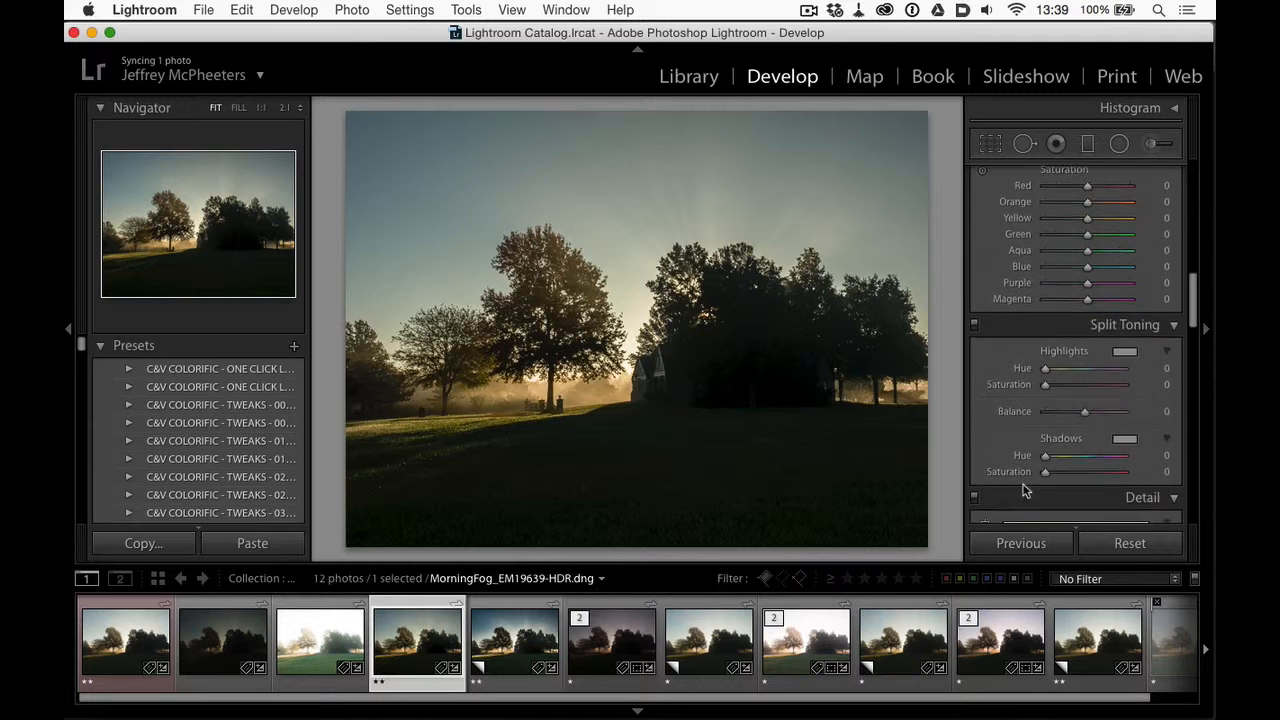
pyautogui.scroll(-15, 1023, 488)
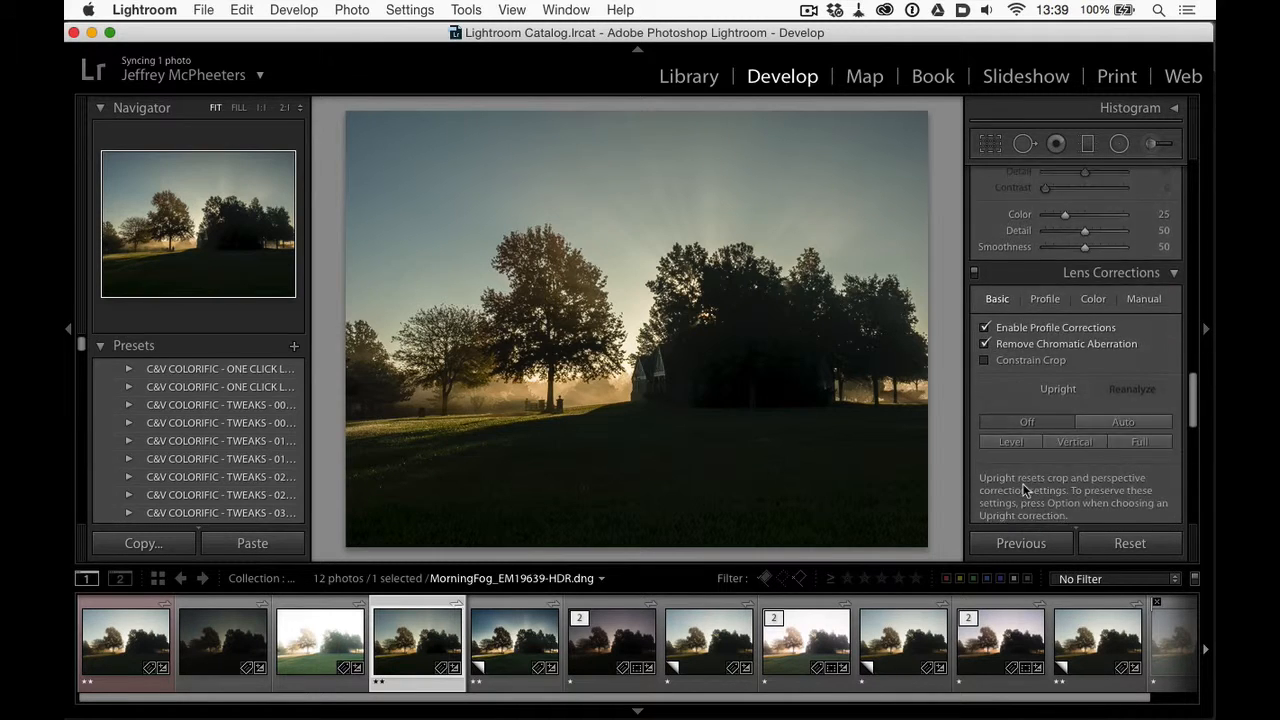
pyautogui.scroll(-1, 1023, 488)
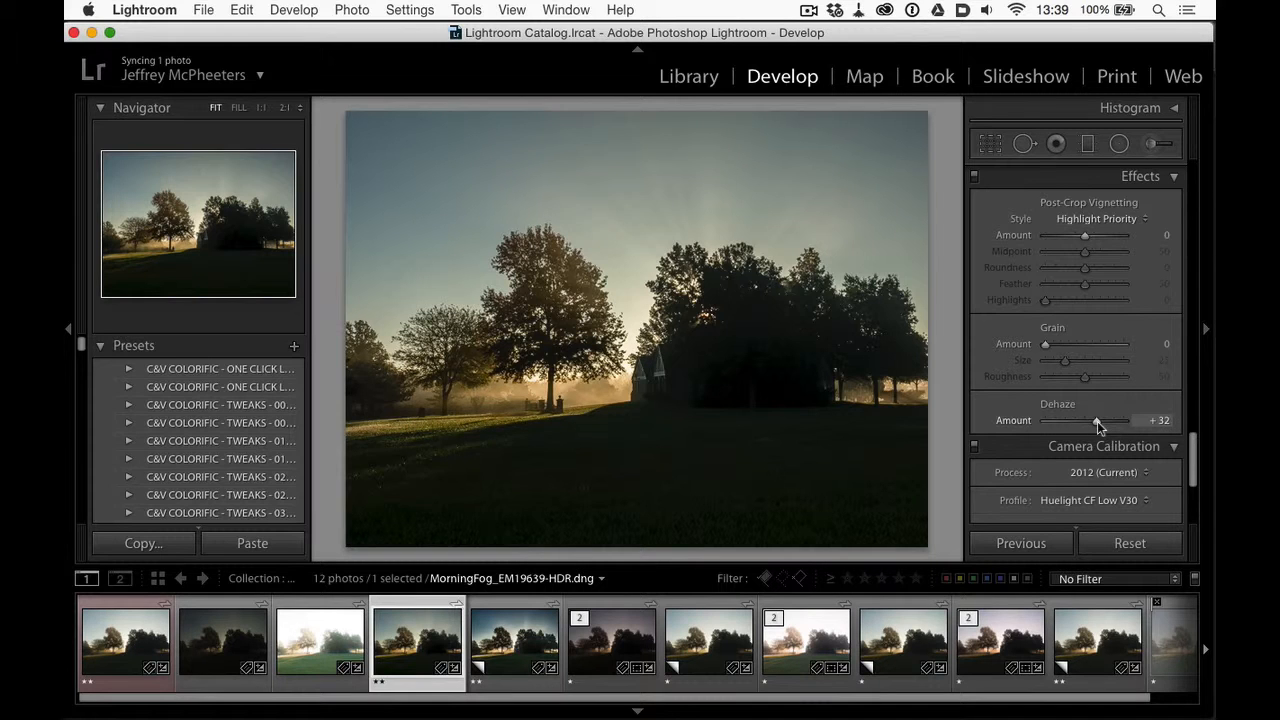
pyautogui.moveTo(1097, 421); pyautogui.dragTo(1099, 419)
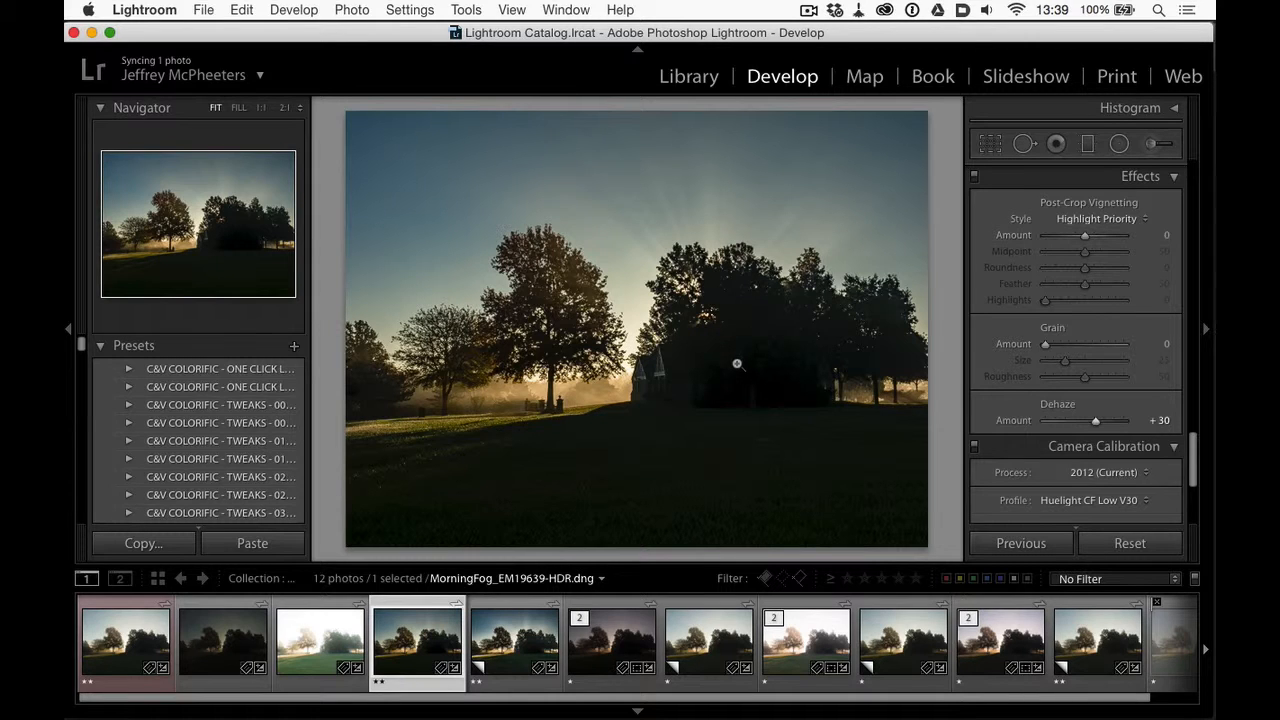
pyautogui.press('\\')
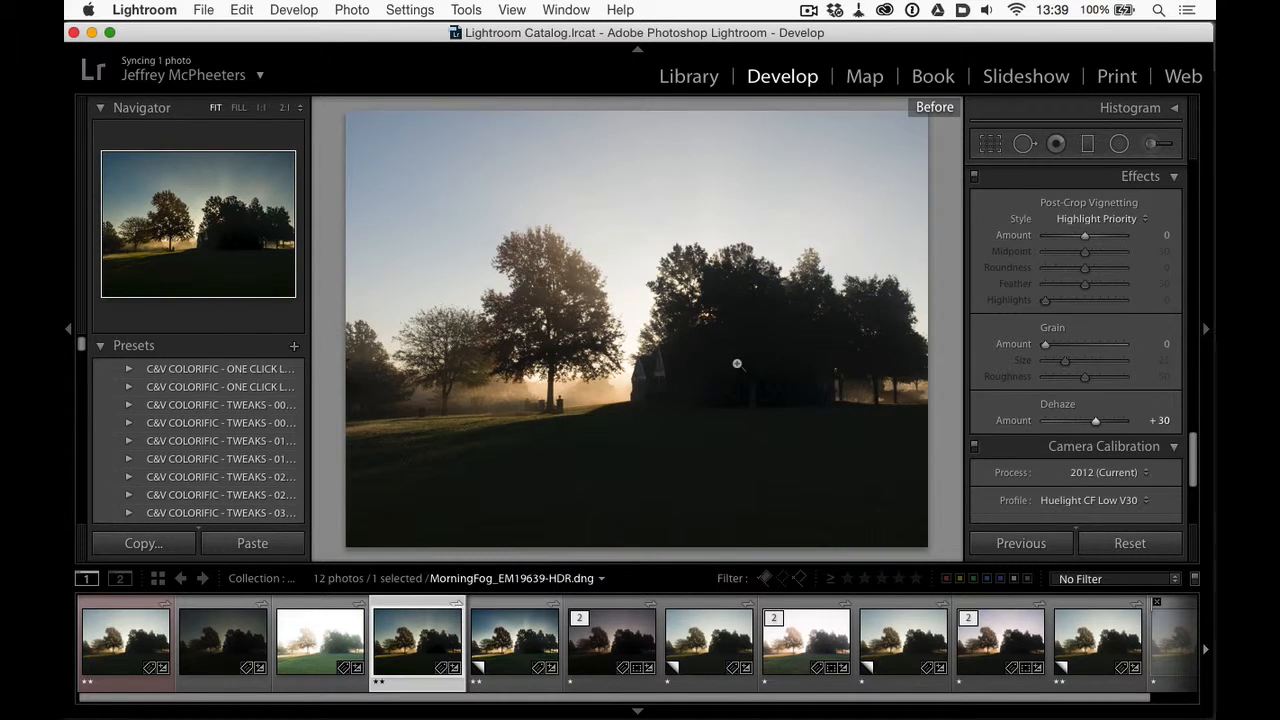
pyautogui.press('\\')
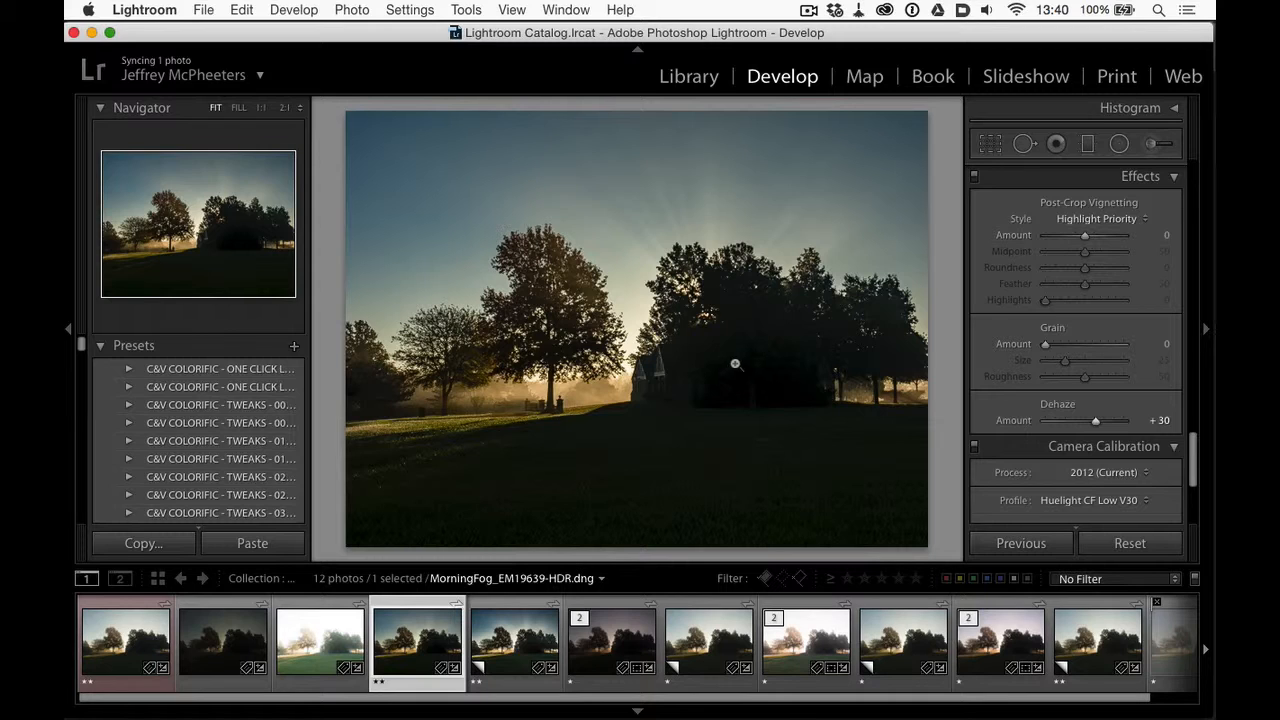
# Select the three bracketed MorningFog source photos and merge them into a 32-bit image with Merge to HDR Pro in Photoshop
pyautogui.click(137, 637)
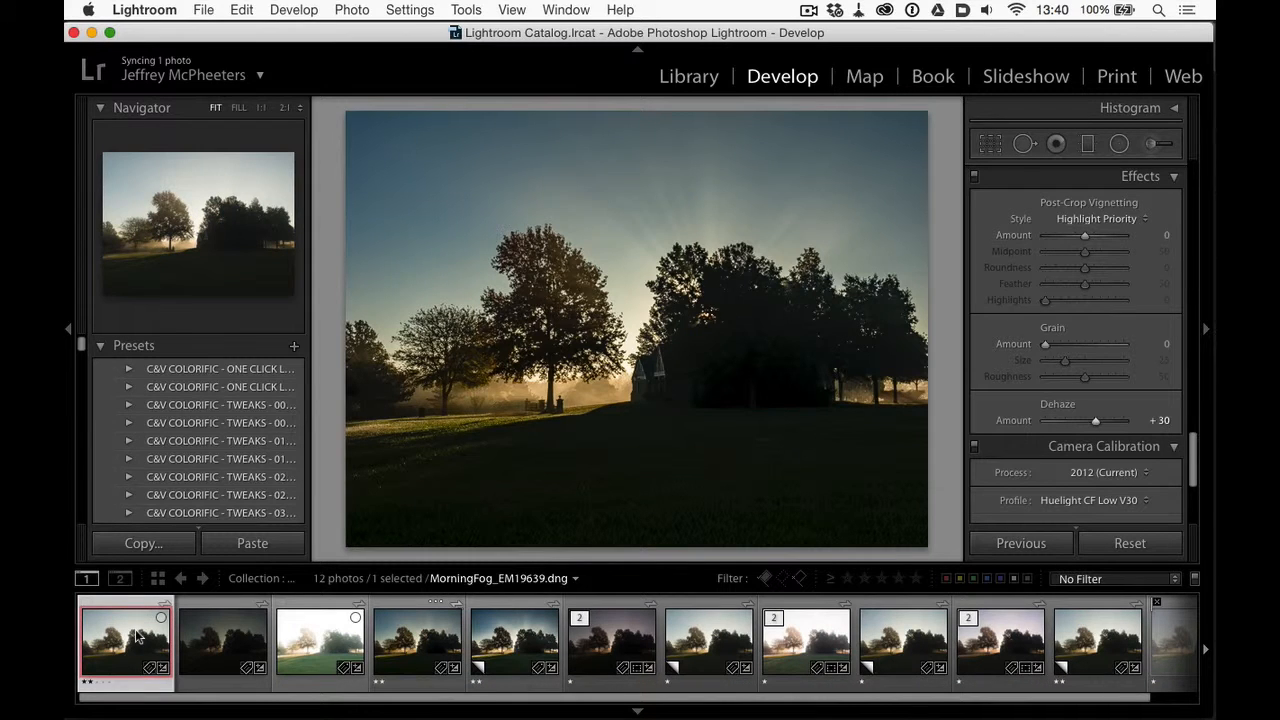
pyautogui.keyDown('shift'); pyautogui.click(305, 640); pyautogui.keyUp('shift')
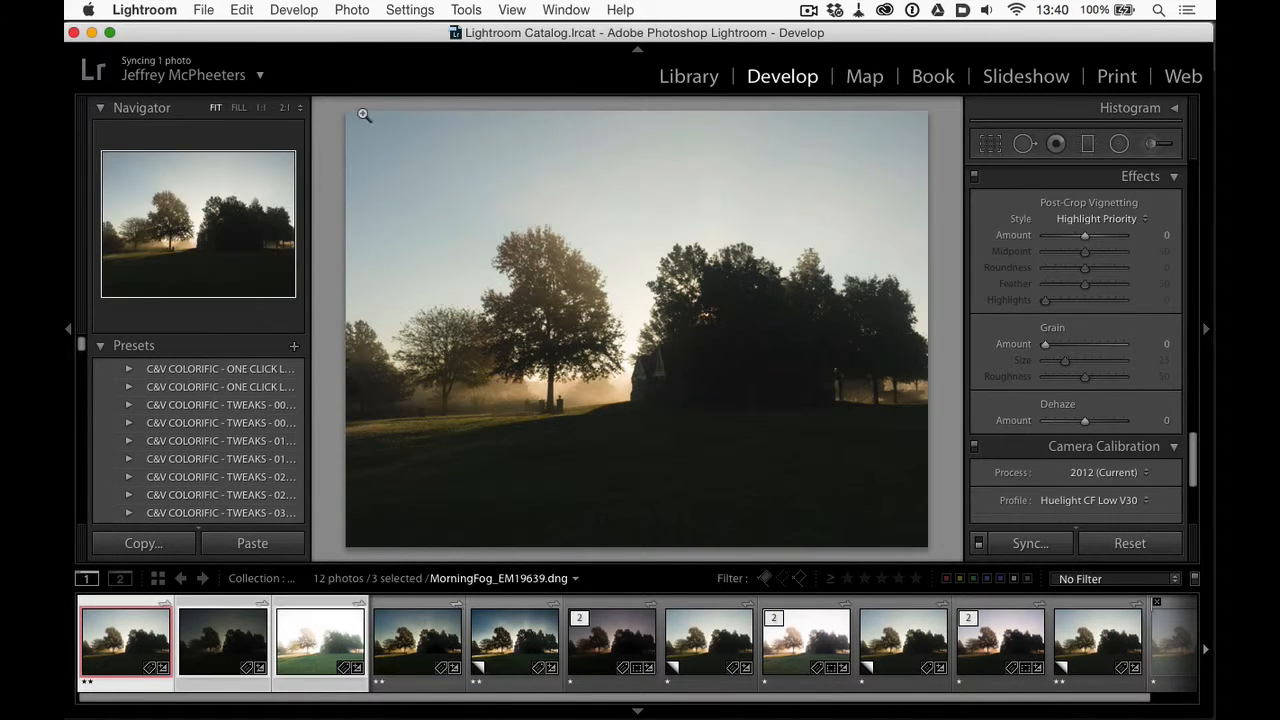
pyautogui.click(351, 9)
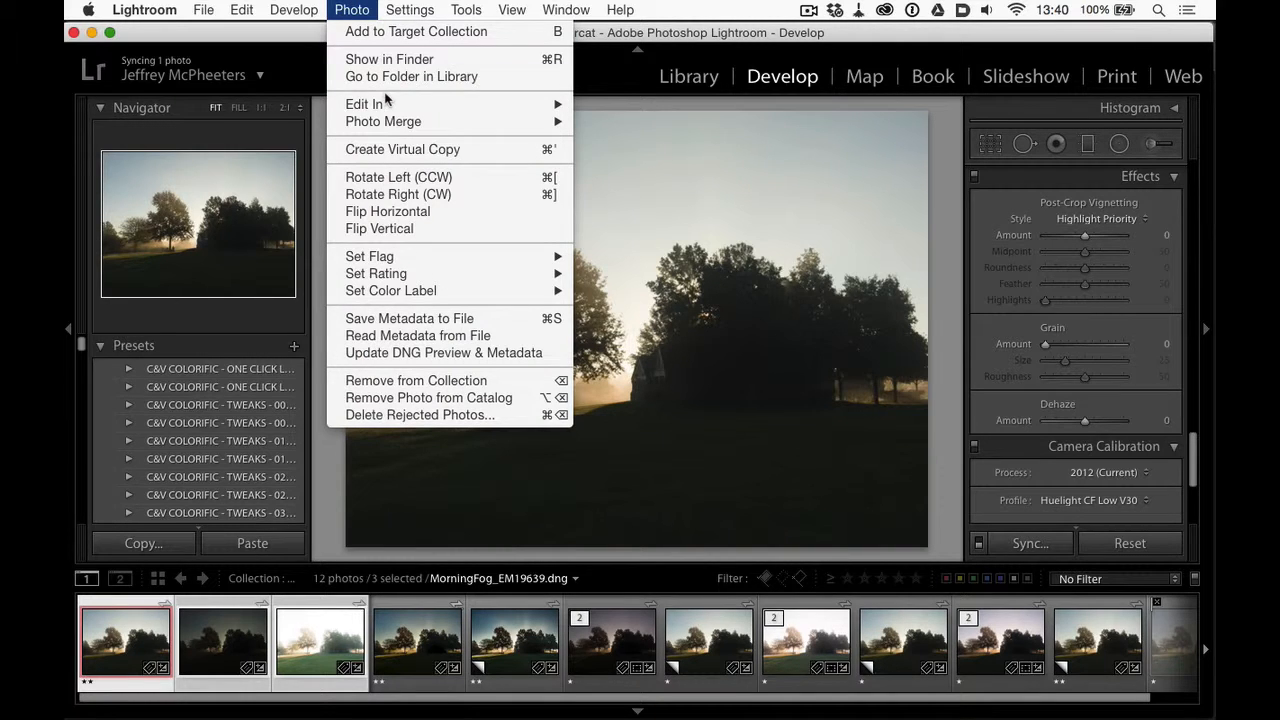
pyautogui.moveTo(555, 104)
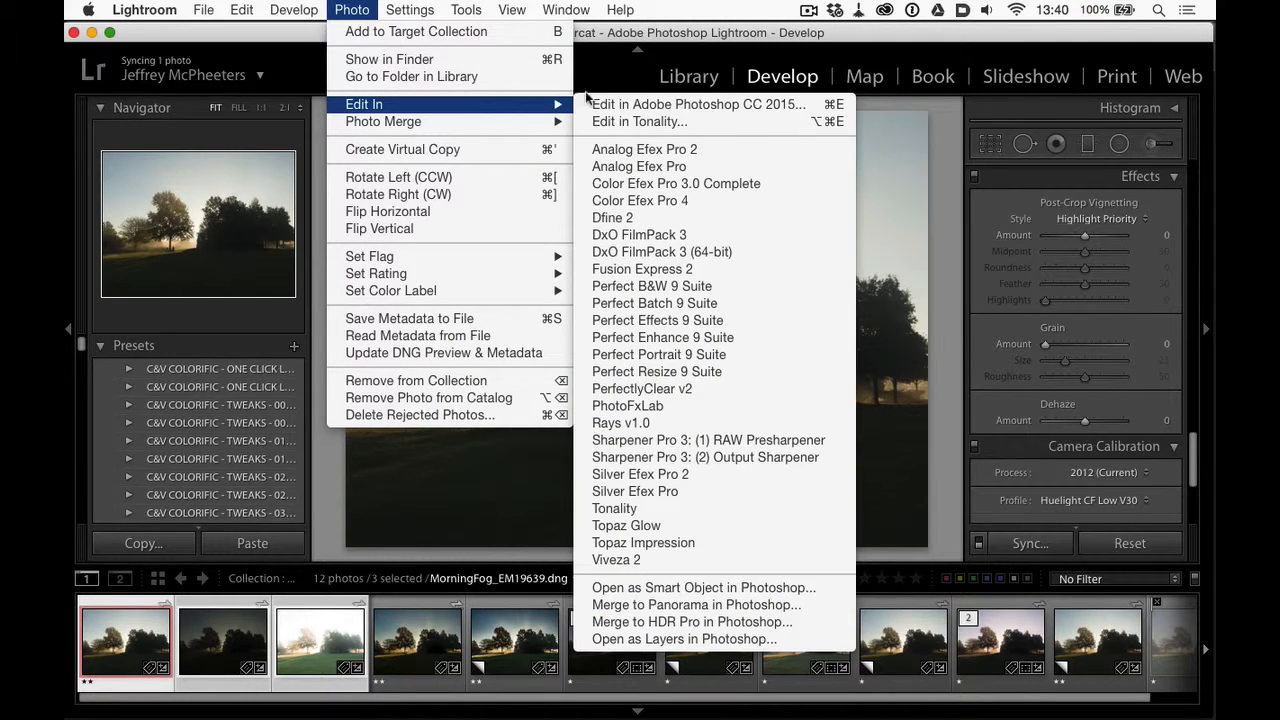
pyautogui.click(720, 624)
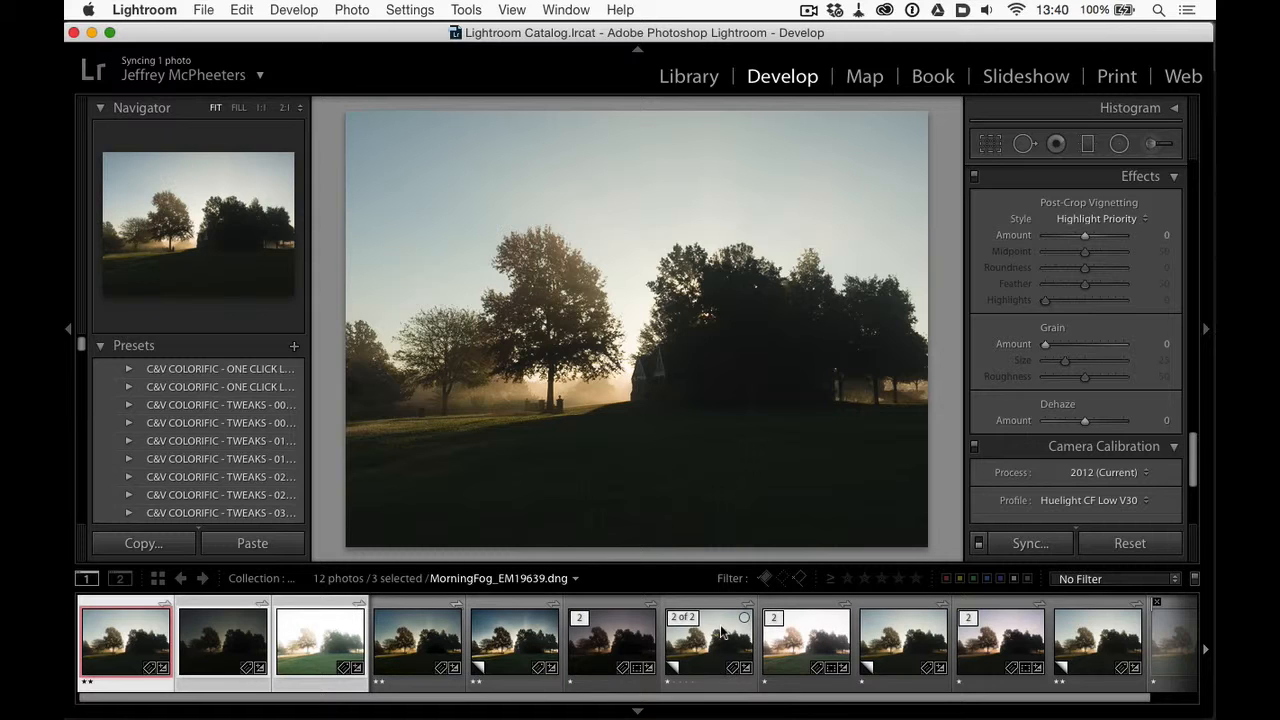
pyautogui.press('super+e')
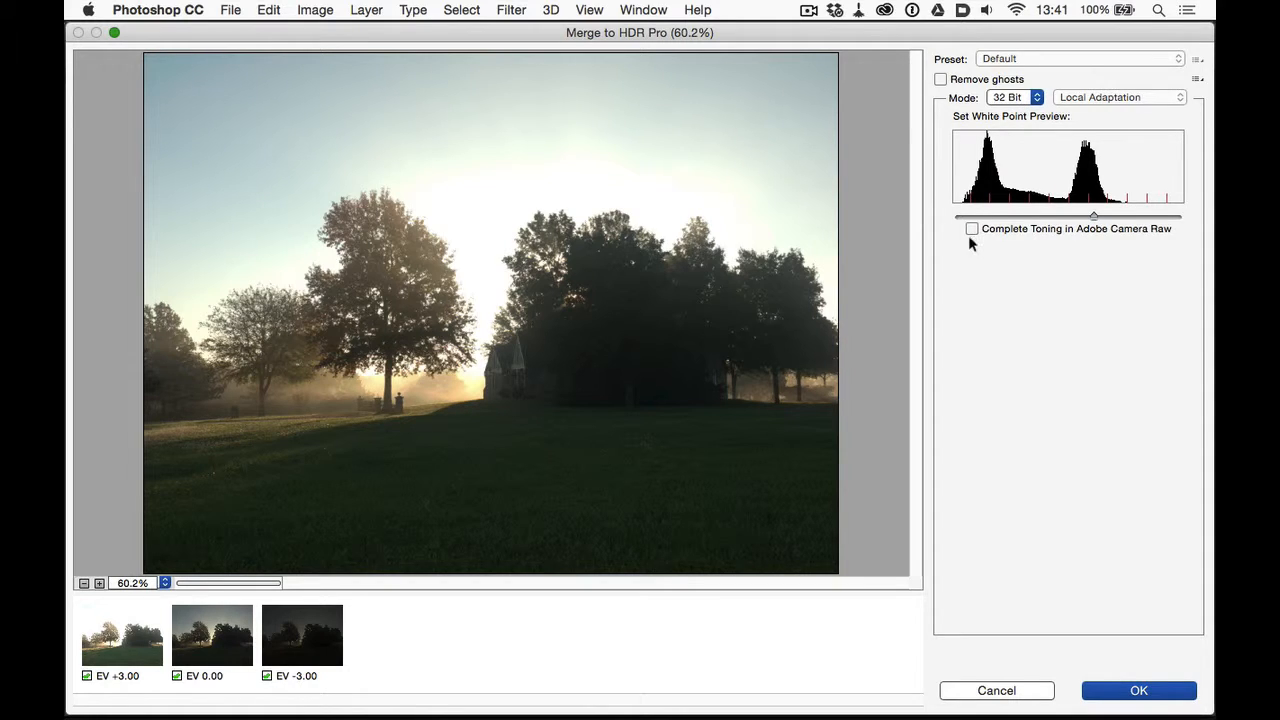
pyautogui.click(1137, 691)
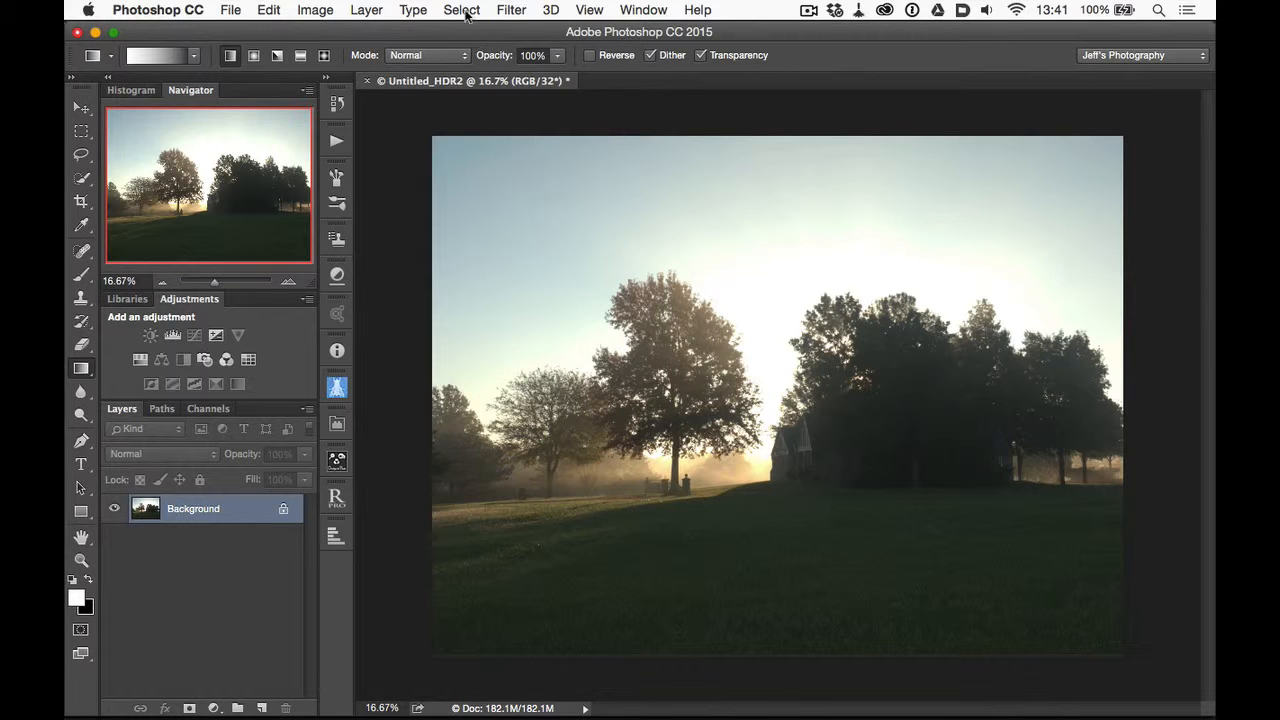
# Set the 32-bit preview exposure of the merged image to 0 using the Exposure and Gamma method
pyautogui.click(589, 10)
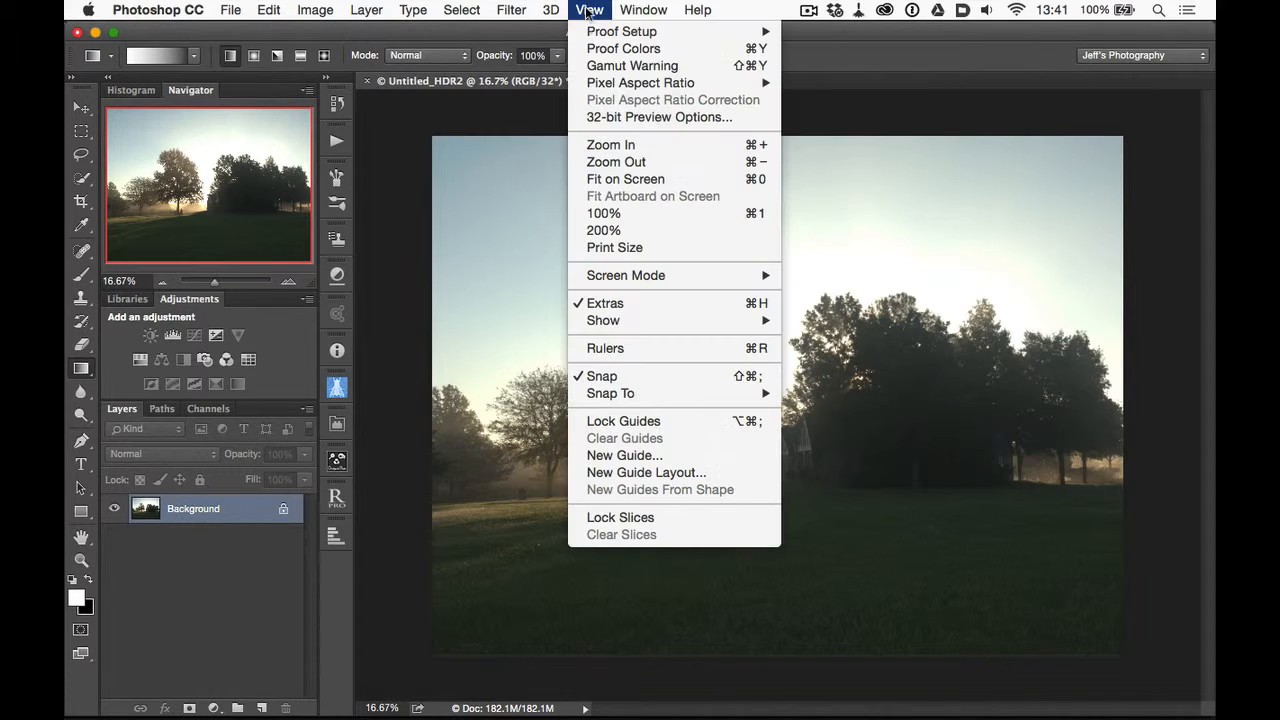
pyautogui.click(603, 119)
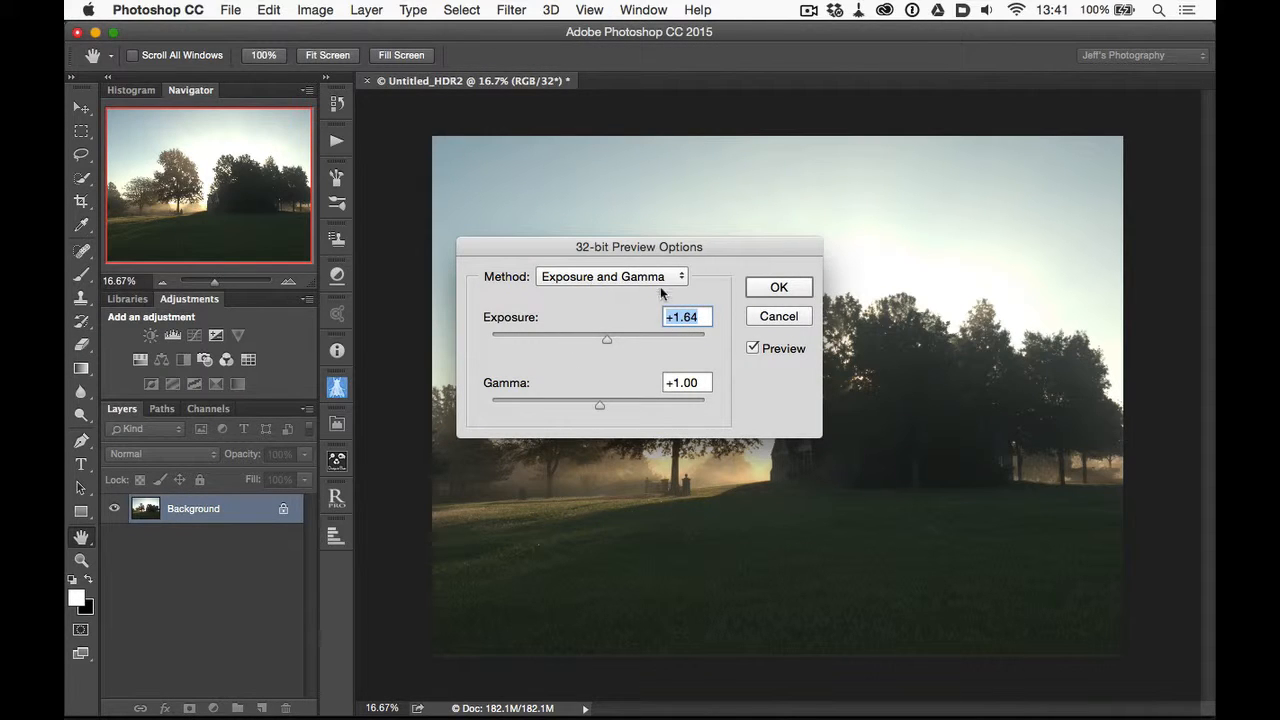
pyautogui.write('0')
pyautogui.click(795, 289)
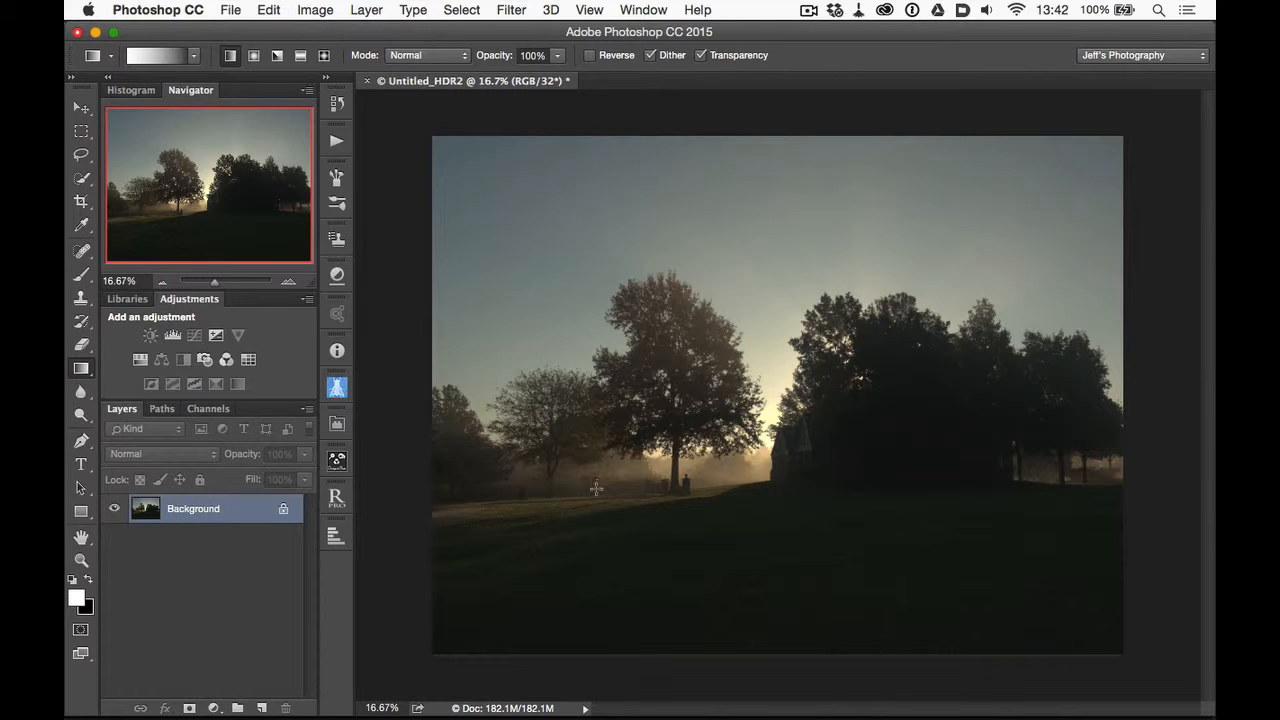
# Duplicate the Background layer and convert the copy for smart filters
pyautogui.press('super+j')
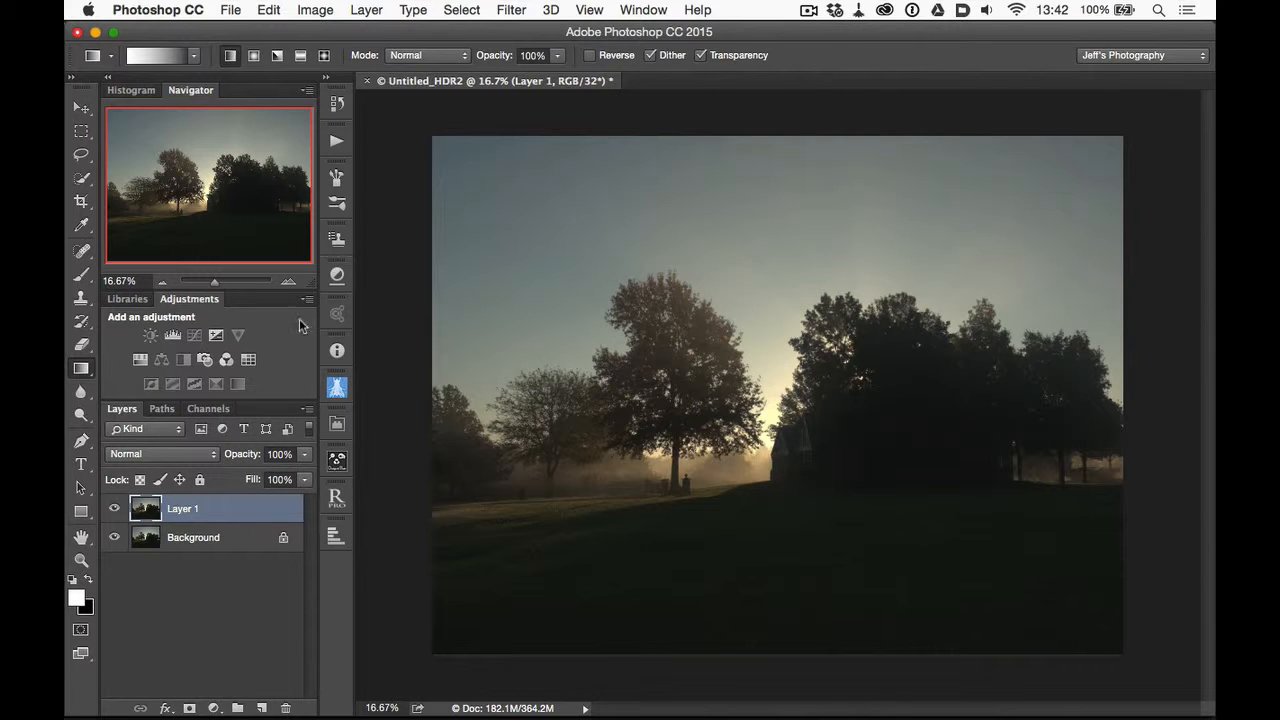
pyautogui.click(494, 10)
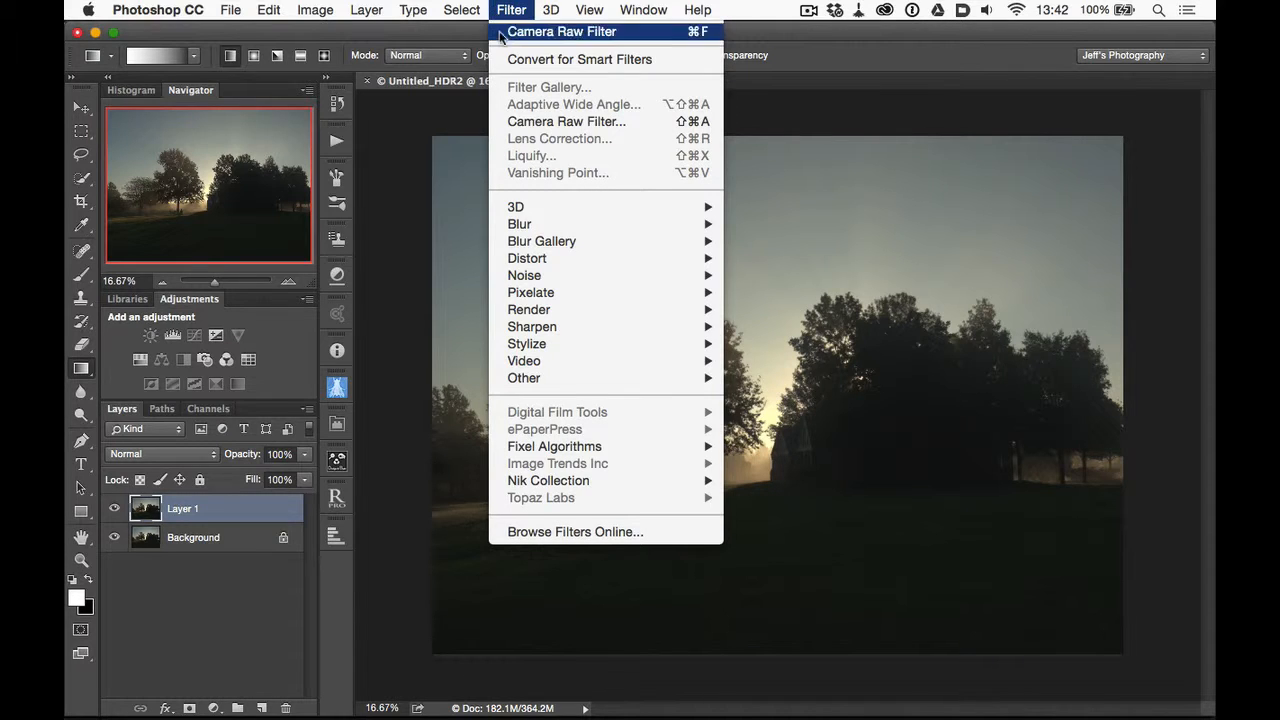
pyautogui.click(510, 59)
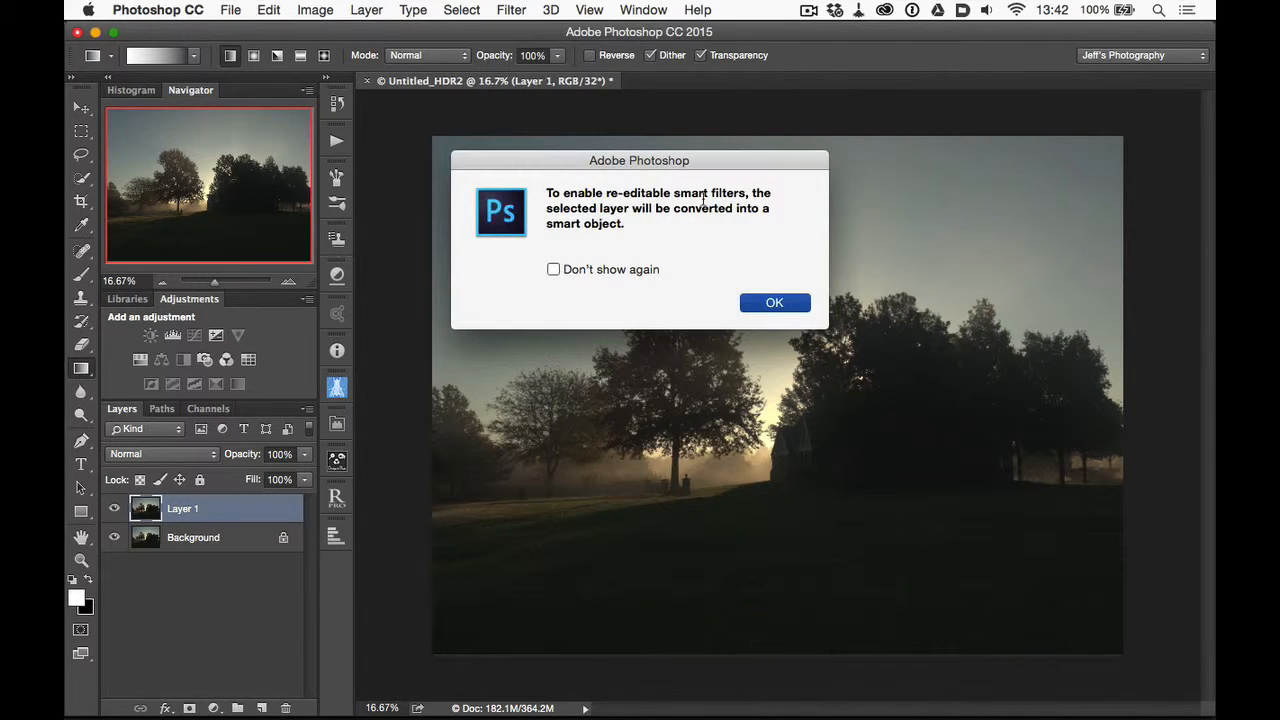
pyautogui.click(758, 303)
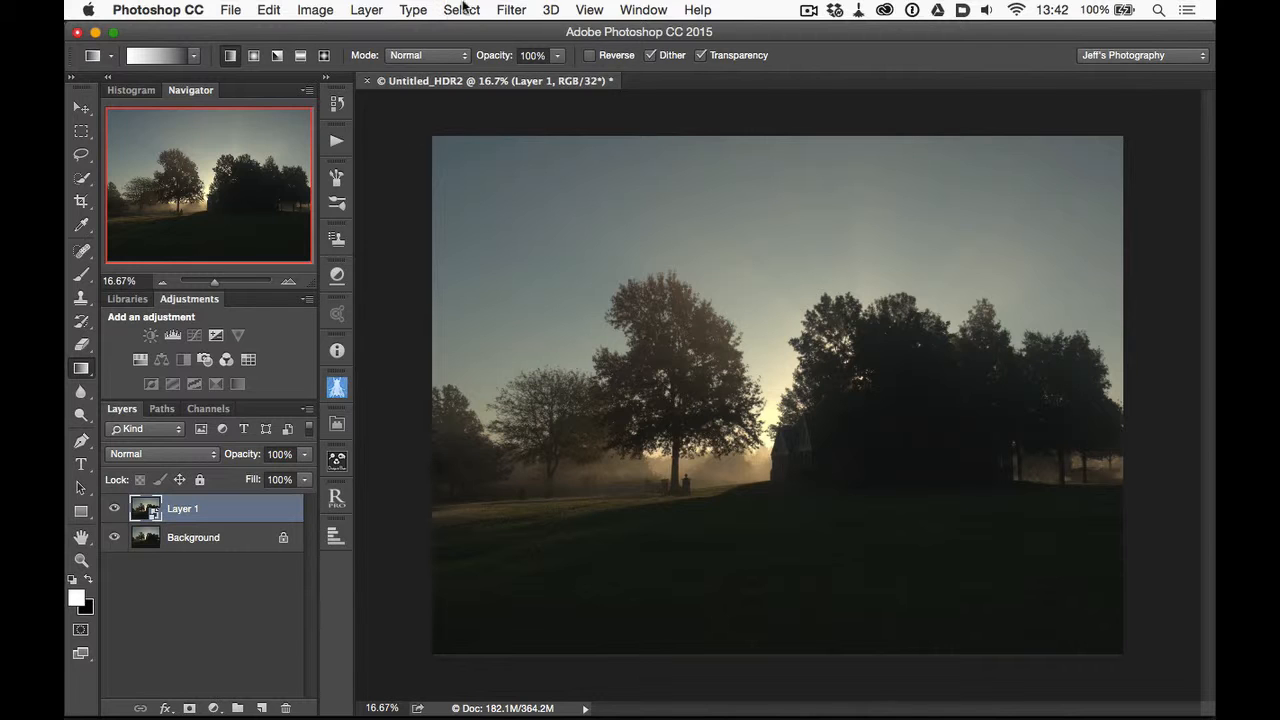
# Apply the Camera Raw Filter to Layer 1 with Contrast +26, Highlights −100 and Blacks −89
pyautogui.click(508, 9)
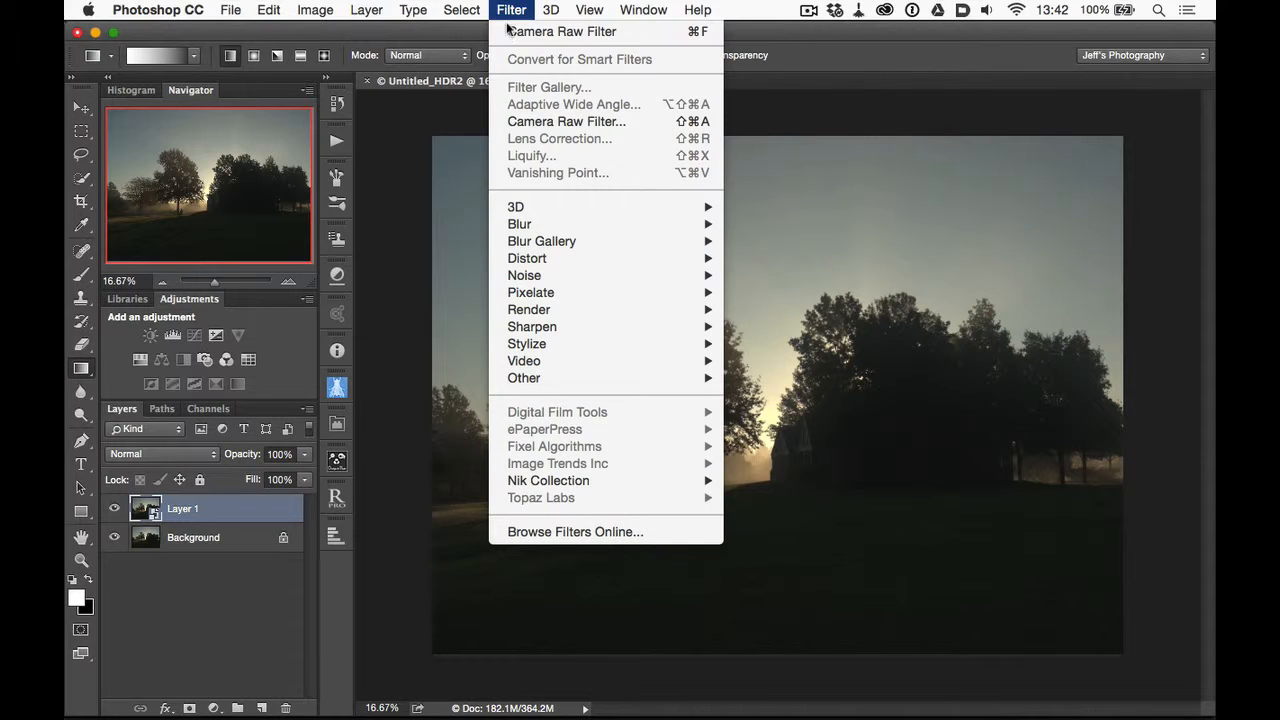
pyautogui.click(529, 126)
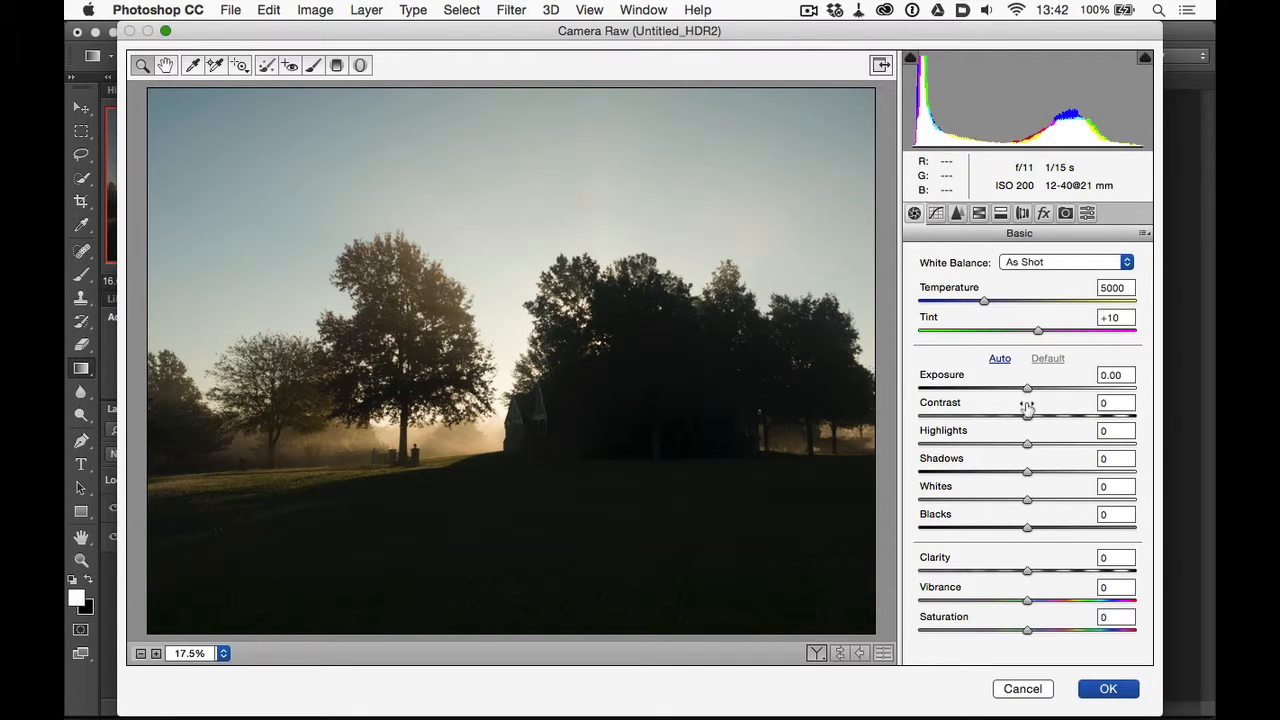
pyautogui.moveTo(1027, 408); pyautogui.dragTo(888, 434)
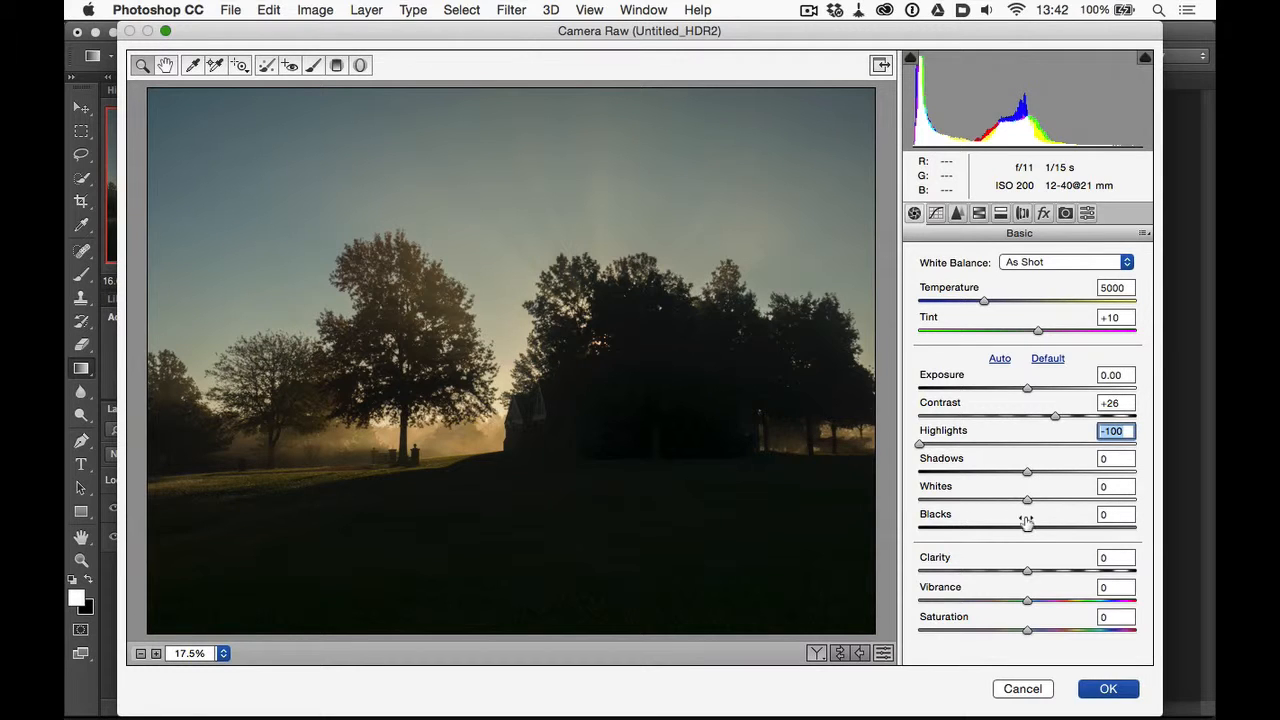
pyautogui.moveTo(1026, 514); pyautogui.dragTo(937, 514)
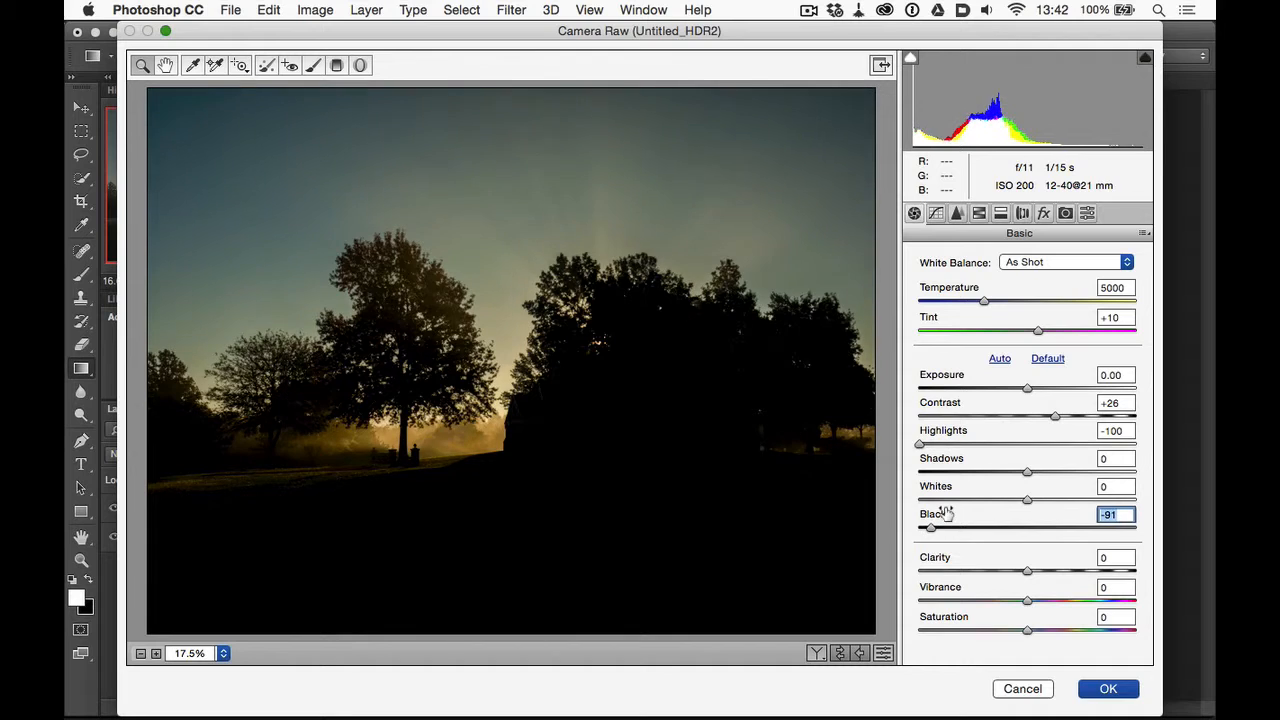
# Examine Camera Raw's Parametric and Point tone curves and the channel choices of the point curve
pyautogui.click(937, 213)
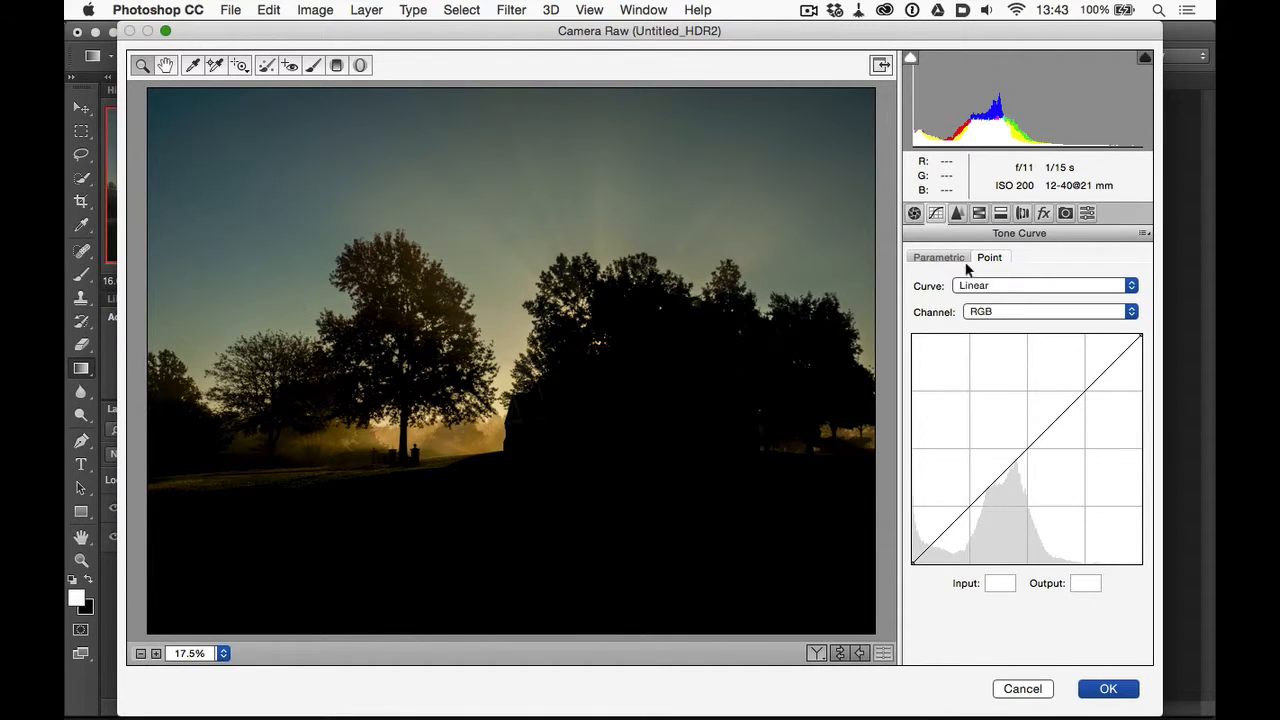
pyautogui.click(937, 257)
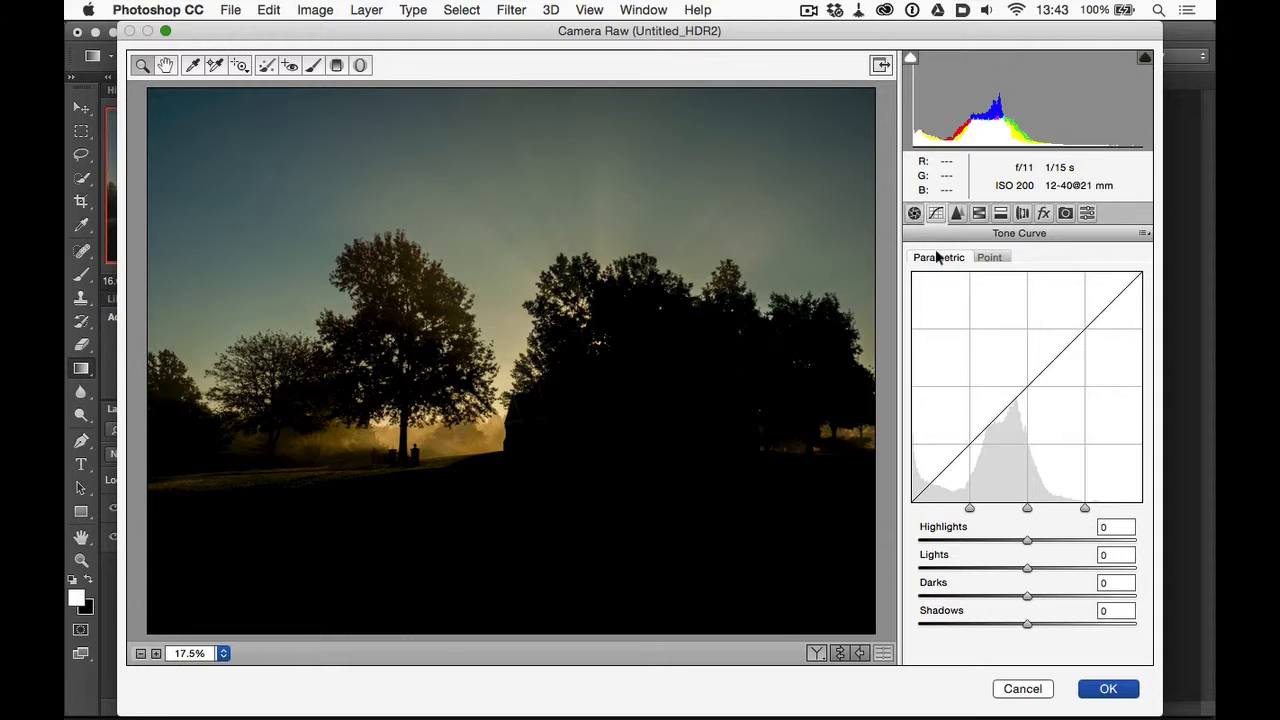
pyautogui.click(989, 257)
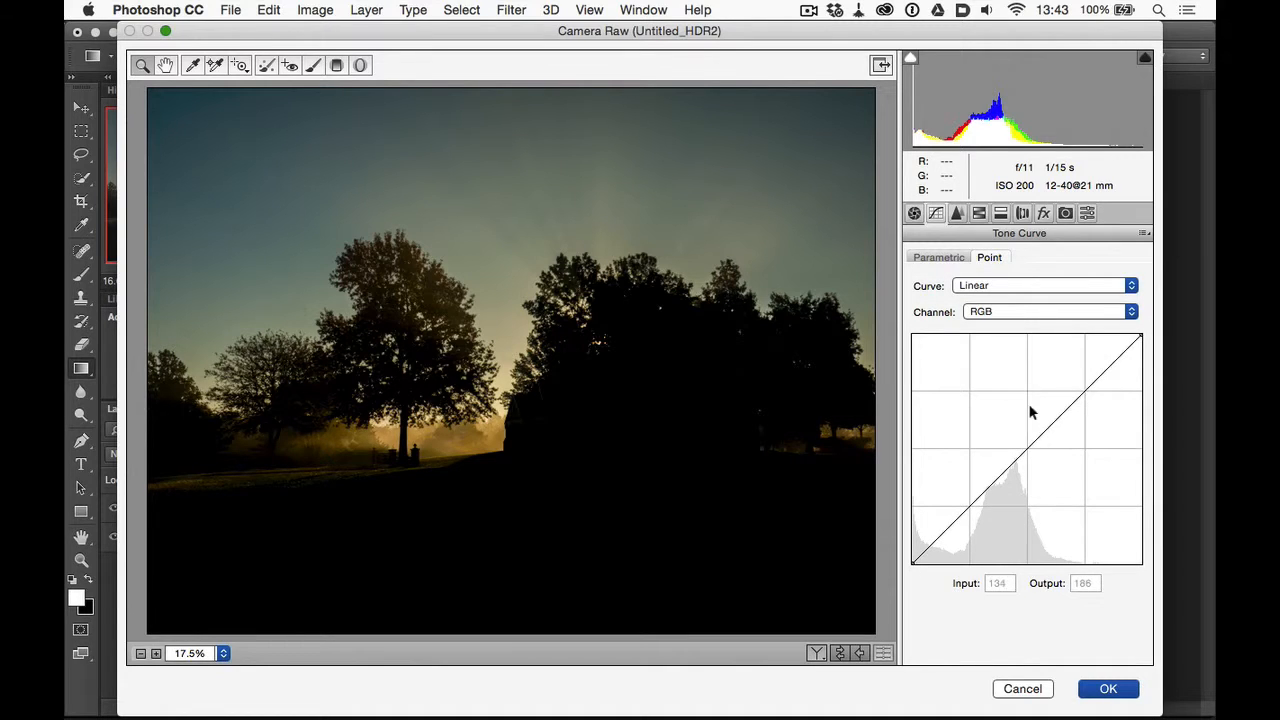
pyautogui.click(1026, 312)
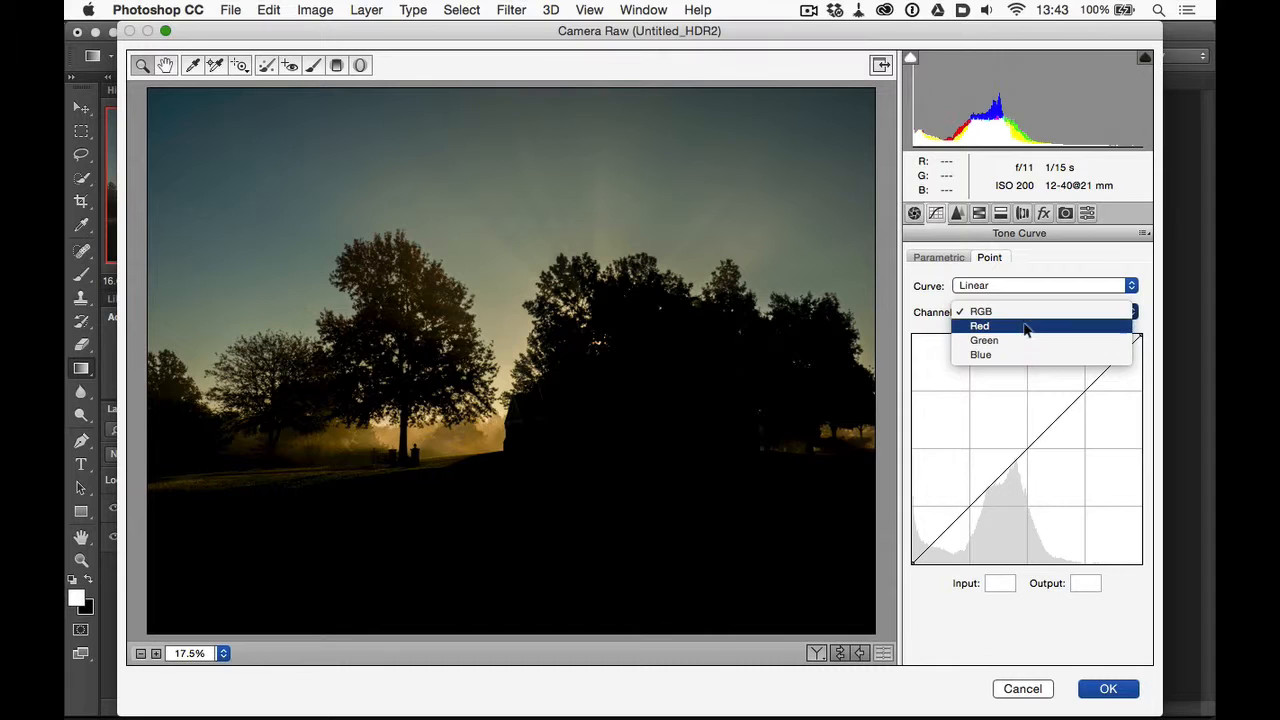
pyautogui.click(1020, 311)
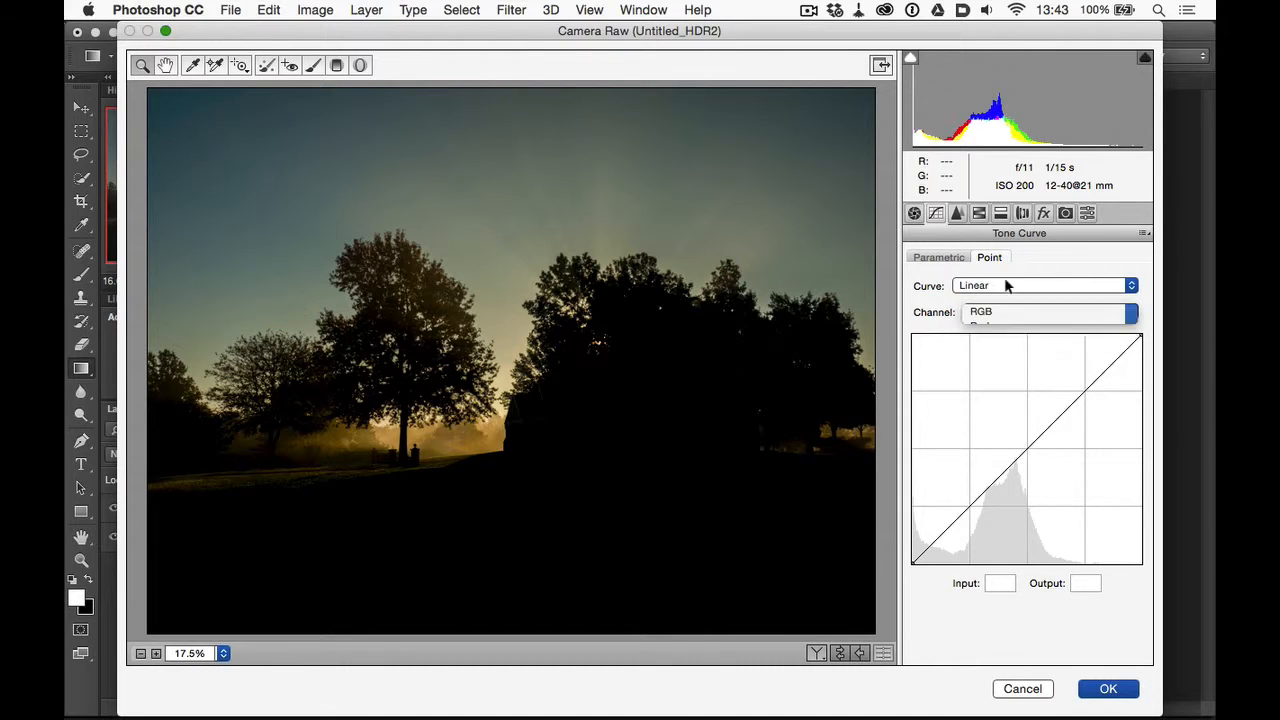
# Use targeted adjustment on the sky to set the parametric curve's Darks to −48 and Lights to +38, and return to the Basic settings
pyautogui.click(940, 258)
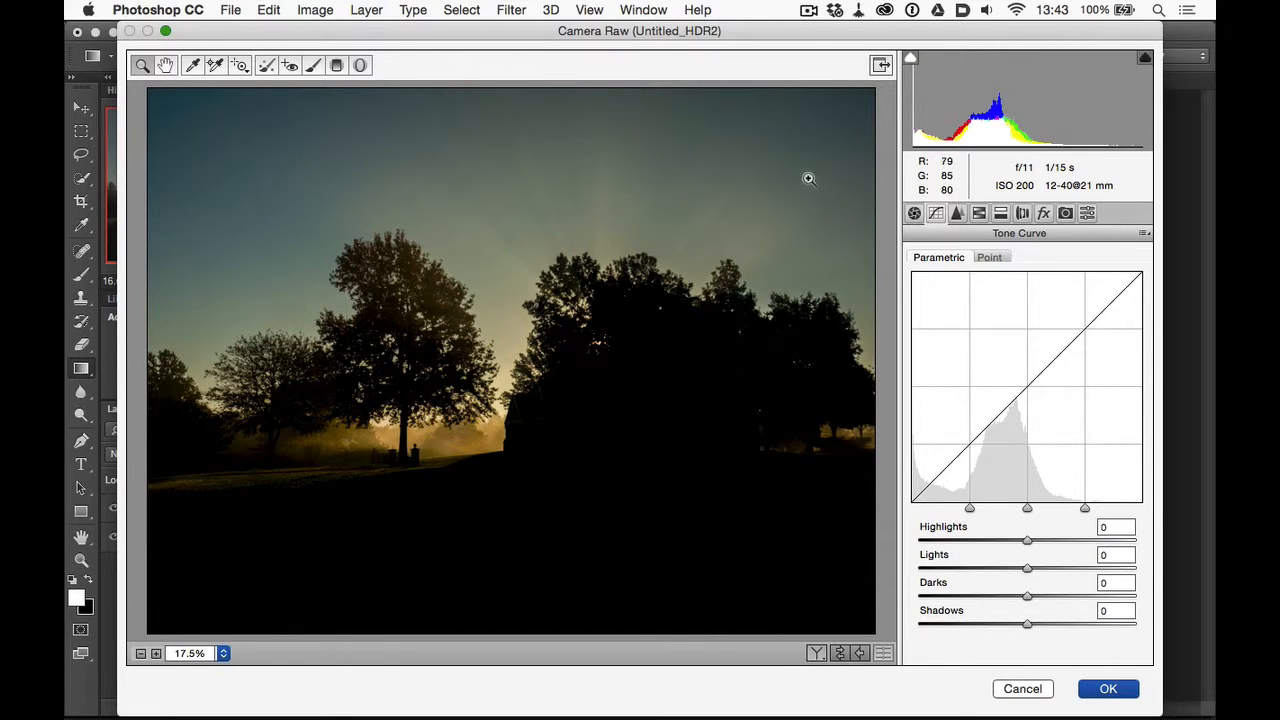
pyautogui.click(240, 66)
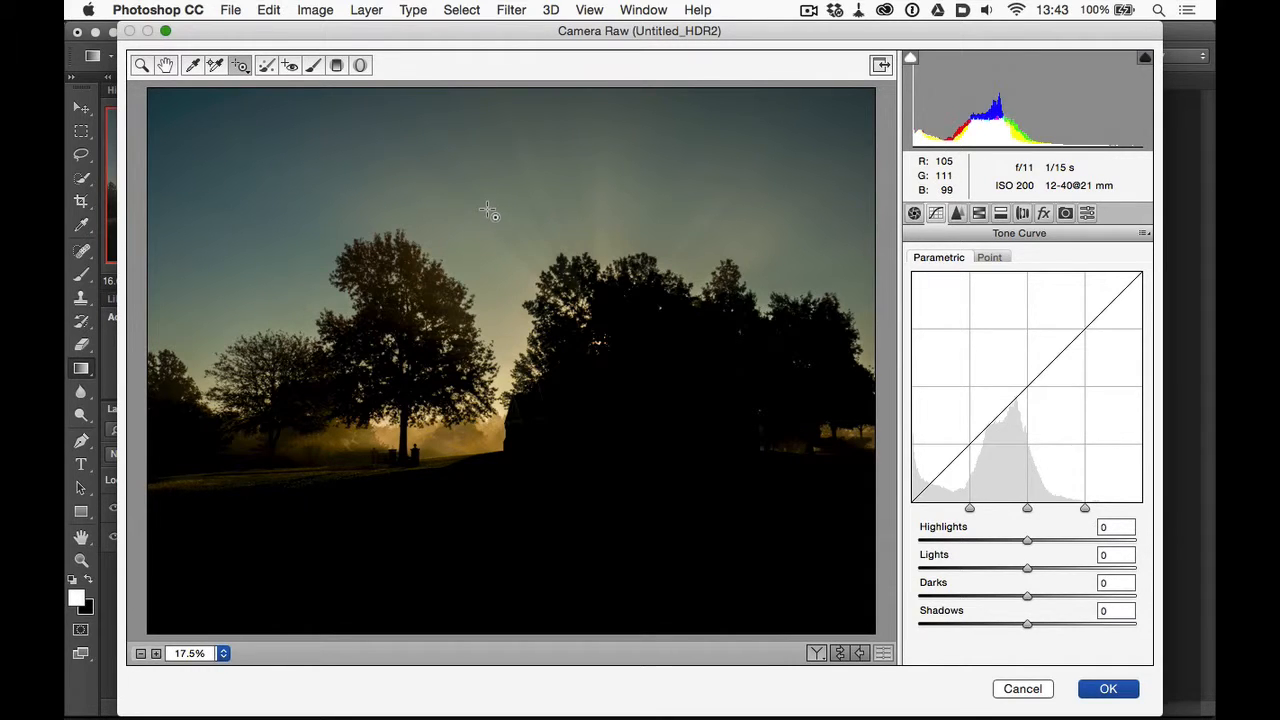
pyautogui.moveTo(484, 210); pyautogui.dragTo(504, 250)
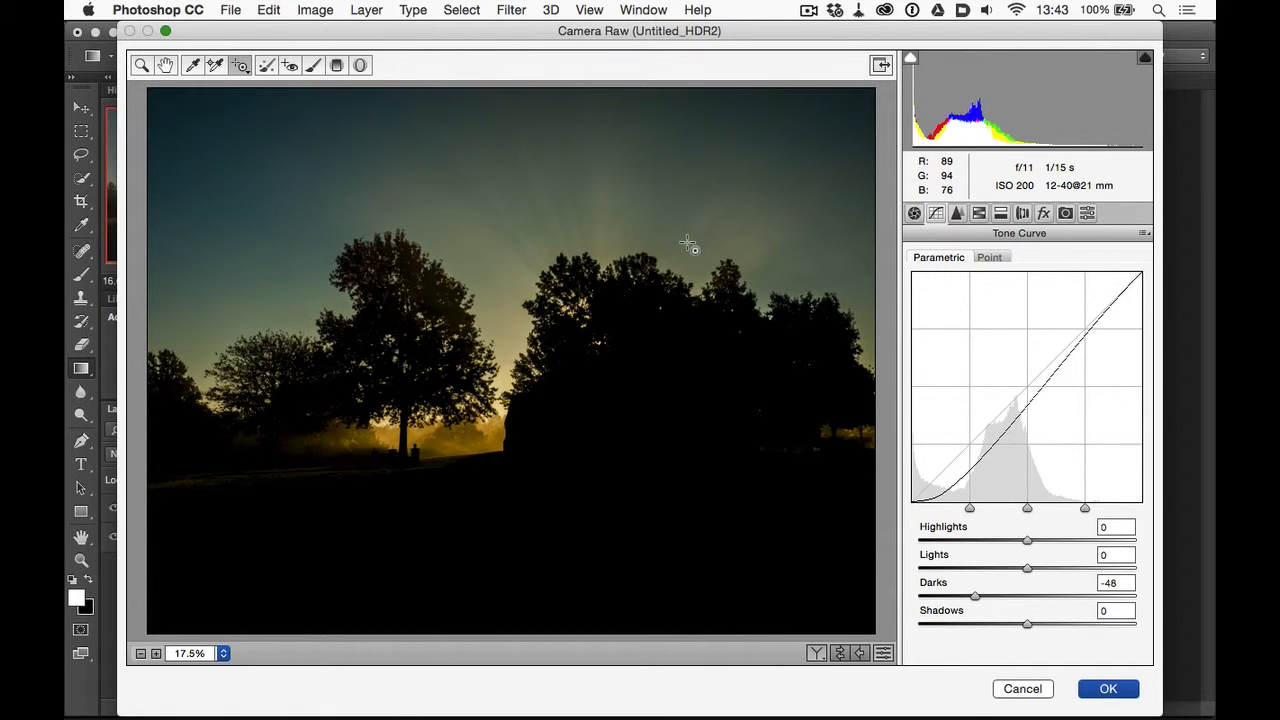
pyautogui.moveTo(703, 224); pyautogui.dragTo(608, 208)
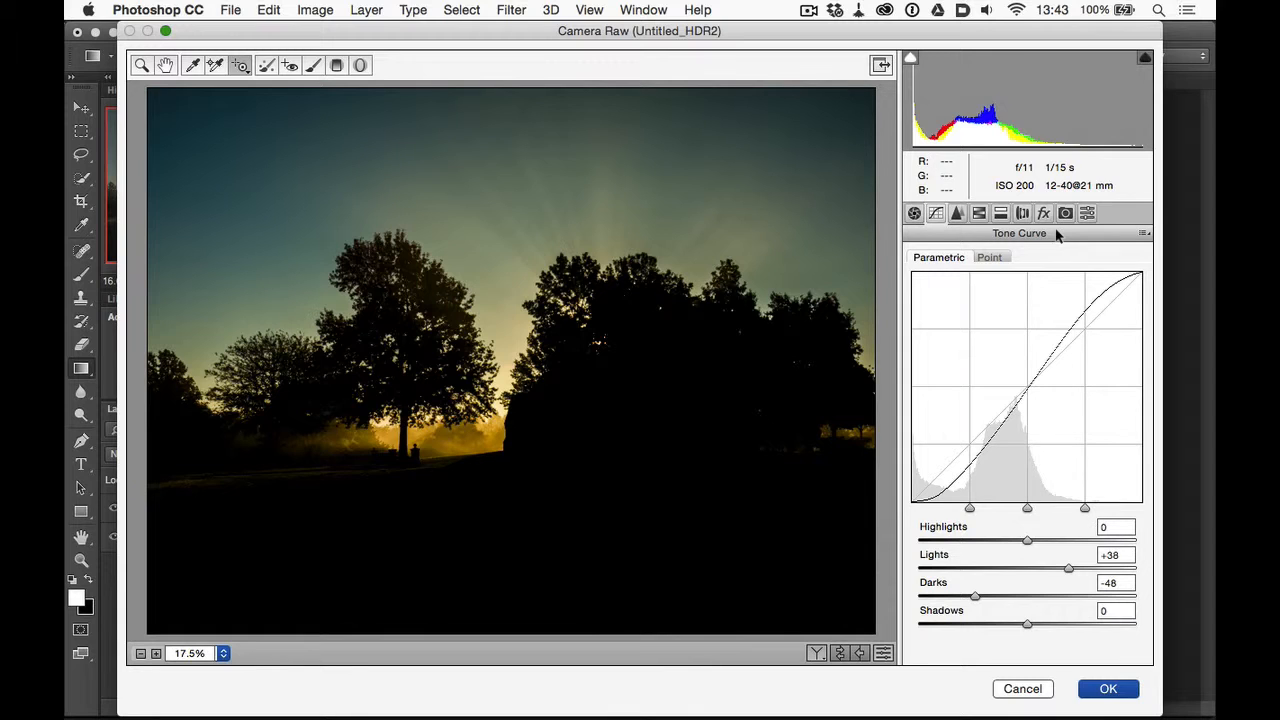
pyautogui.click(914, 214)
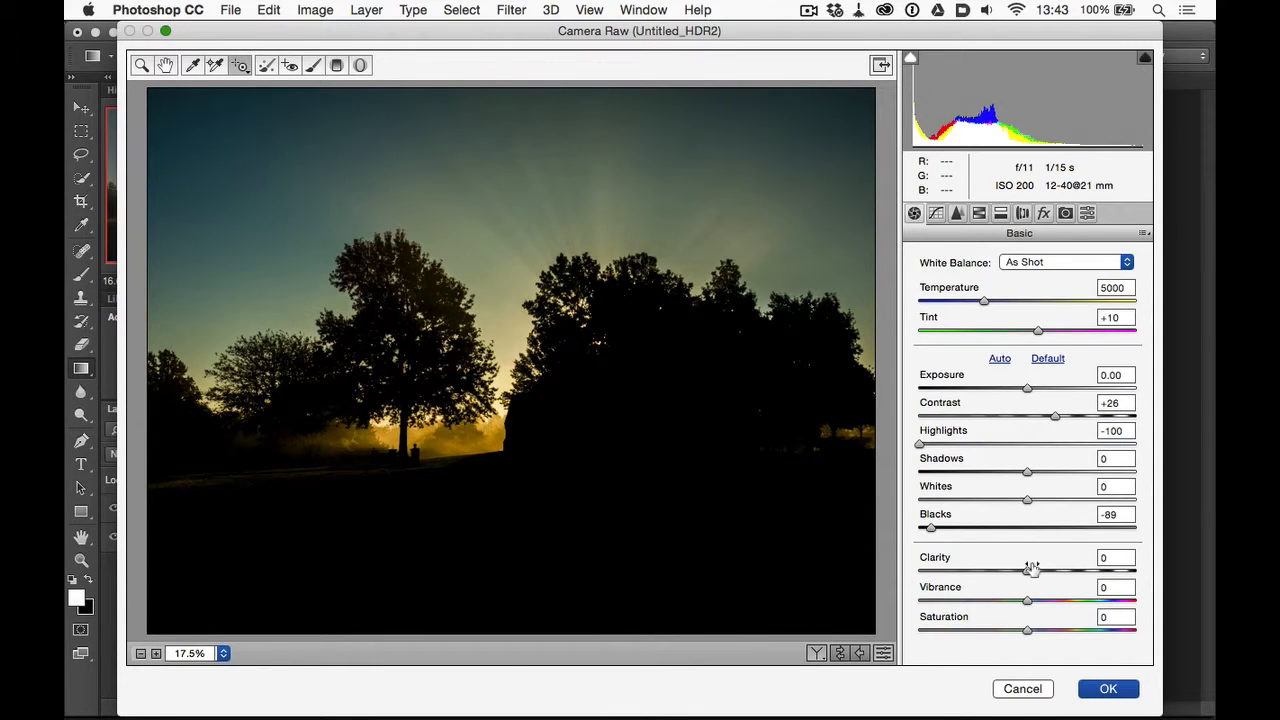
# Set Clarity to +12, Shadows to +100 and Blacks to −34, using the clipping preview for Blacks, and apply the Camera Raw Filter
pyautogui.moveTo(1031, 568); pyautogui.dragTo(1078, 551)
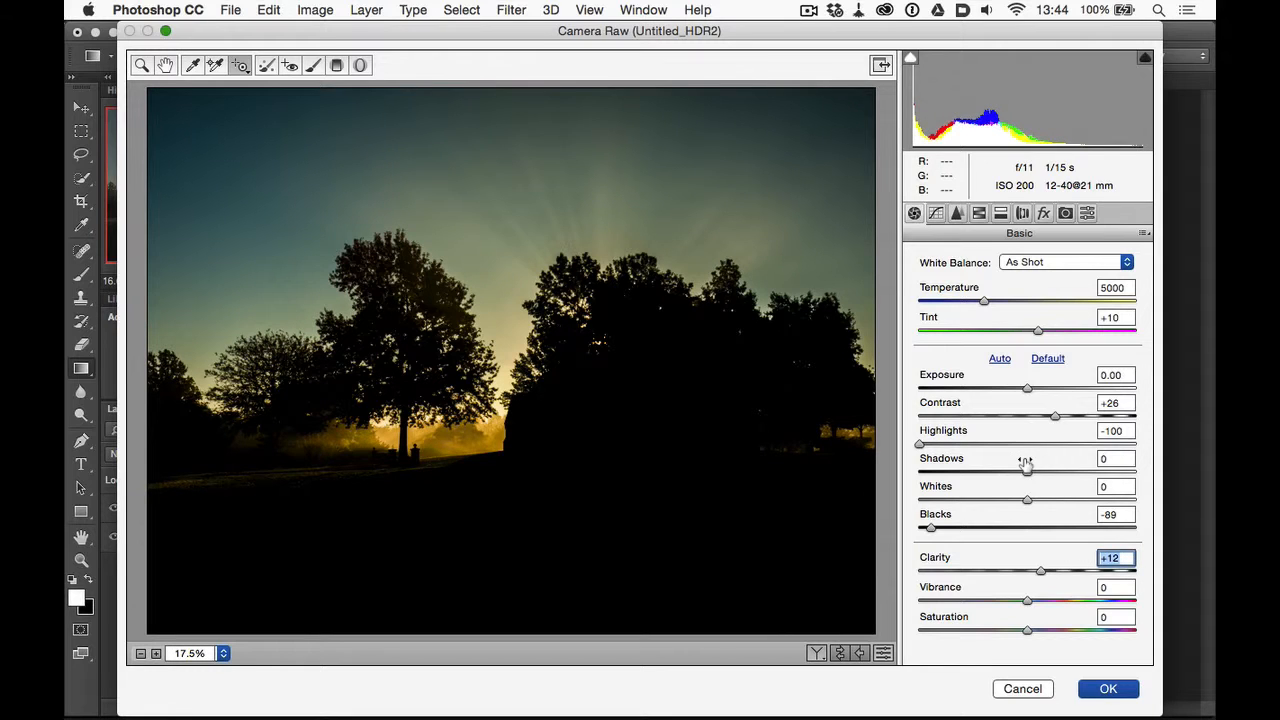
pyautogui.moveTo(1025, 462); pyautogui.dragTo(1157, 457)
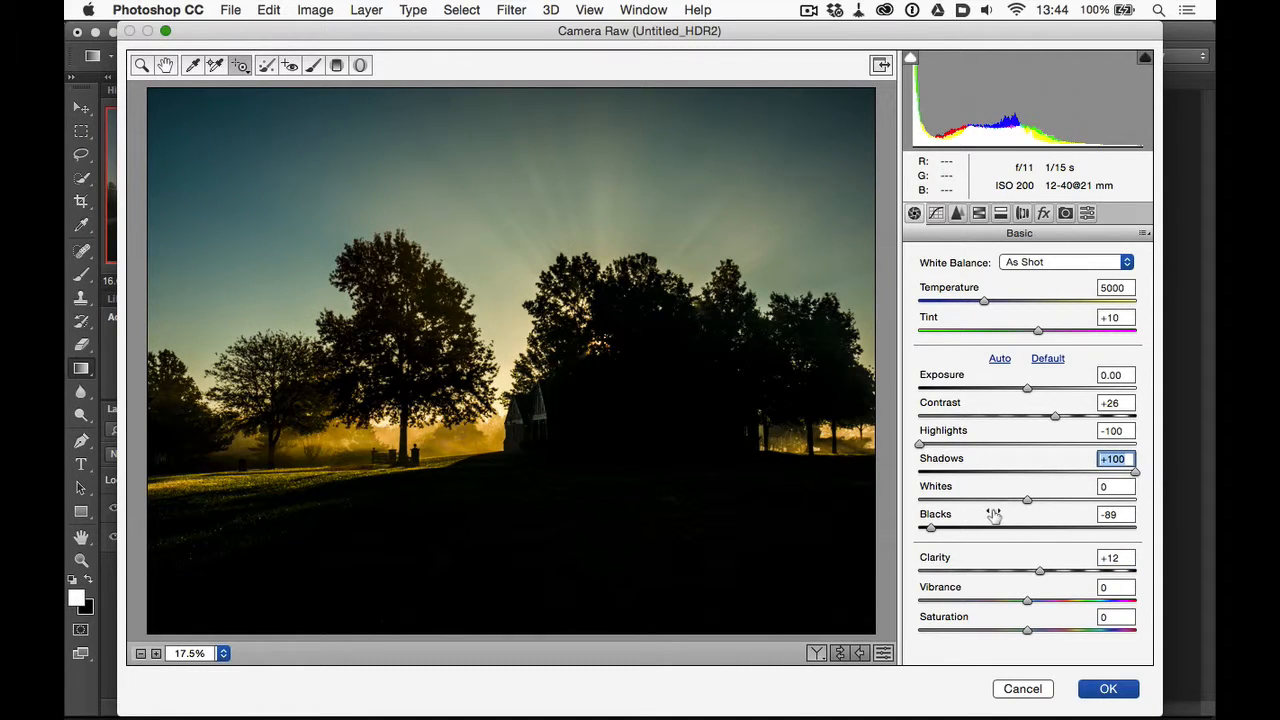
pyautogui.moveTo(991, 514); pyautogui.dragTo(1035, 514)
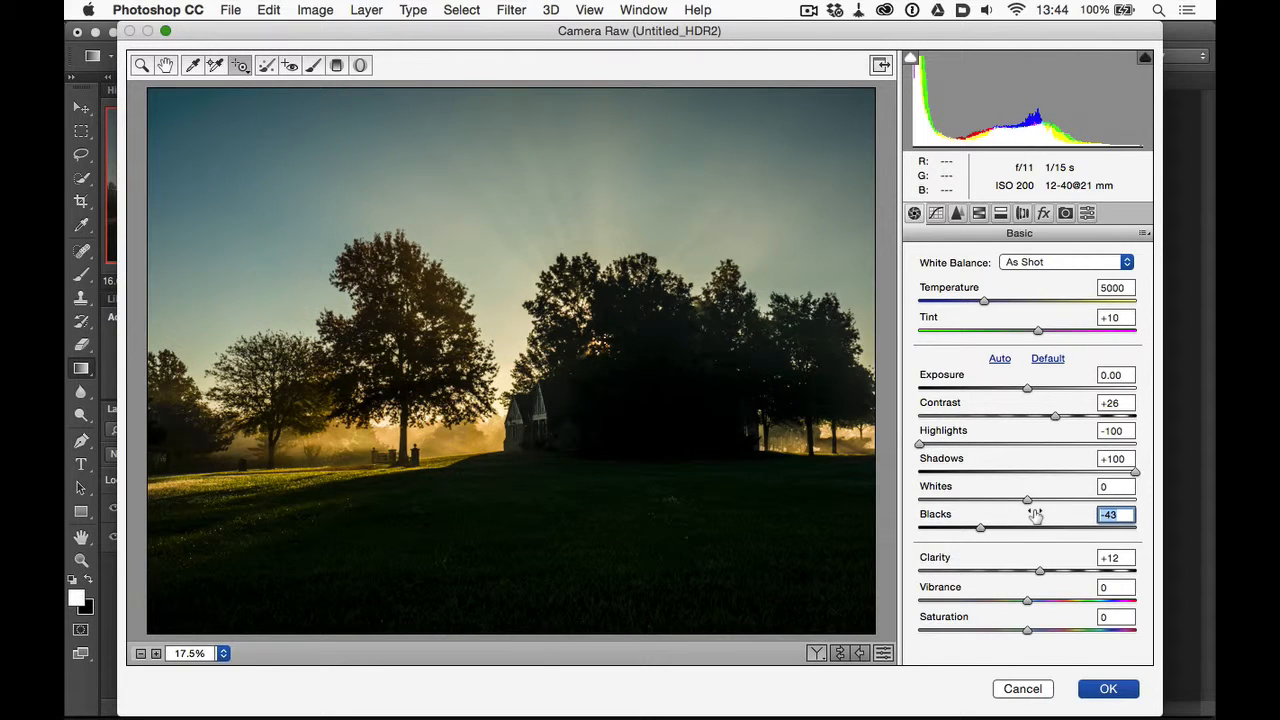
pyautogui.press('alt')
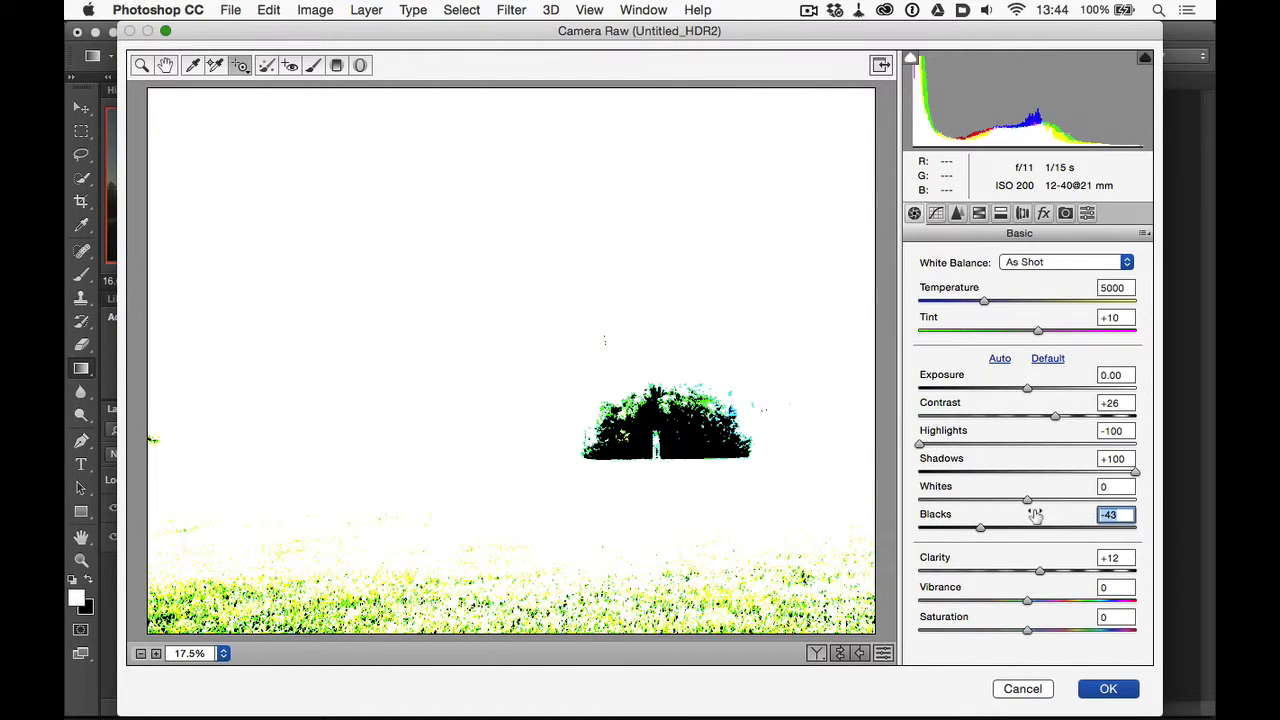
pyautogui.moveTo(1035, 514); pyautogui.dragTo(1044, 514)
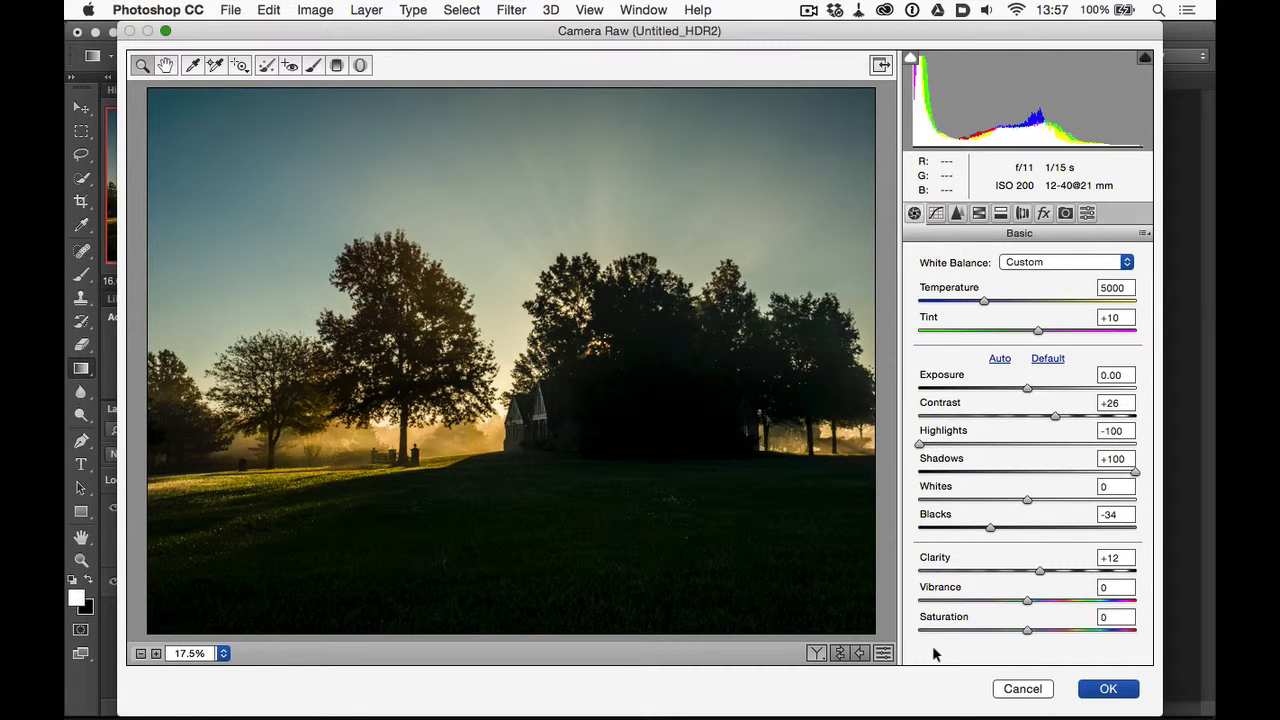
pyautogui.click(1102, 692)
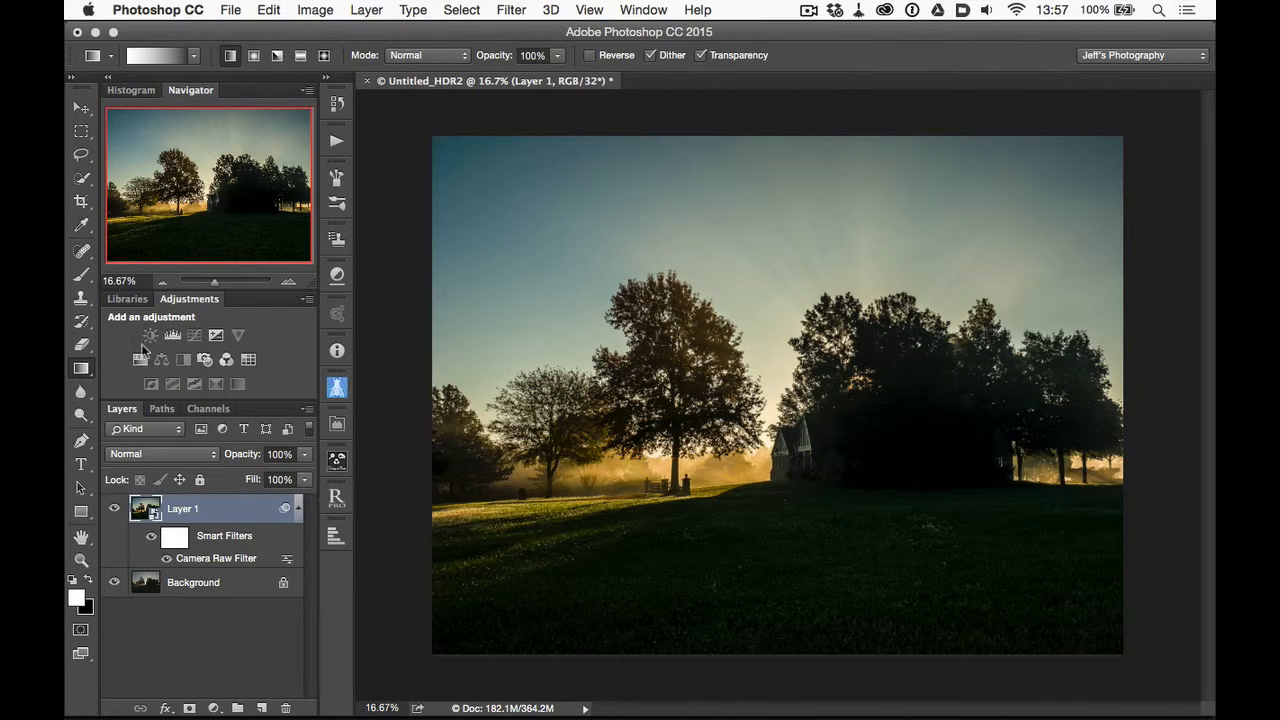
# Examine which filters are available for the 32-bit Layer 1, including the 3D, Blur Gallery and Render groups
pyautogui.click(499, 12)
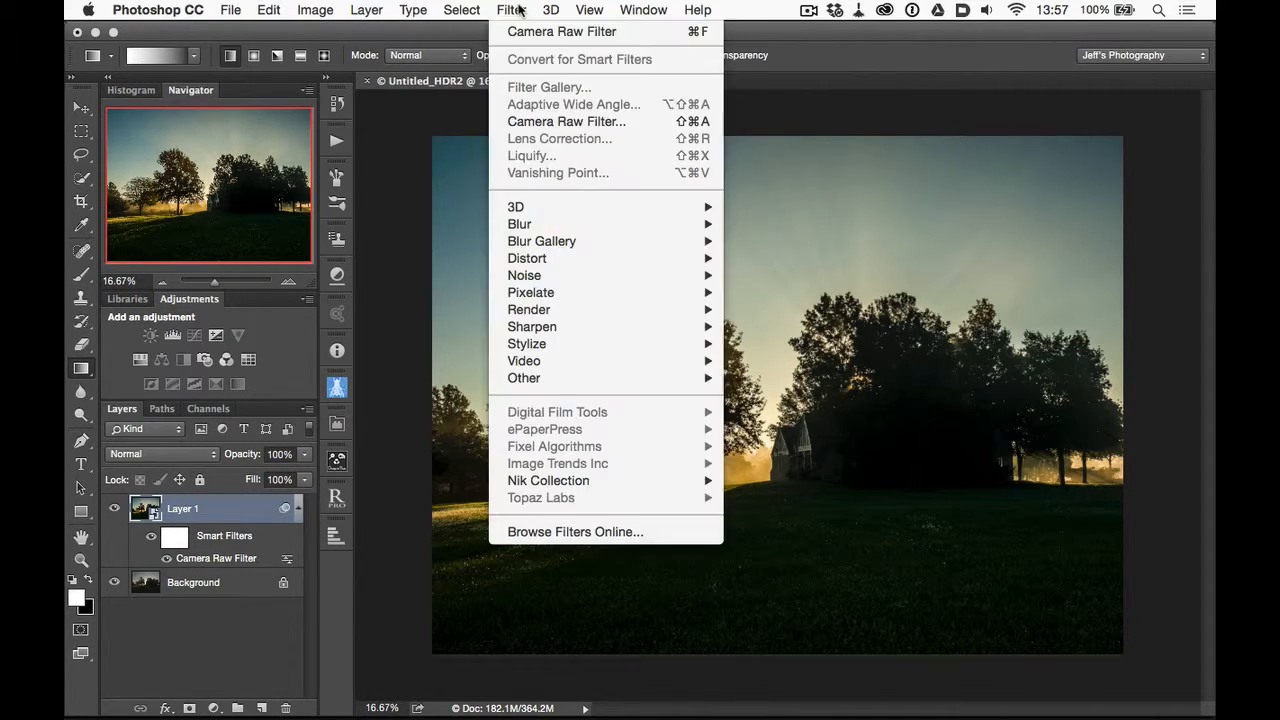
pyautogui.moveTo(535, 207)
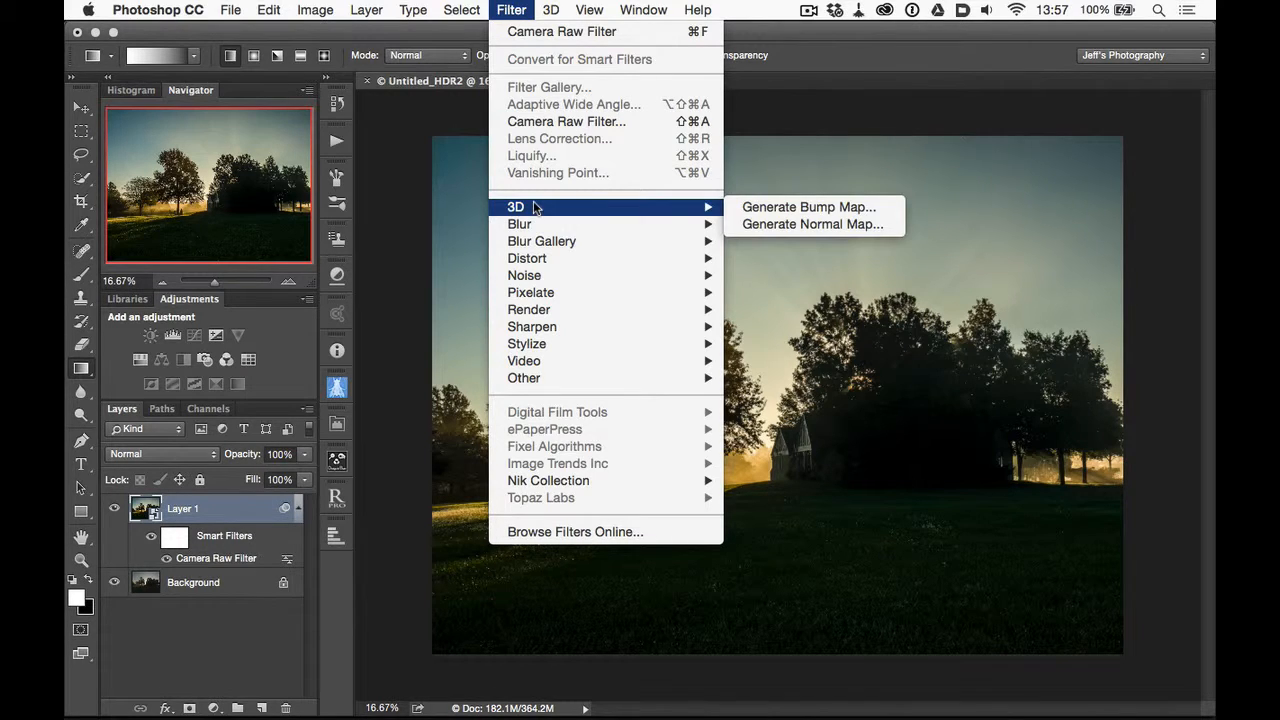
pyautogui.moveTo(537, 249)
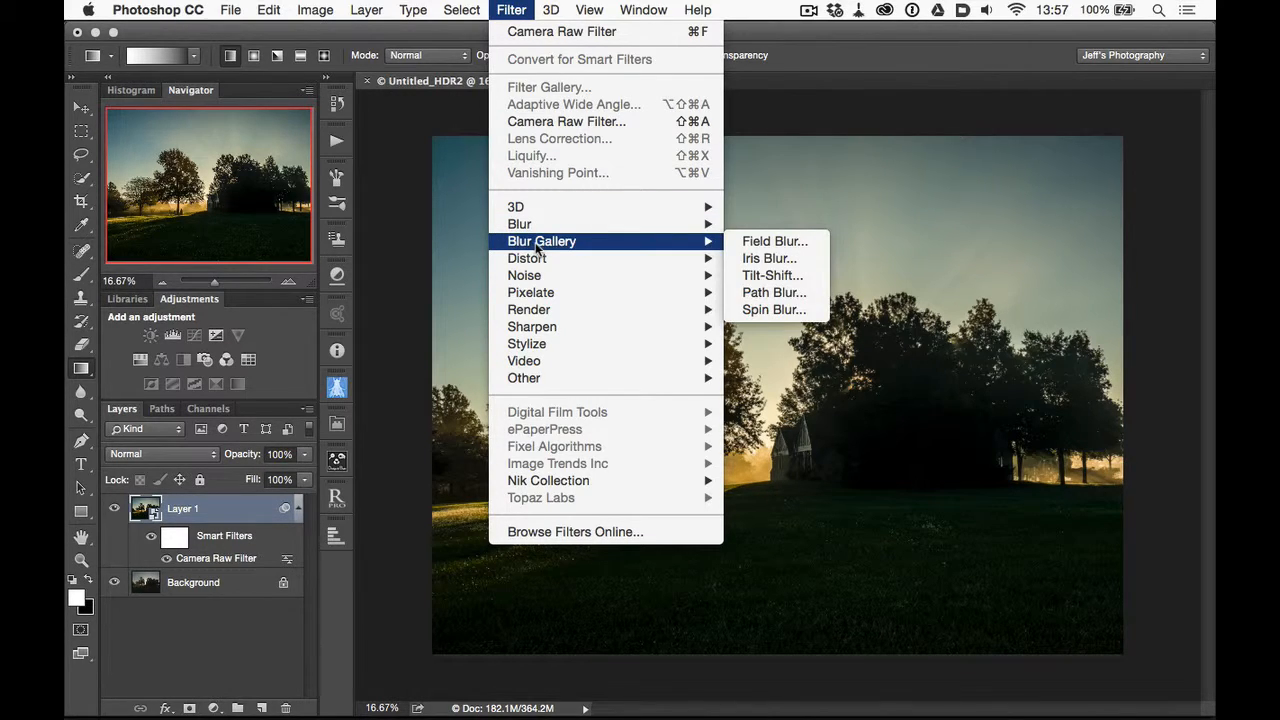
pyautogui.moveTo(531, 292)
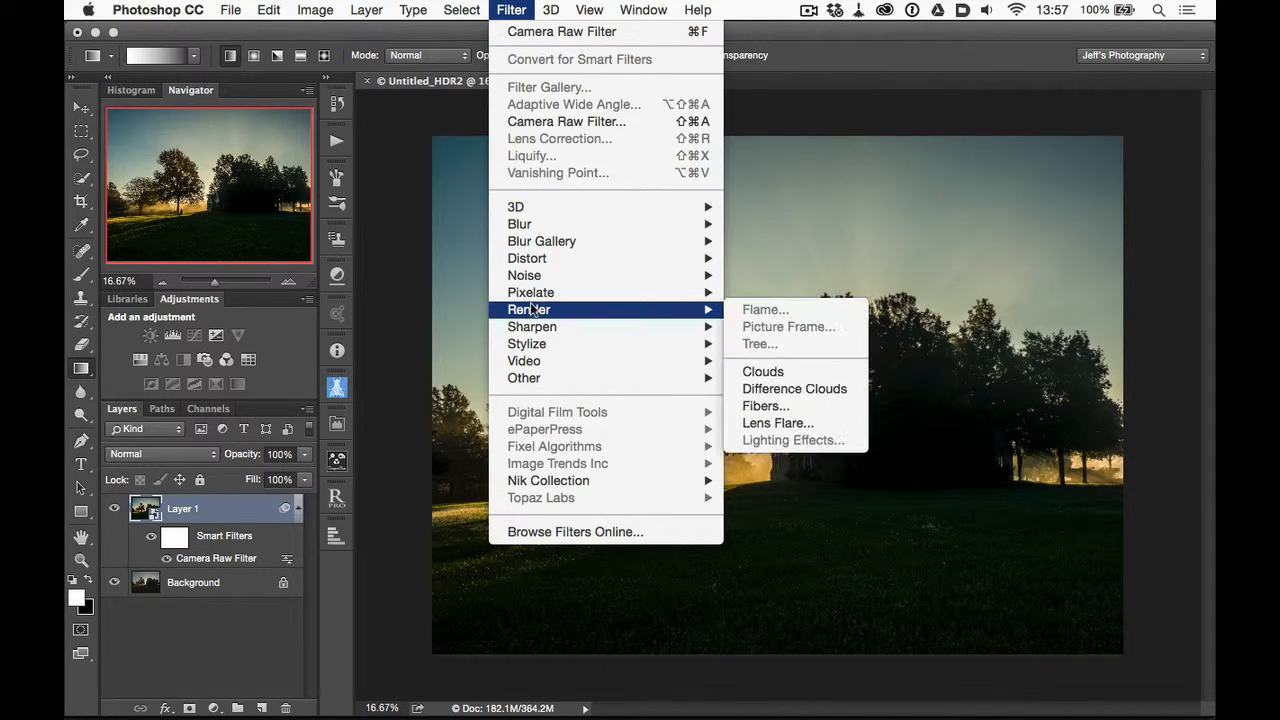
pyautogui.moveTo(533, 330)
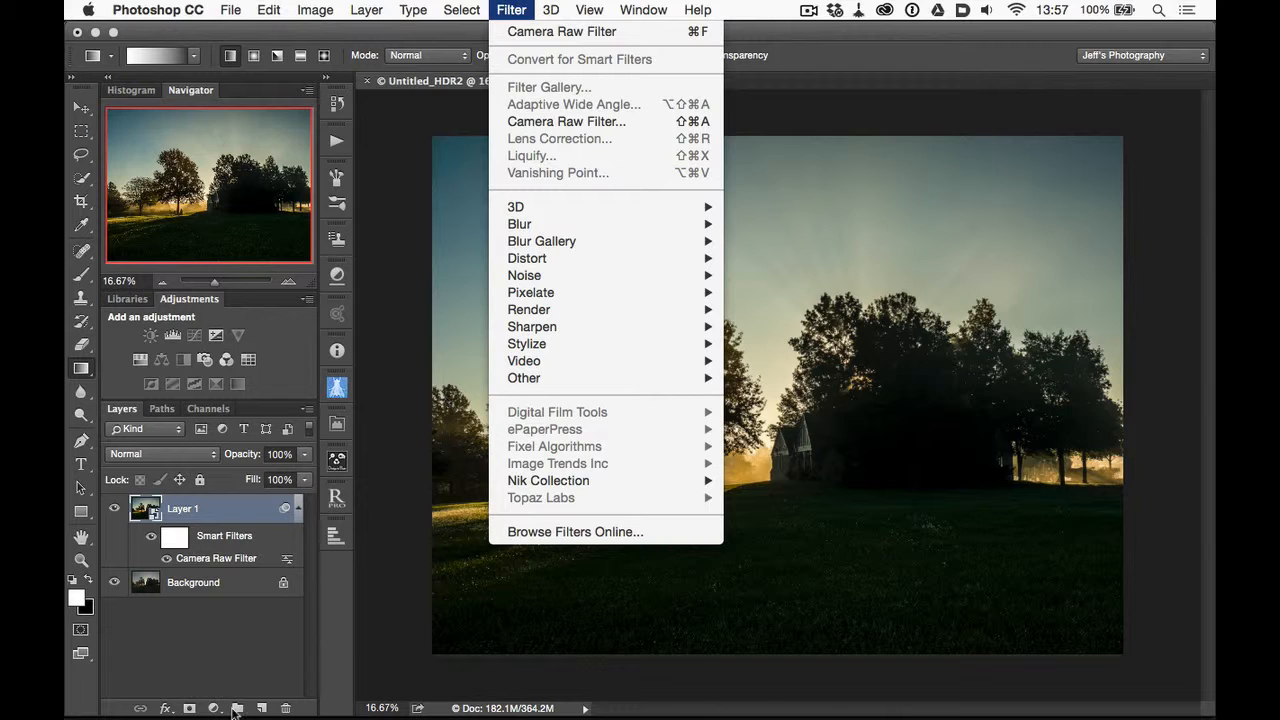
pyautogui.click(228, 662)
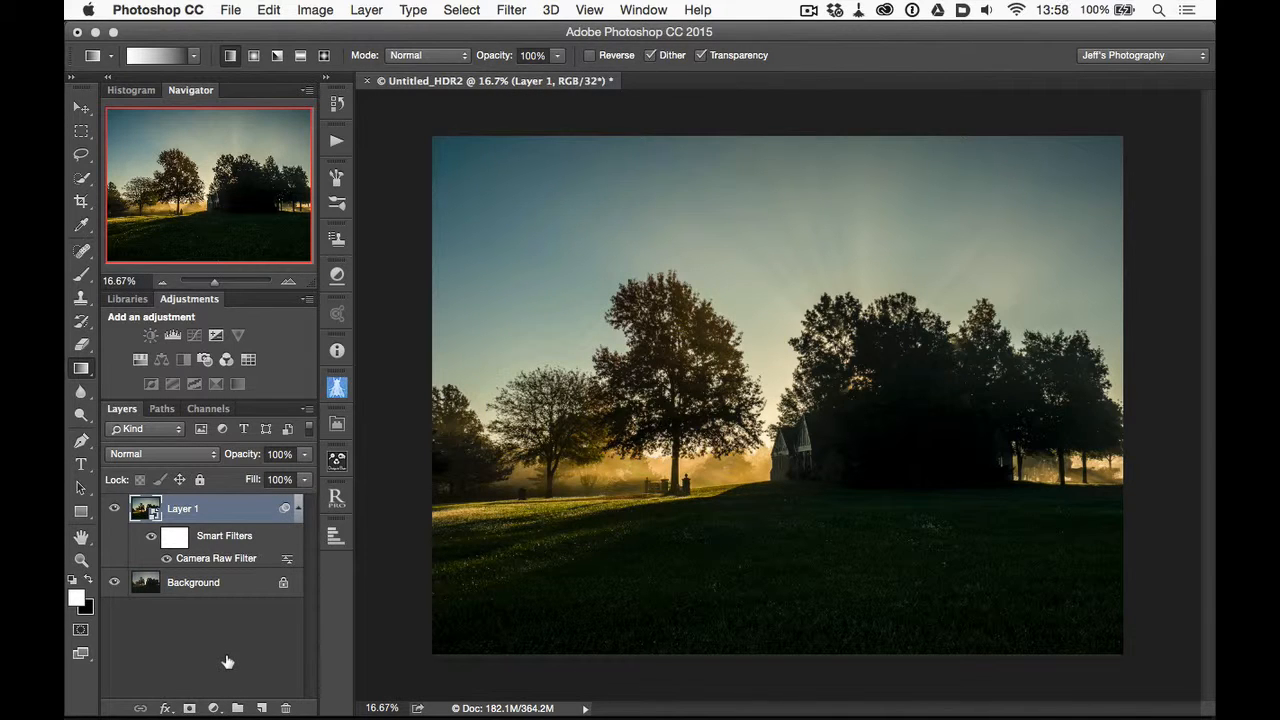